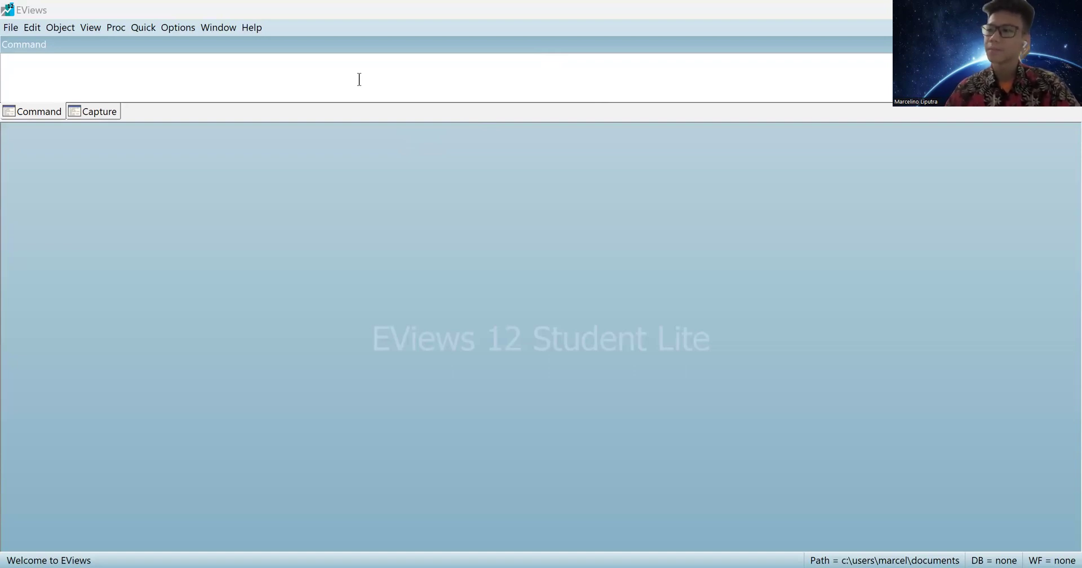
Create a balanced panel workfile, annual 2012–2016, with 9 cross sections (45 observations).
{"action": "left_click", "coordinate": [11, 30]}
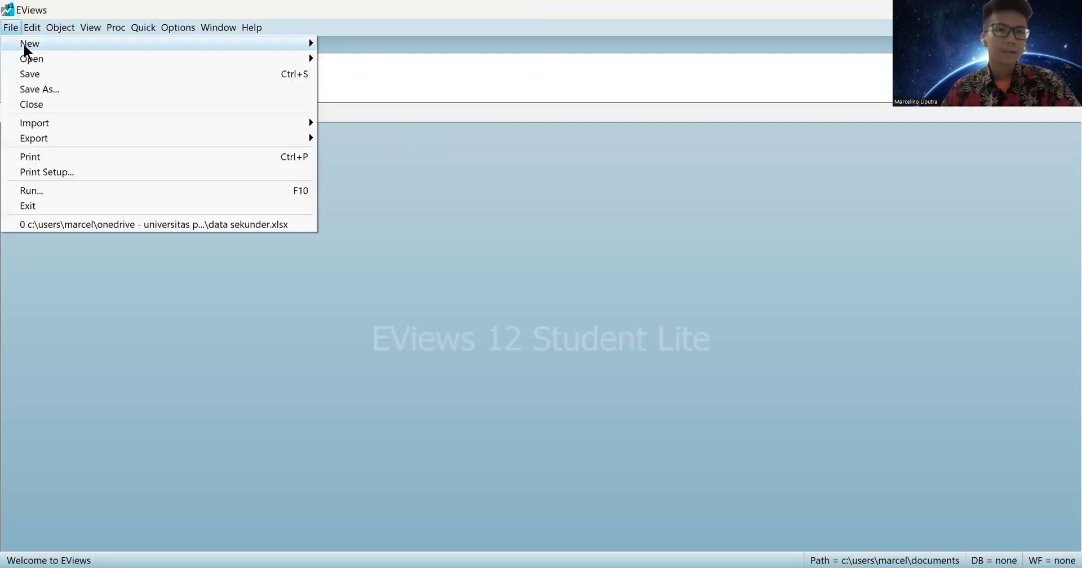
{"action": "mouse_move", "coordinate": [27, 50]}
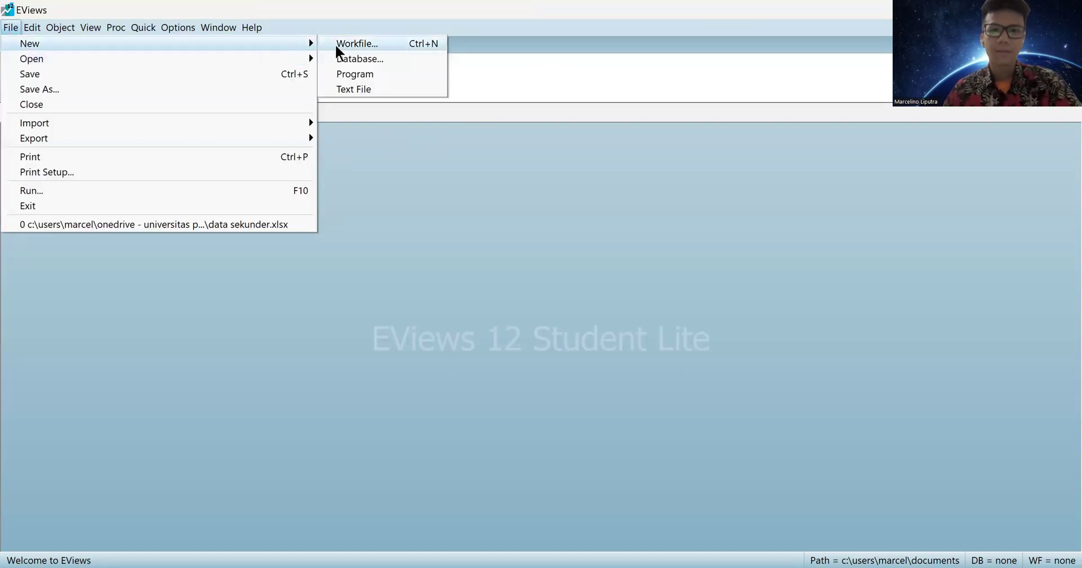
{"action": "left_click", "coordinate": [382, 43]}
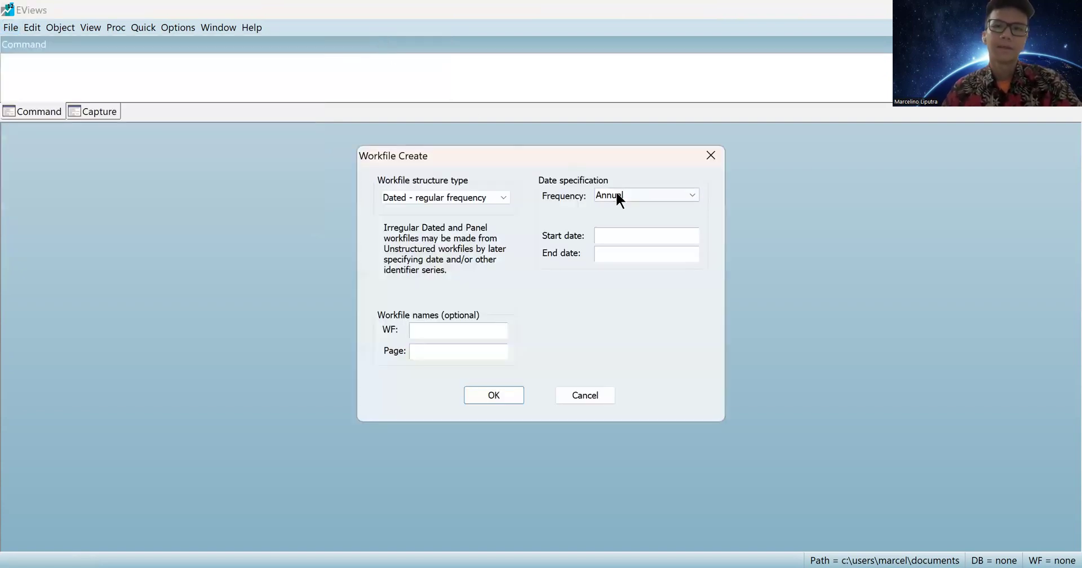
{"action": "left_click", "coordinate": [620, 196]}
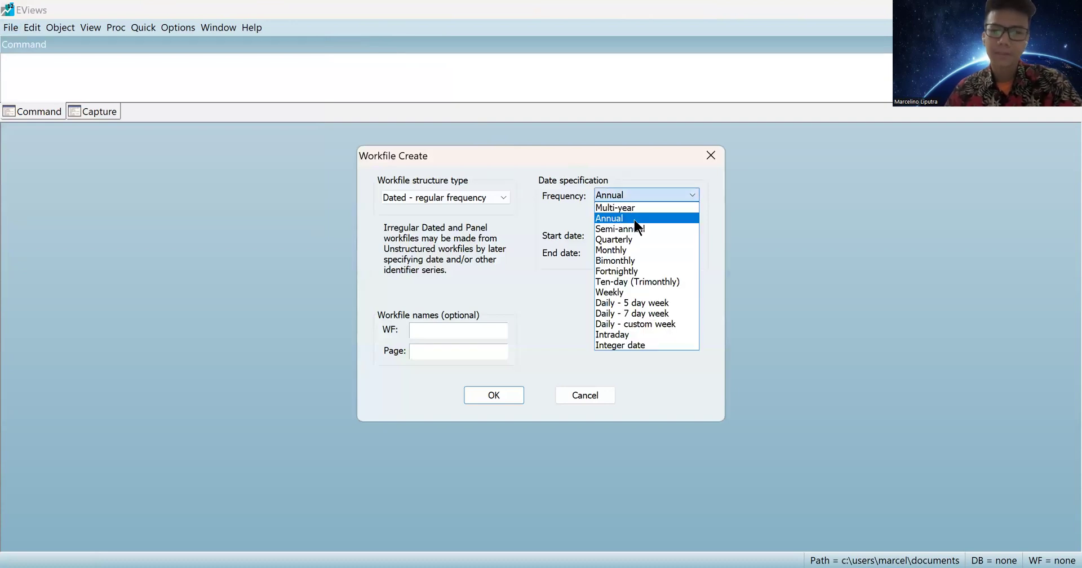
{"action": "left_click", "coordinate": [634, 220]}
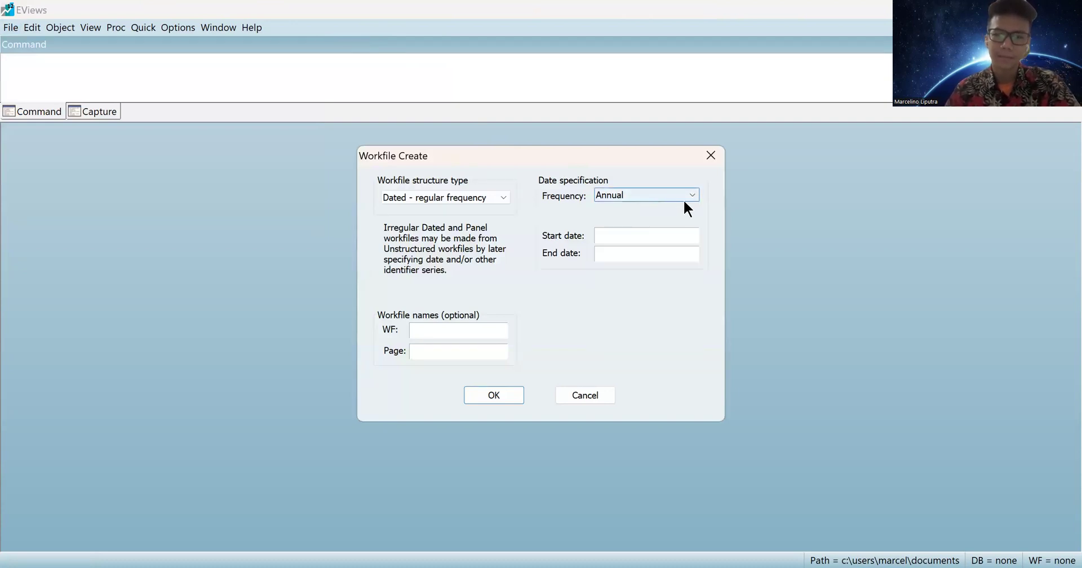
{"action": "left_click", "coordinate": [655, 234]}
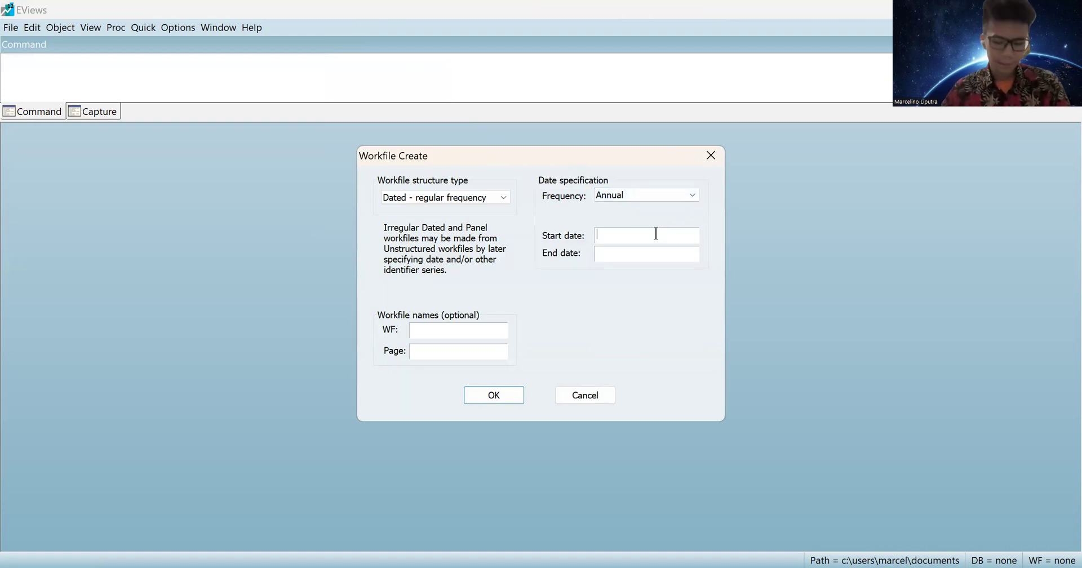
{"action": "type", "text": "2012"}
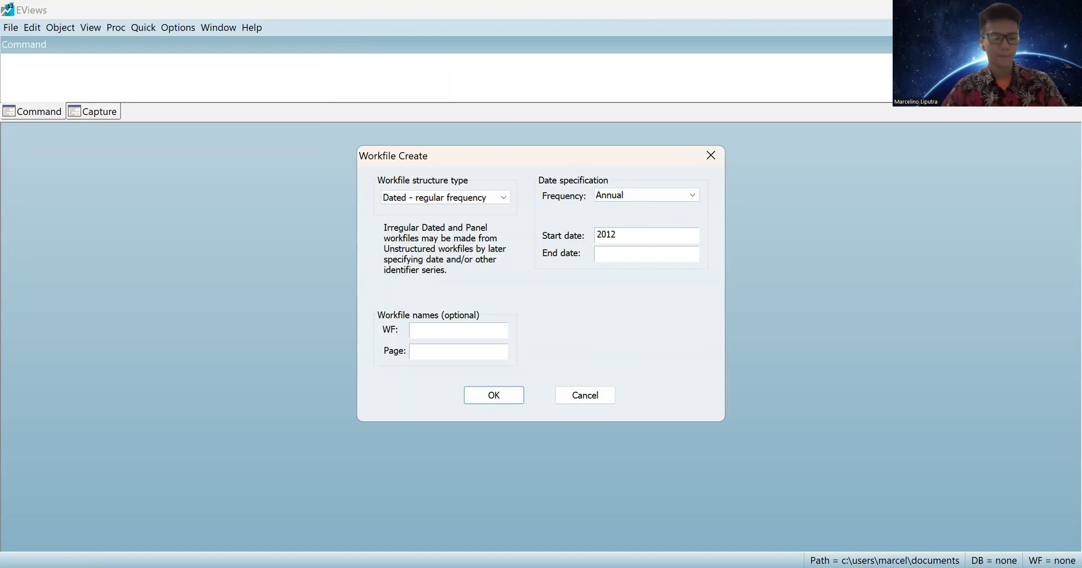
{"action": "type", "text": "2016"}
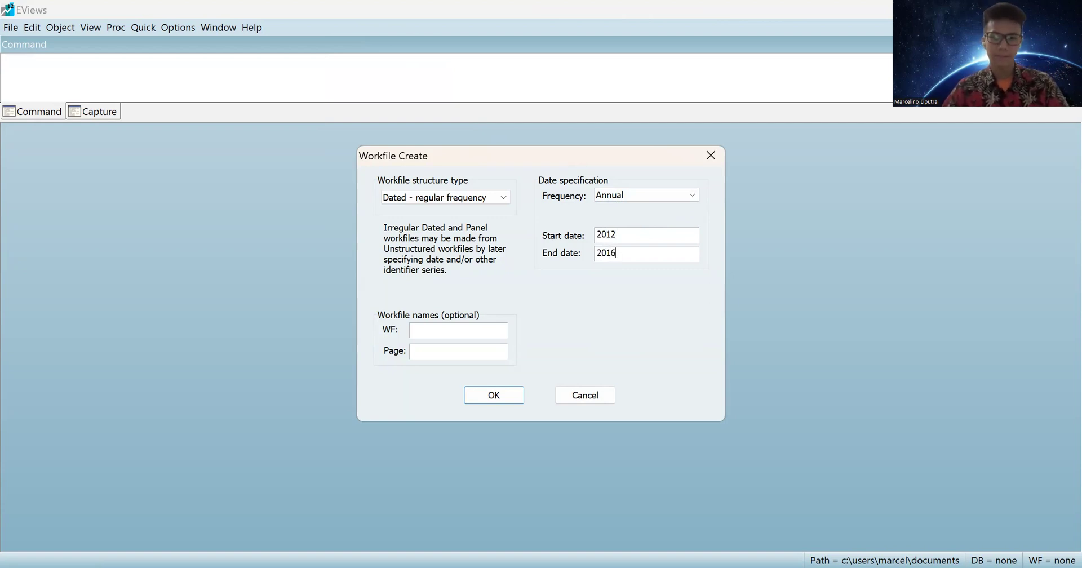
{"action": "left_click", "coordinate": [461, 199]}
{"action": "left_click", "coordinate": [452, 228]}
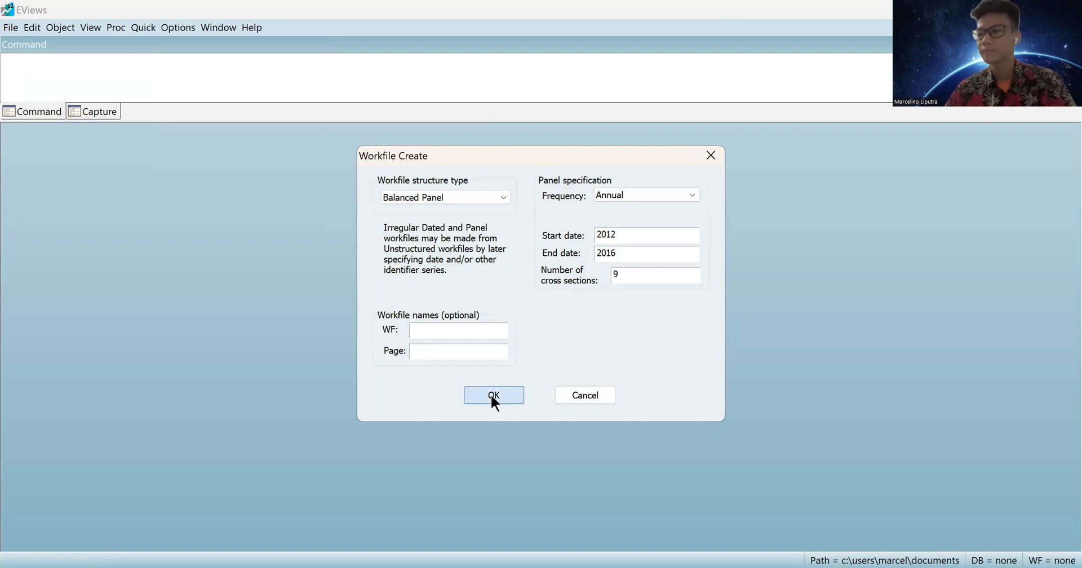
{"action": "left_click", "coordinate": [471, 394]}
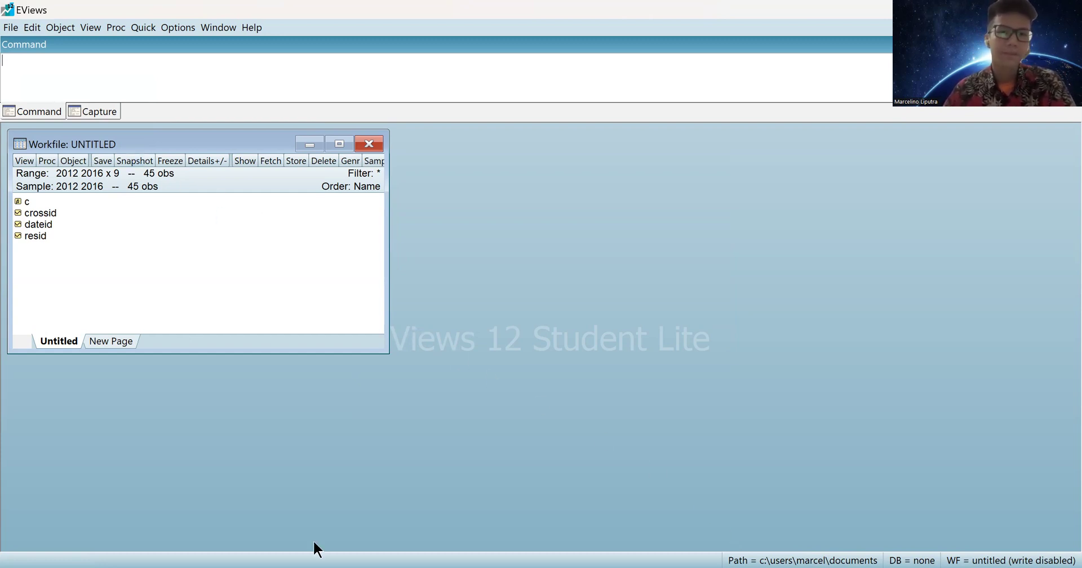
{"action": "key", "text": "alt+Tab"}
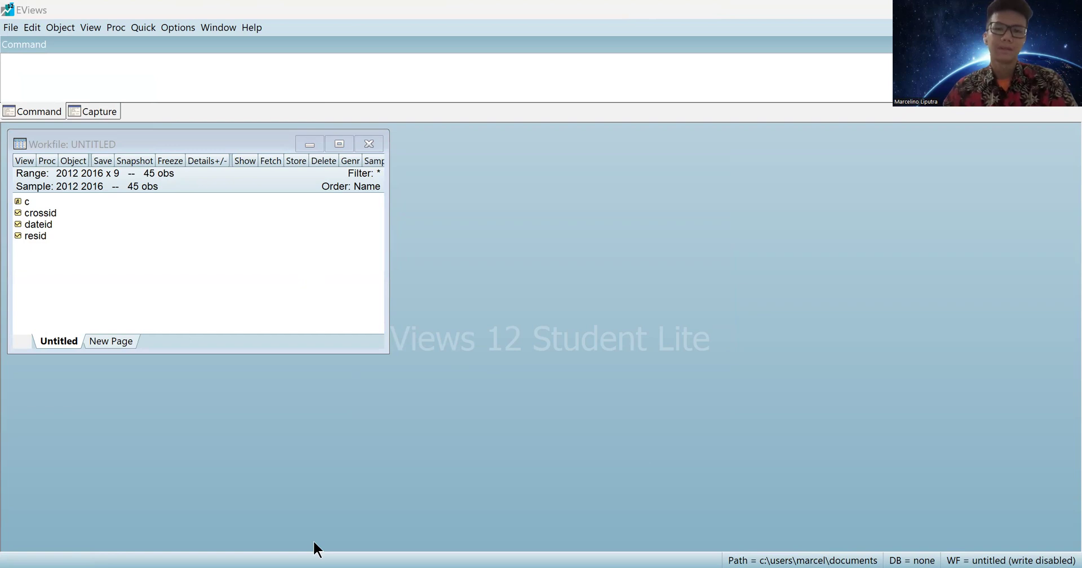
{"action": "key", "text": "alt+Tab"}
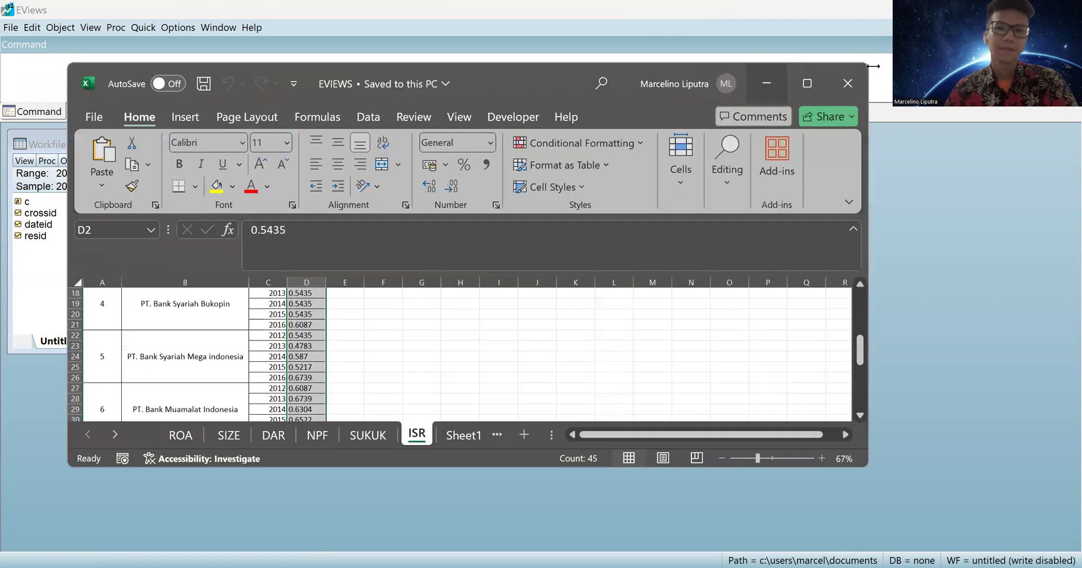
{"action": "key", "text": "alt+Tab"}
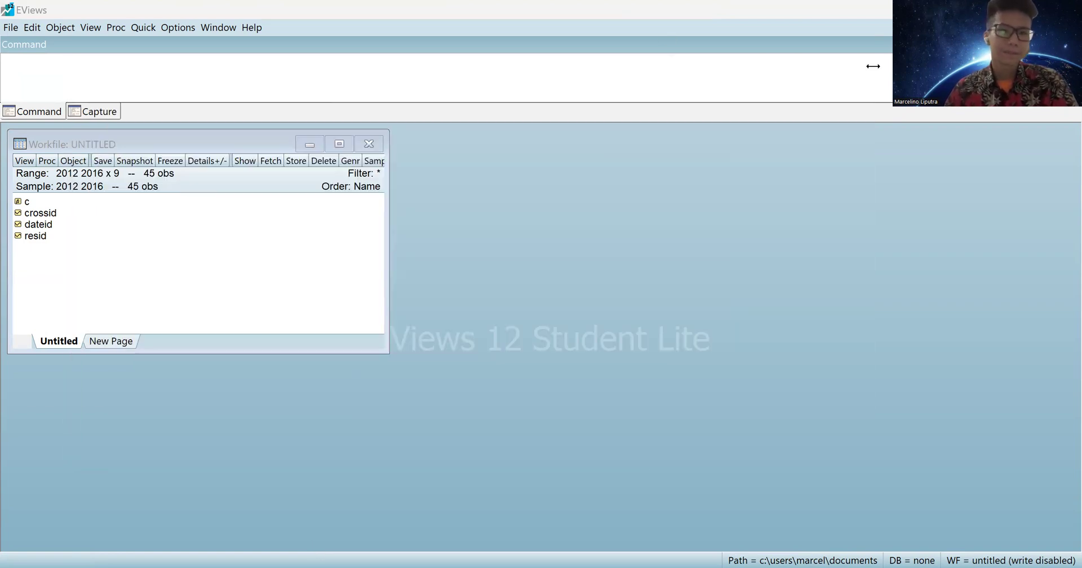
Create a new series, paste the ROA values from Excel (0.008, 0.01, …), and name it roa.
{"action": "left_click", "coordinate": [79, 158]}
{"action": "left_click", "coordinate": [95, 174]}
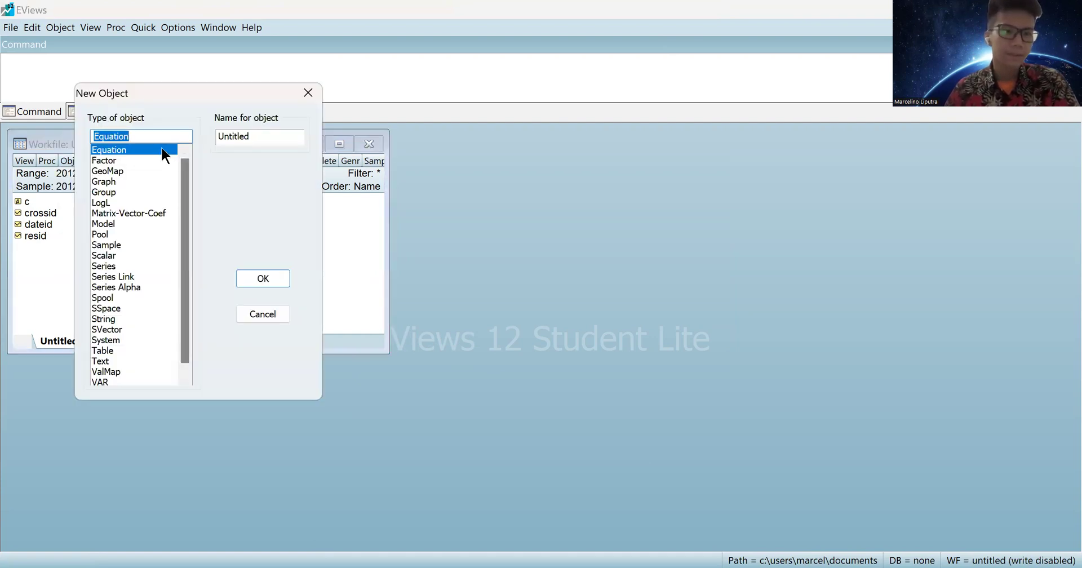
{"action": "left_click", "coordinate": [129, 266]}
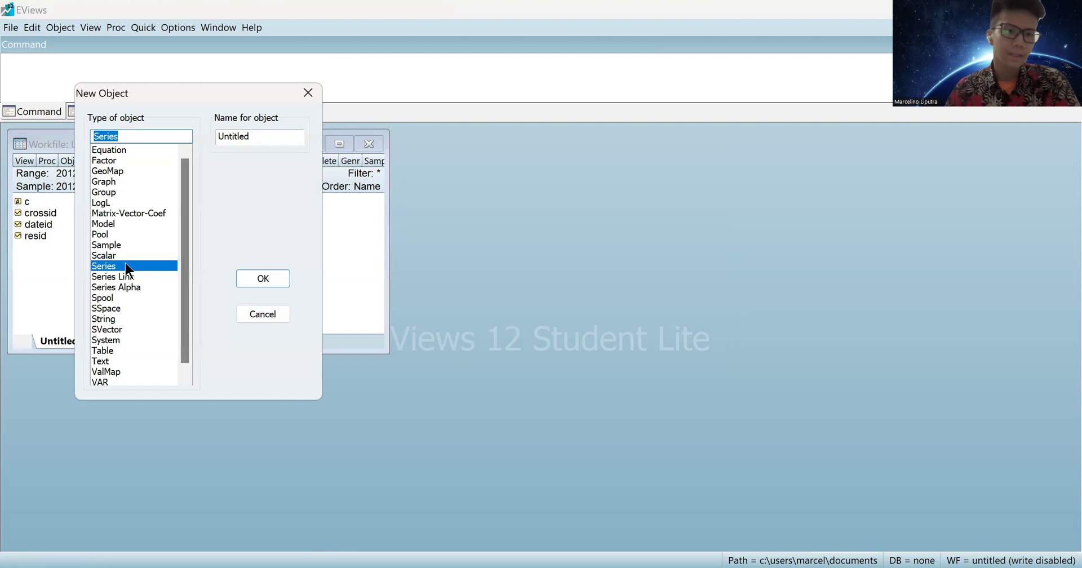
{"action": "left_click", "coordinate": [268, 278]}
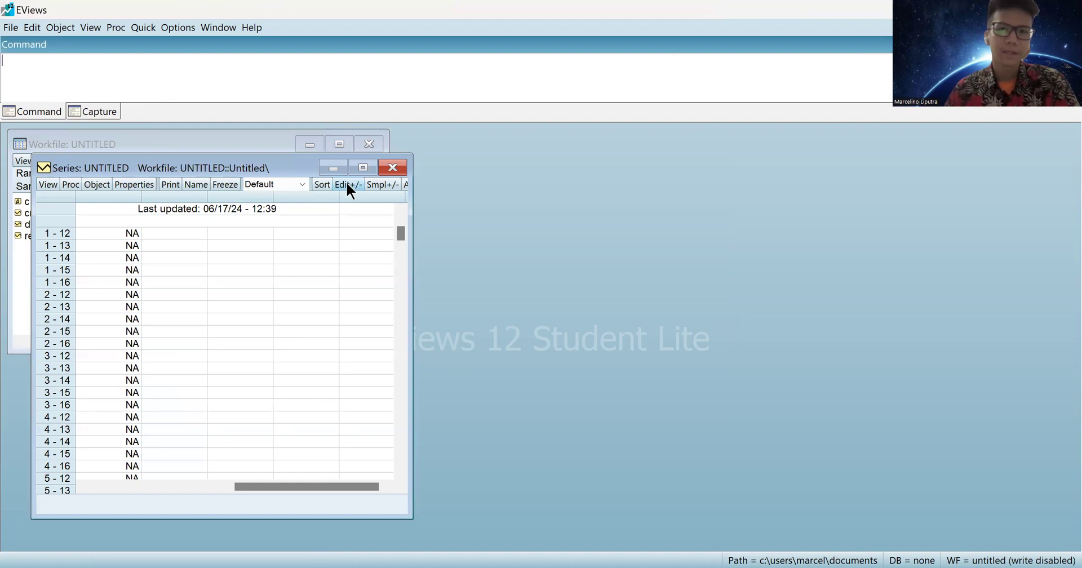
{"action": "left_click", "coordinate": [347, 186]}
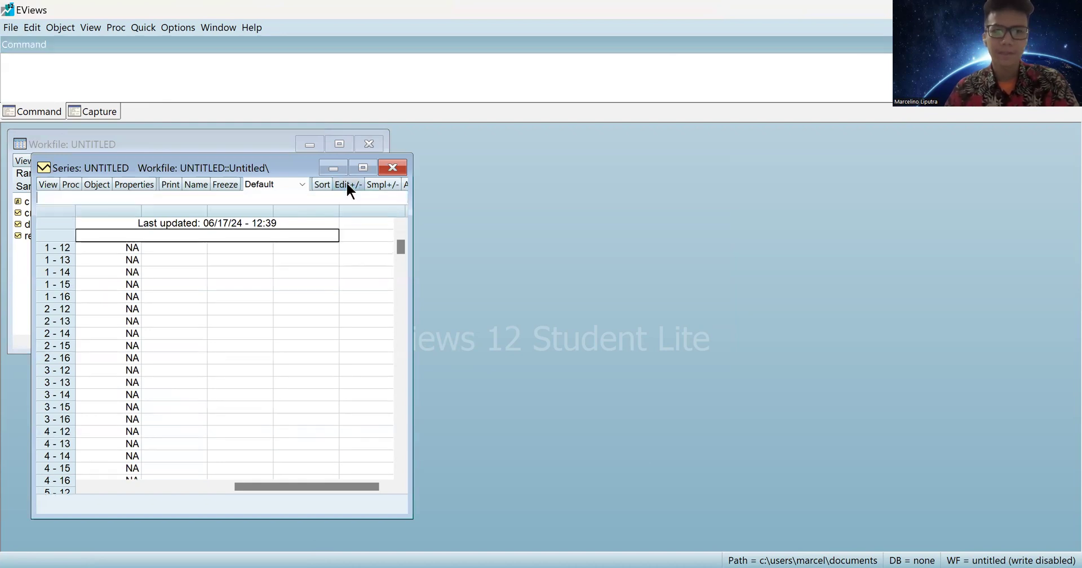
{"action": "left_click", "coordinate": [711, 566]}
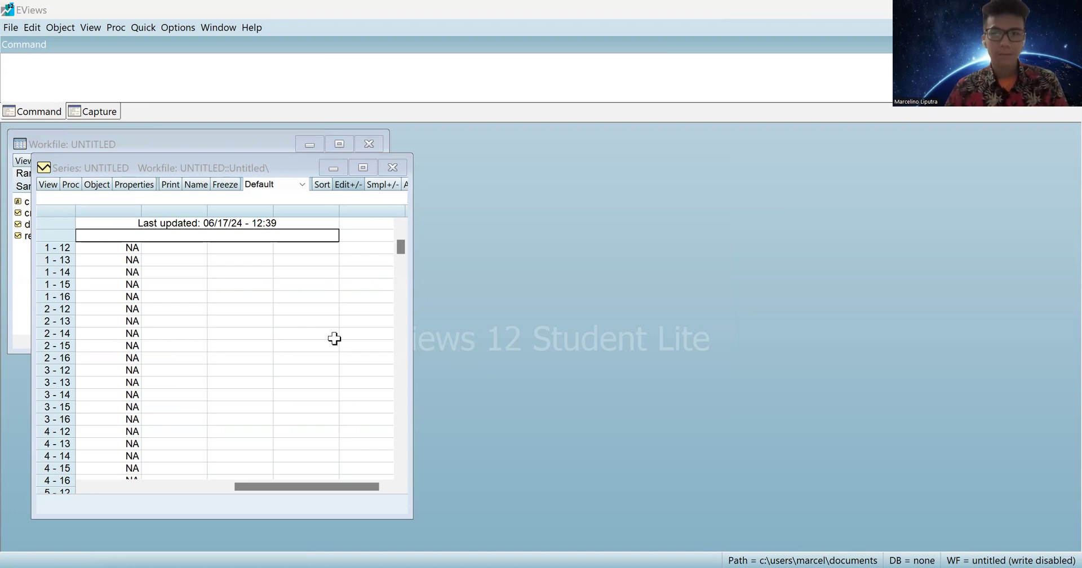
{"action": "left_click", "coordinate": [126, 248]}
{"action": "key", "text": "ctrl+v"}
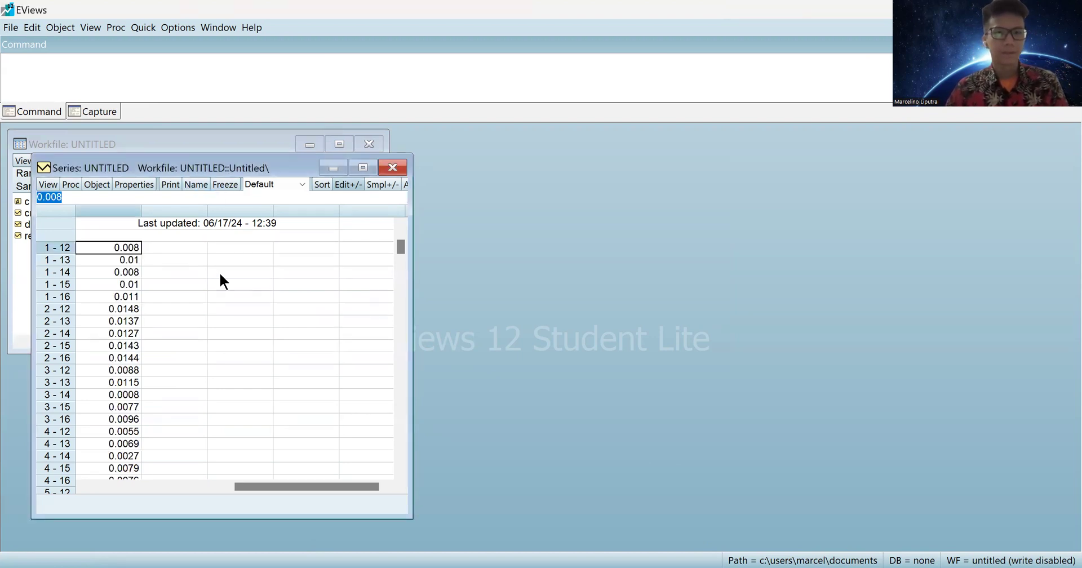
{"action": "type", "text": "roa"}
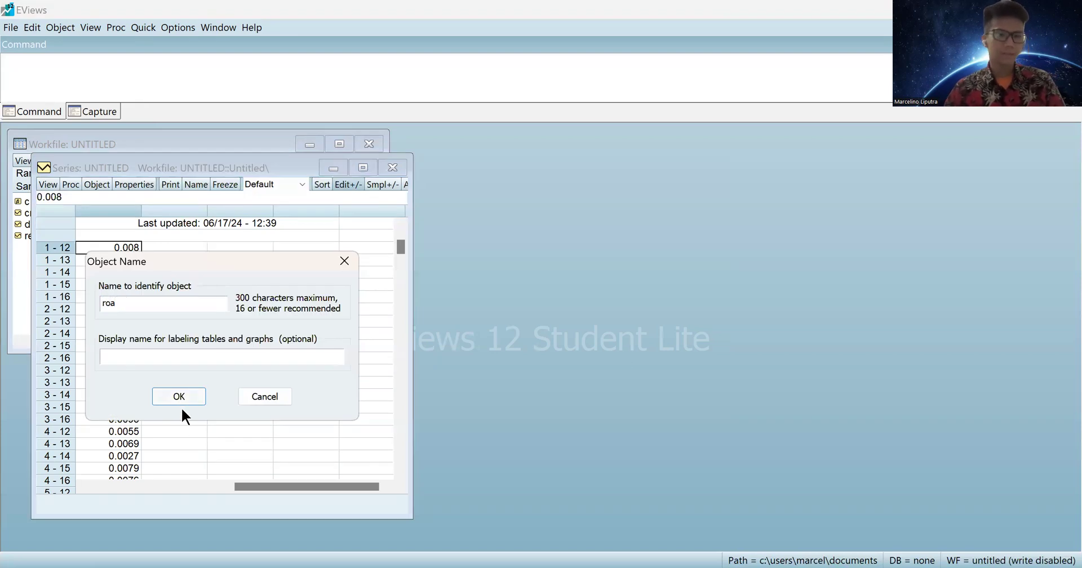
{"action": "left_click", "coordinate": [179, 396]}
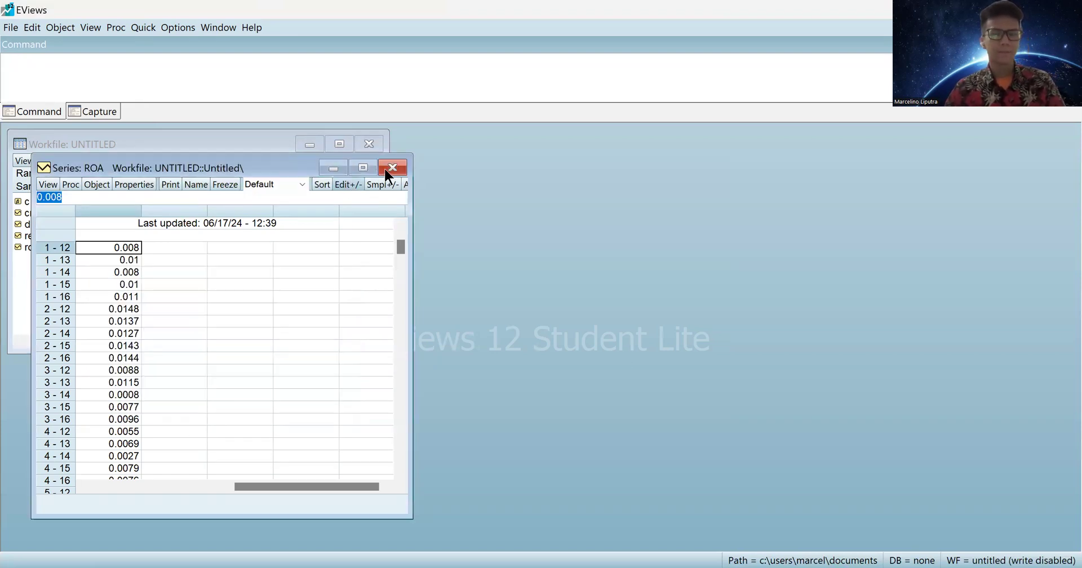
{"action": "left_click", "coordinate": [335, 168]}
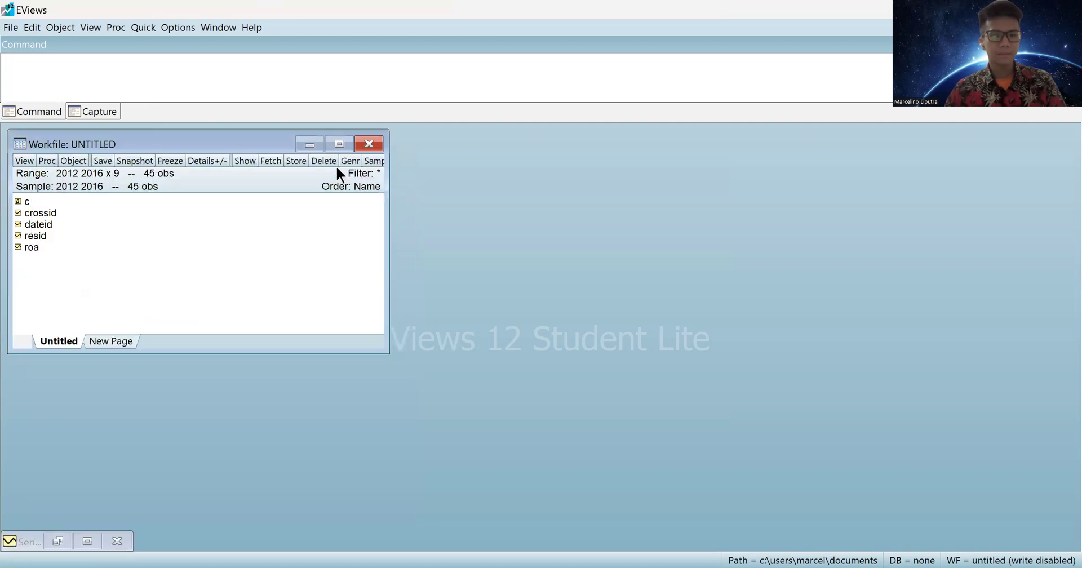
Create a series named size and paste the SIZE values starting 14.29, 14.53, 14.91.
{"action": "left_click", "coordinate": [75, 161]}
{"action": "left_click", "coordinate": [90, 178]}
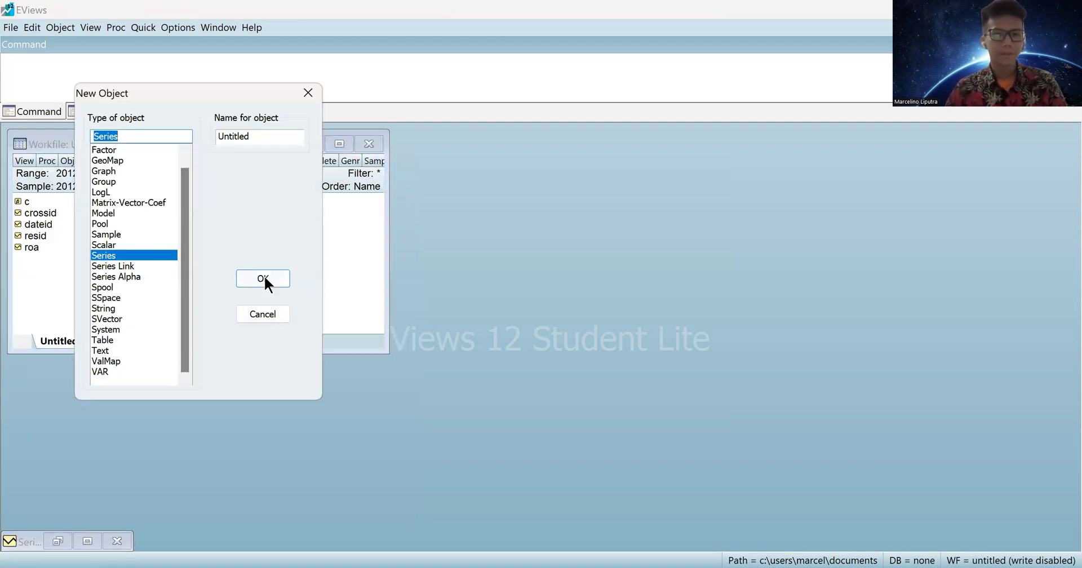
{"action": "left_click", "coordinate": [675, 543]}
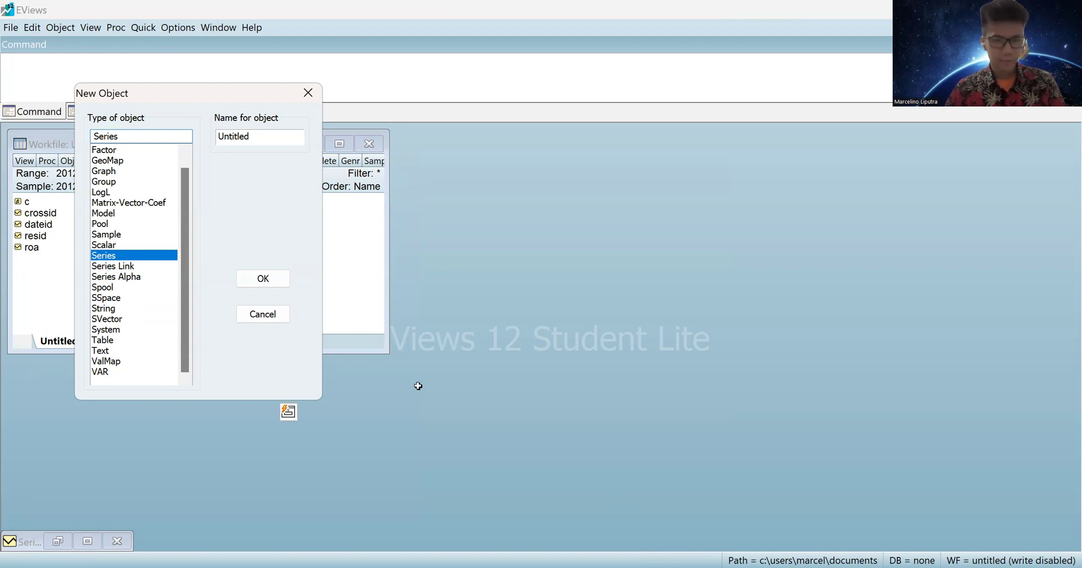
{"action": "double_click", "coordinate": [269, 134]}
{"action": "type", "text": "size"}
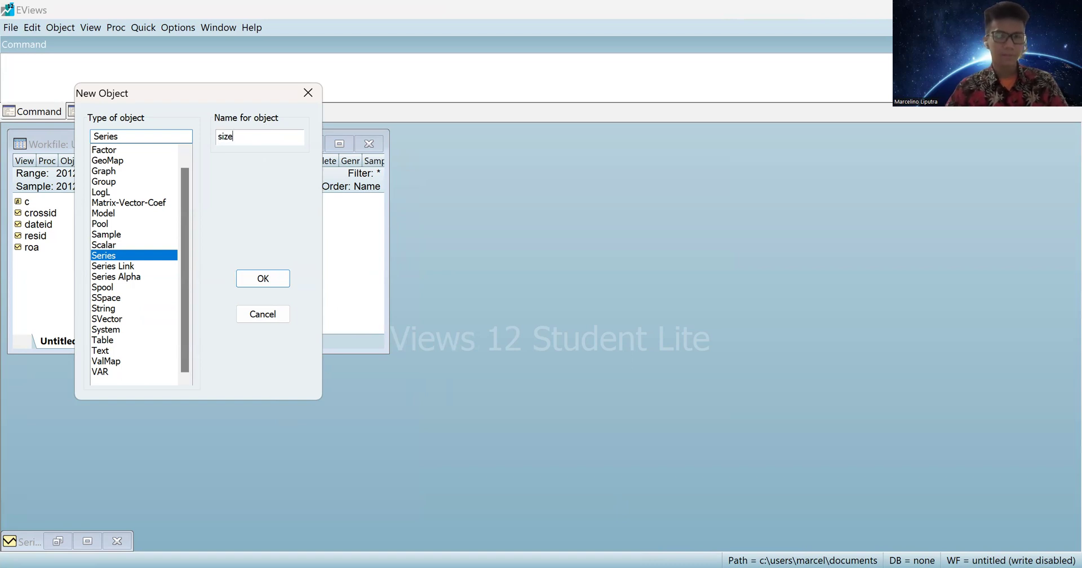
{"action": "key", "text": "Return"}
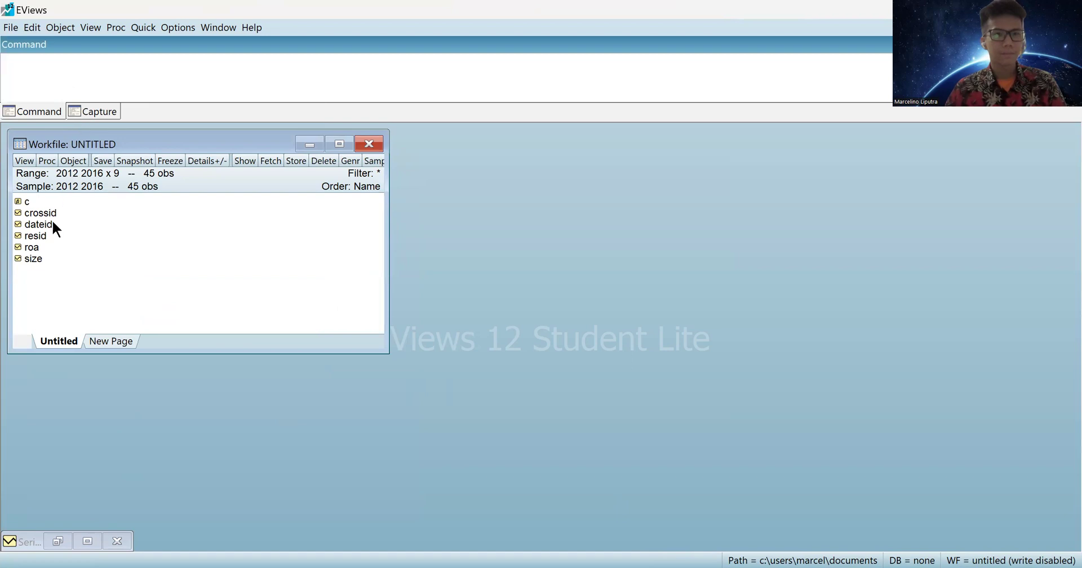
{"action": "double_click", "coordinate": [34, 260]}
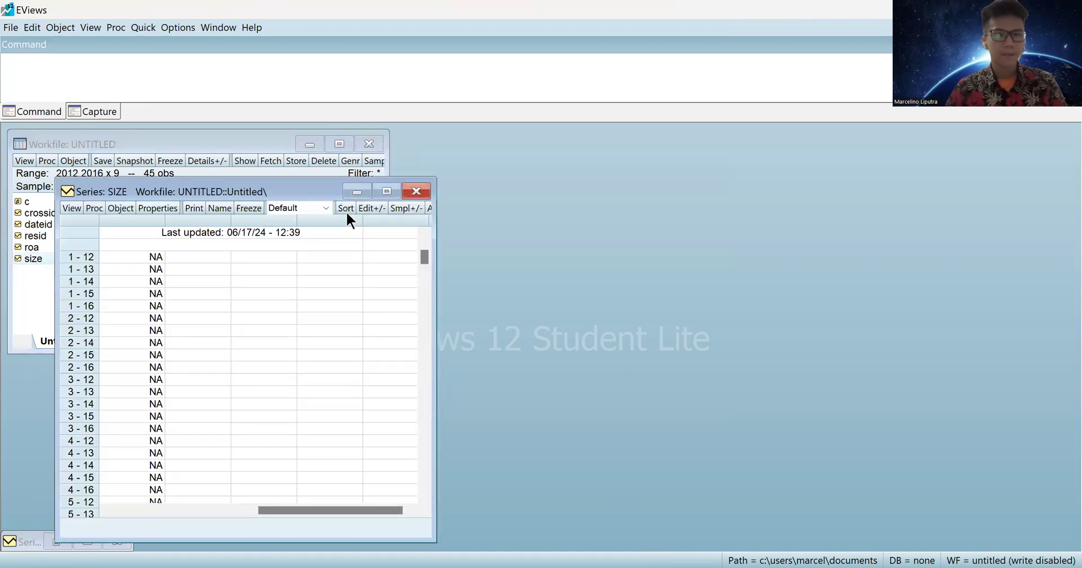
{"action": "left_click", "coordinate": [370, 209]}
{"action": "left_click", "coordinate": [137, 267]}
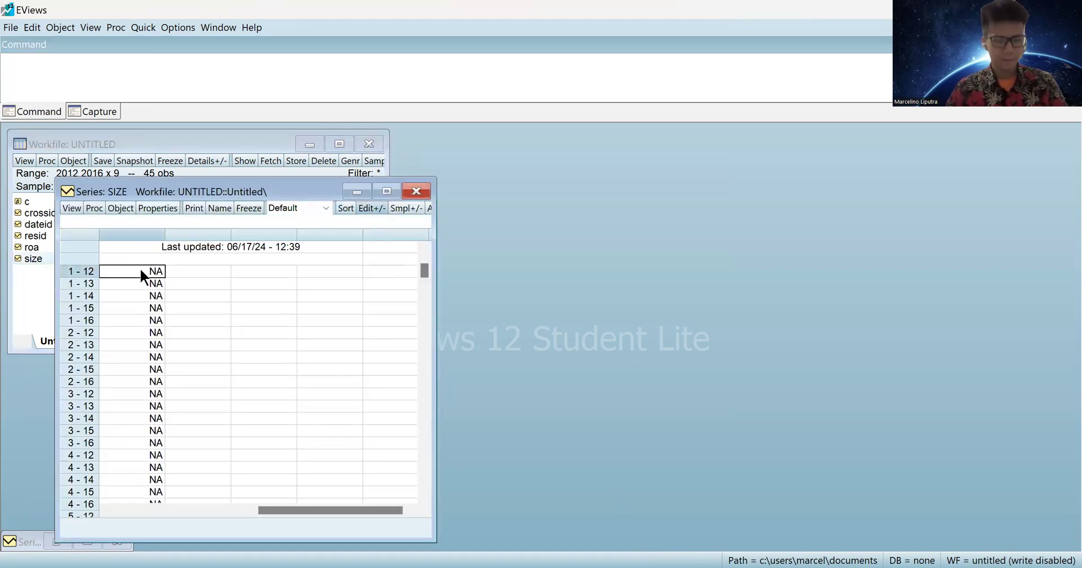
{"action": "key", "text": "ctrl+v"}
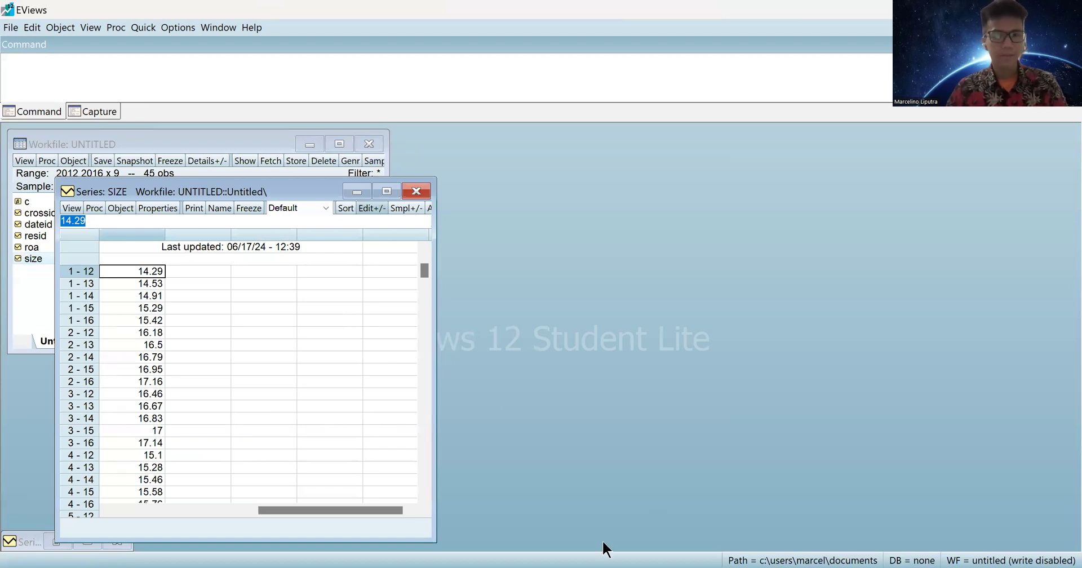
{"action": "key", "text": "Down"}
{"action": "left_click", "coordinate": [415, 193]}
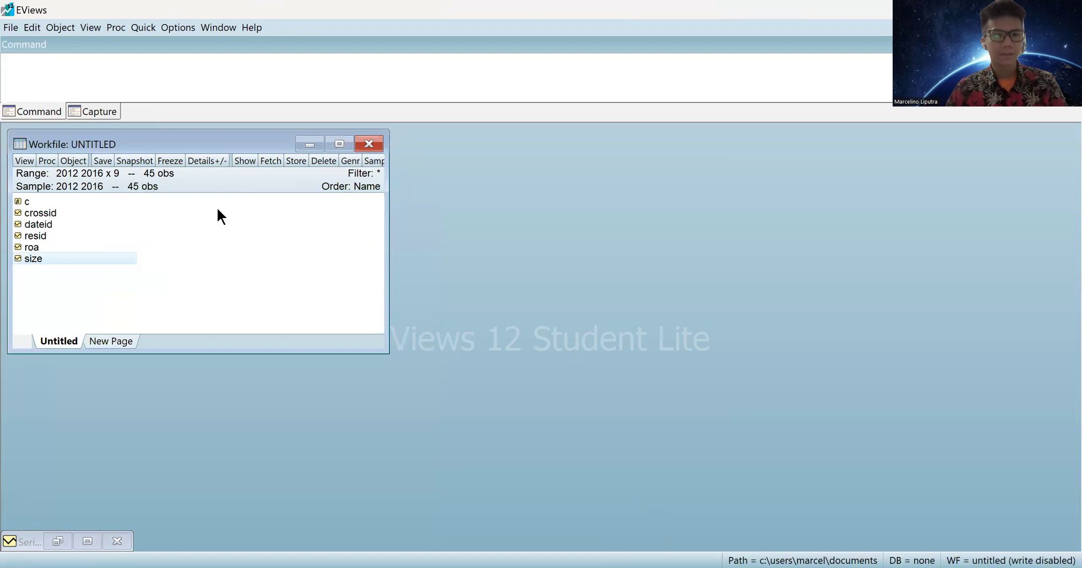
Create a series named dar holding the pasted DAR values 0.1603, 0.1347, 0.1083, ….
{"action": "left_click", "coordinate": [75, 158]}
{"action": "left_click", "coordinate": [91, 171]}
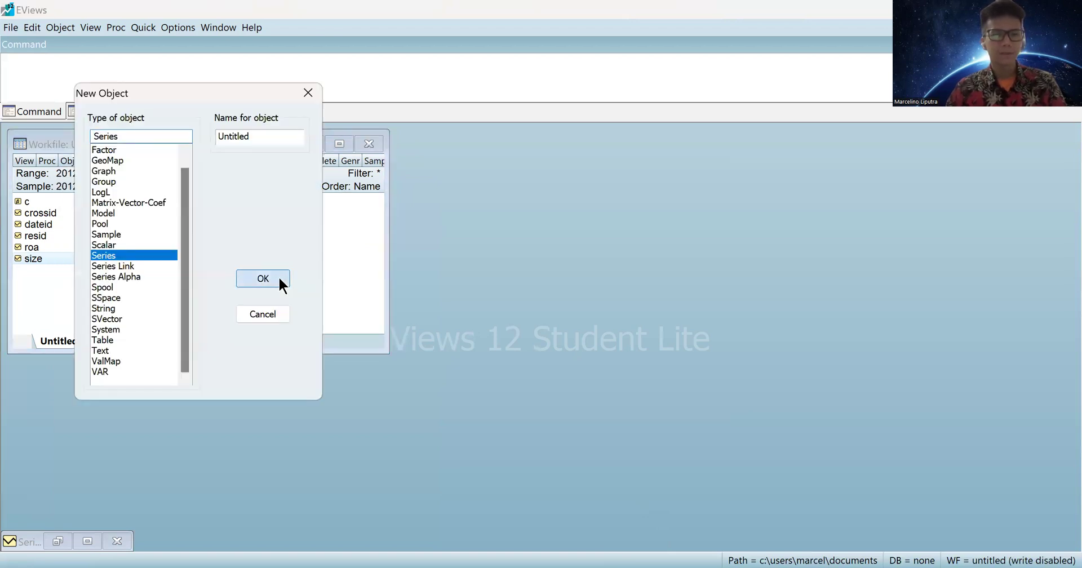
{"action": "left_click", "coordinate": [263, 279]}
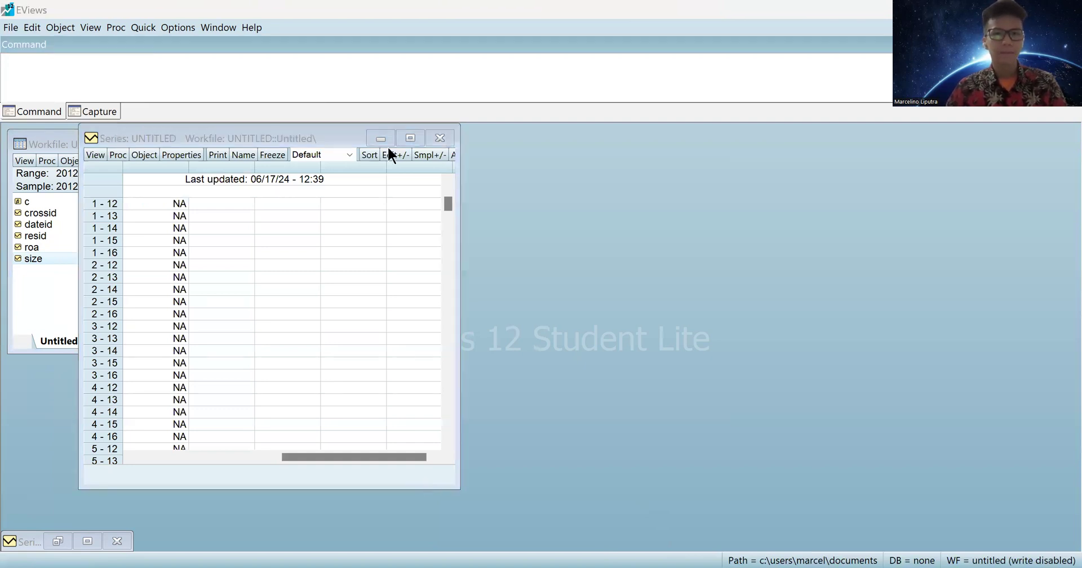
{"action": "left_click", "coordinate": [171, 216]}
{"action": "key", "text": "ctrl+v"}
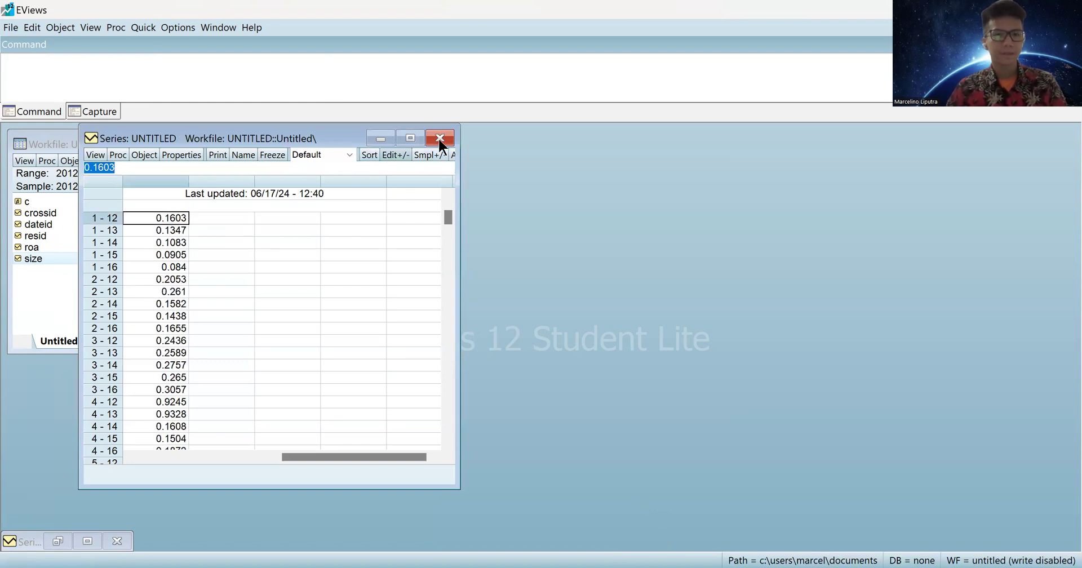
{"action": "left_click", "coordinate": [242, 154]}
{"action": "type", "text": "dar"}
{"action": "key", "text": "Return"}
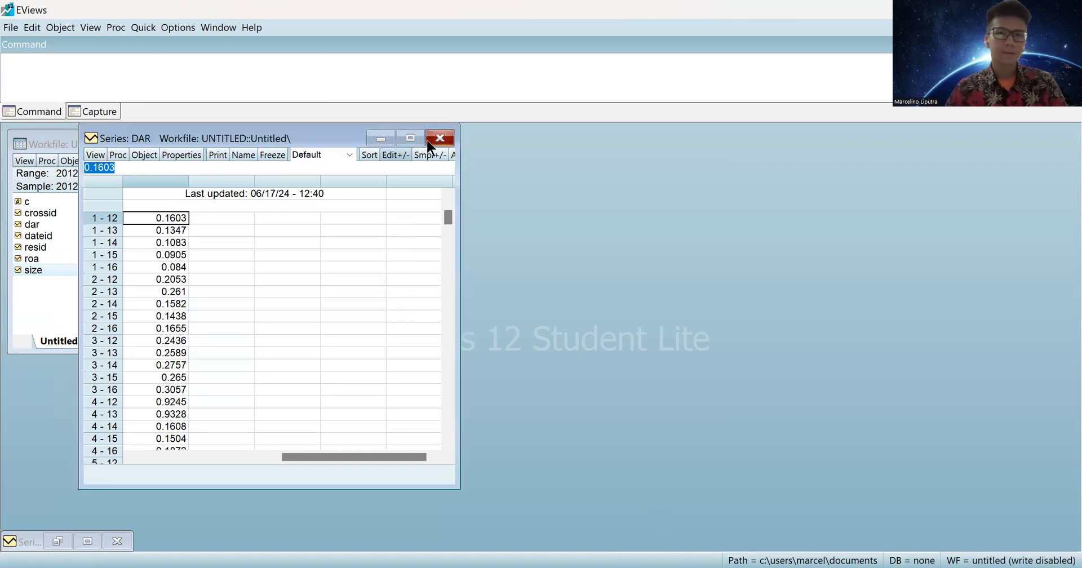
{"action": "left_click", "coordinate": [440, 138]}
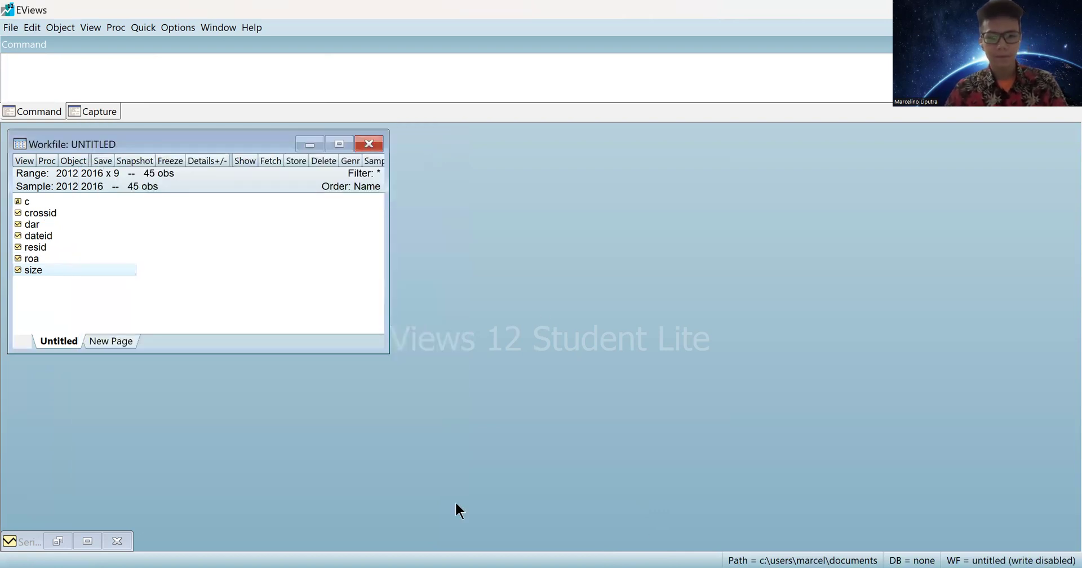
{"action": "key", "text": "alt+Tab"}
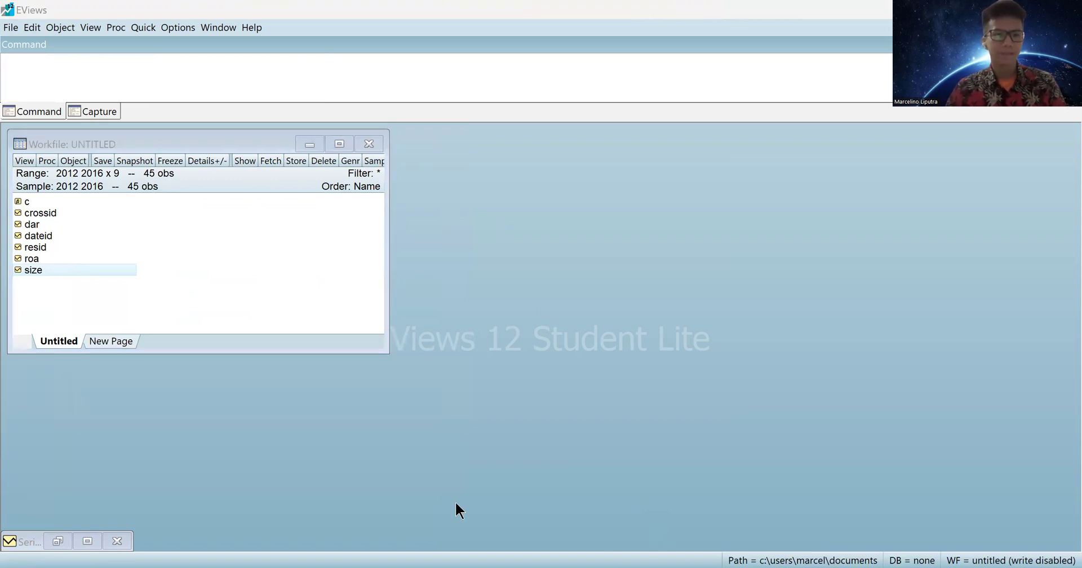
Create a series named npf from the pasted NPF values starting 0.001.
{"action": "left_click", "coordinate": [73, 161]}
{"action": "left_click", "coordinate": [97, 175]}
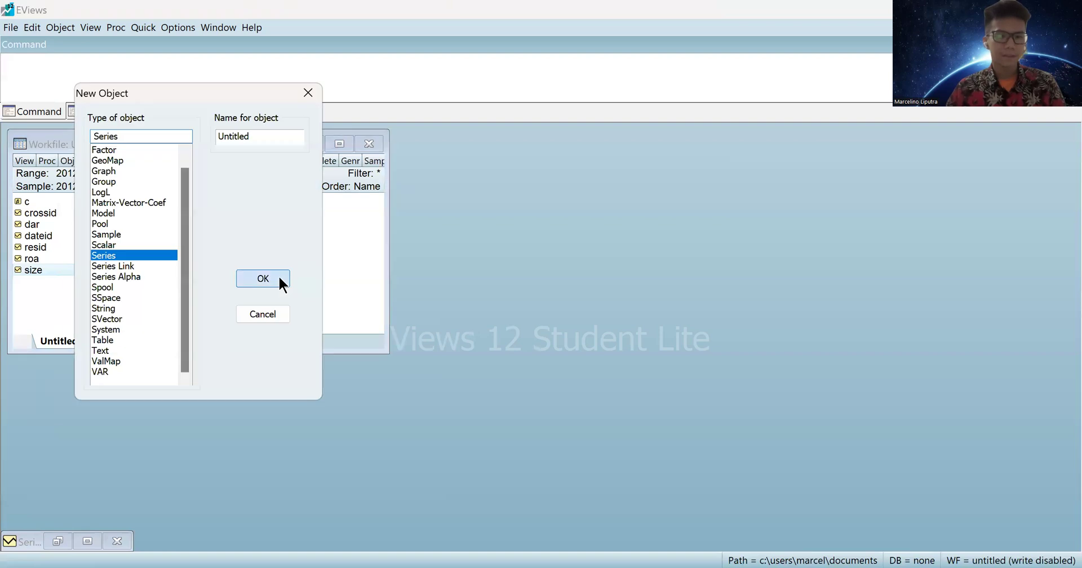
{"action": "key", "text": "Return"}
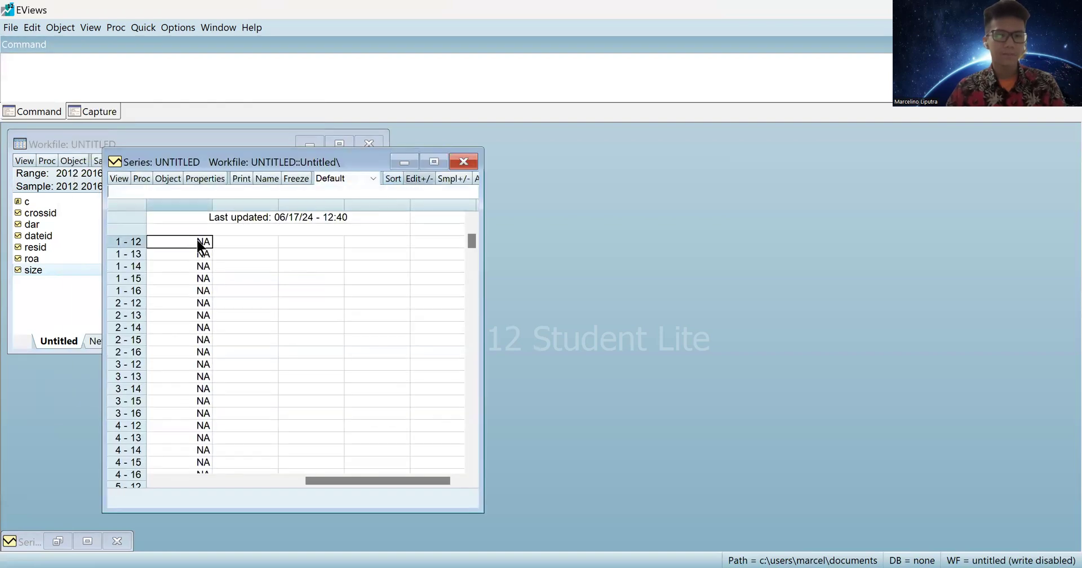
{"action": "left_click", "coordinate": [197, 240]}
{"action": "key", "text": "ctrl+v"}
{"action": "left_click", "coordinate": [265, 178]}
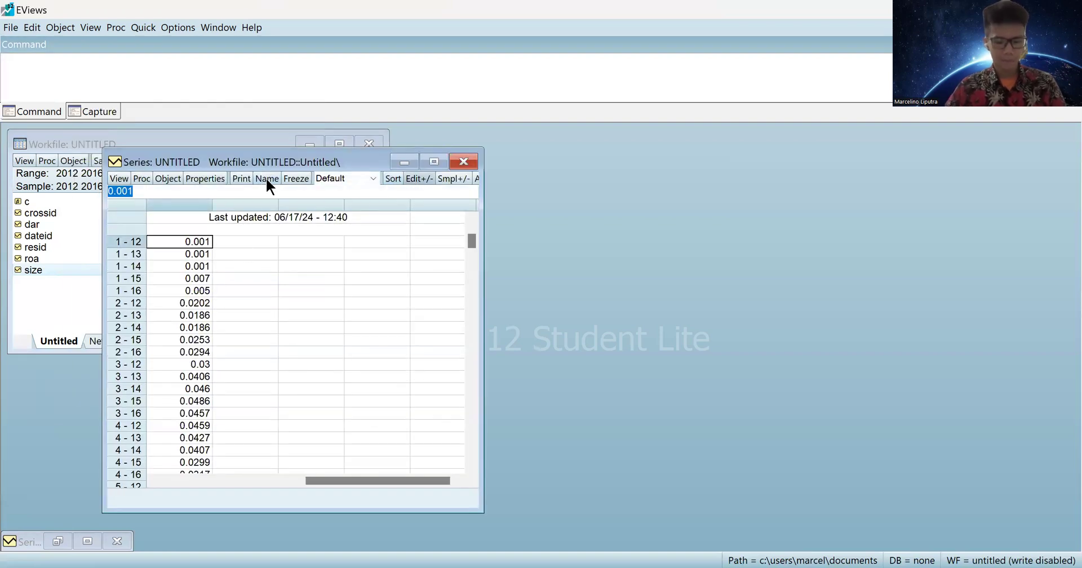
{"action": "type", "text": "npf"}
{"action": "key", "text": "Return"}
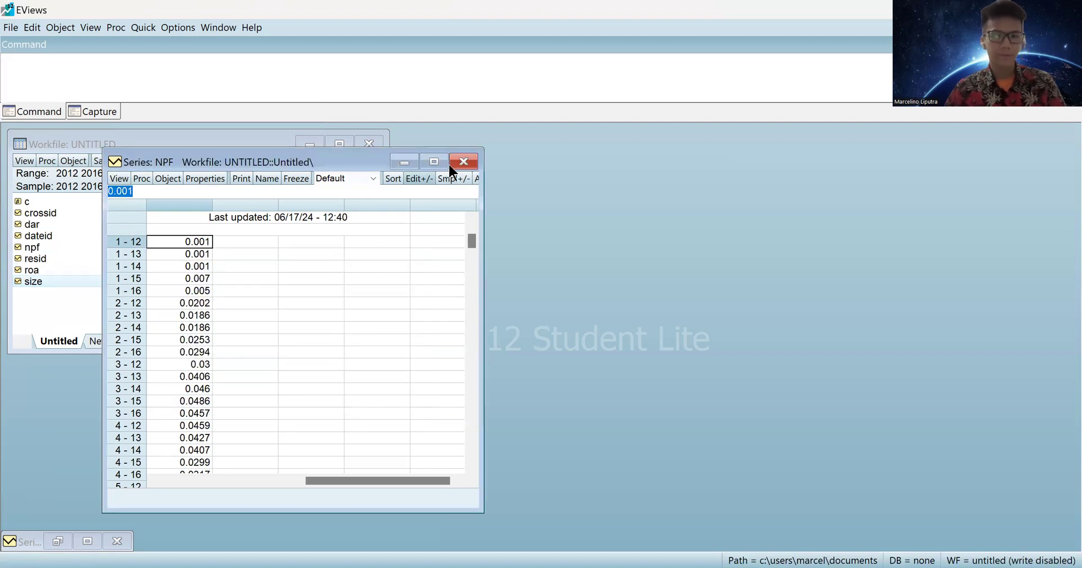
{"action": "left_click", "coordinate": [462, 161]}
Close the leftover minimized SIZE series window and start another new object.
{"action": "left_click", "coordinate": [125, 536]}
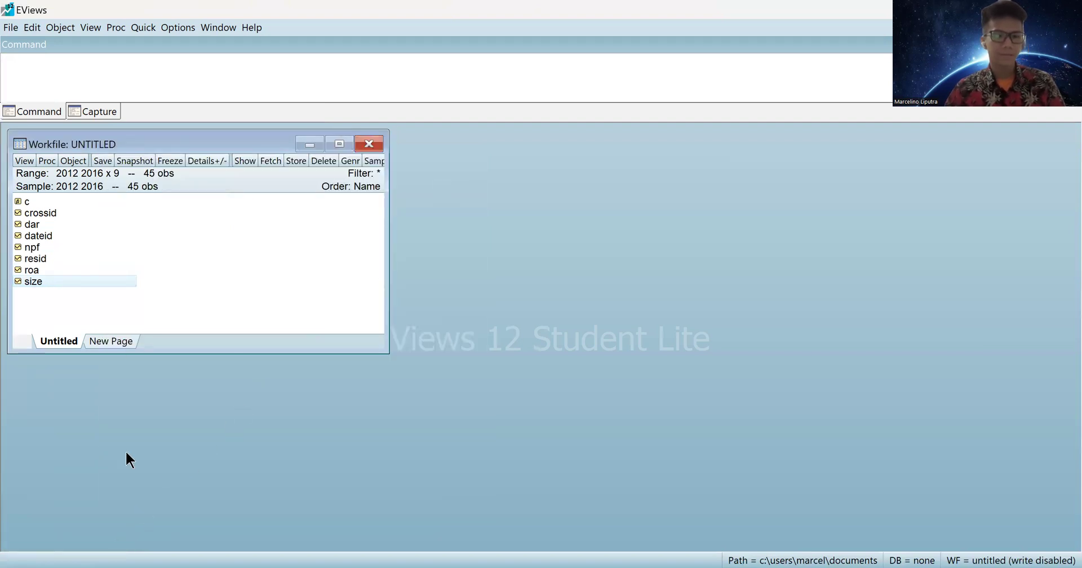
{"action": "left_click", "coordinate": [82, 159]}
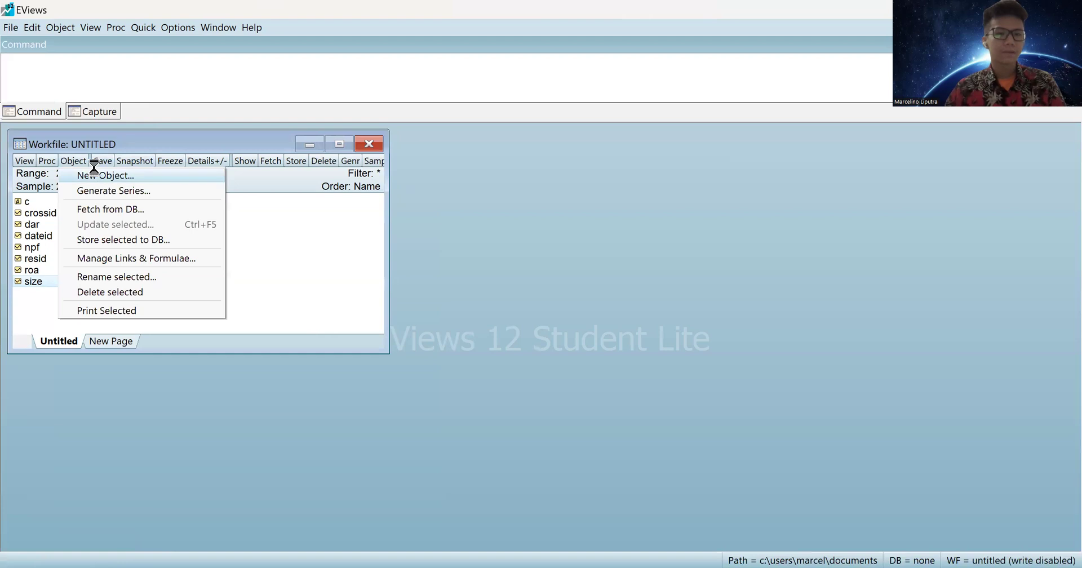
{"action": "left_click", "coordinate": [93, 173]}
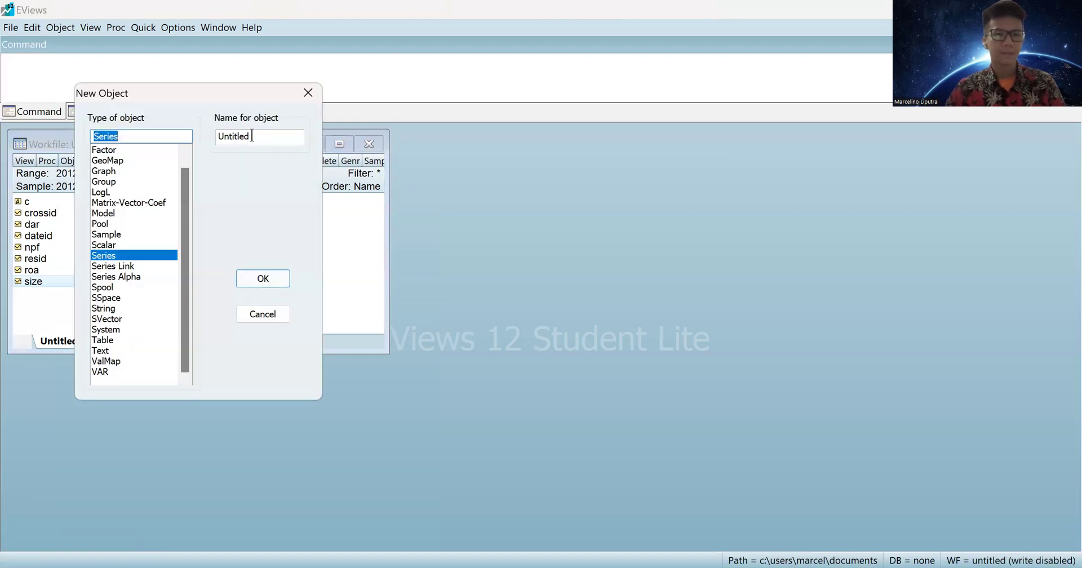
Create a series named sukuk from the pasted 0/1 SUKUK values.
{"action": "left_click", "coordinate": [259, 275]}
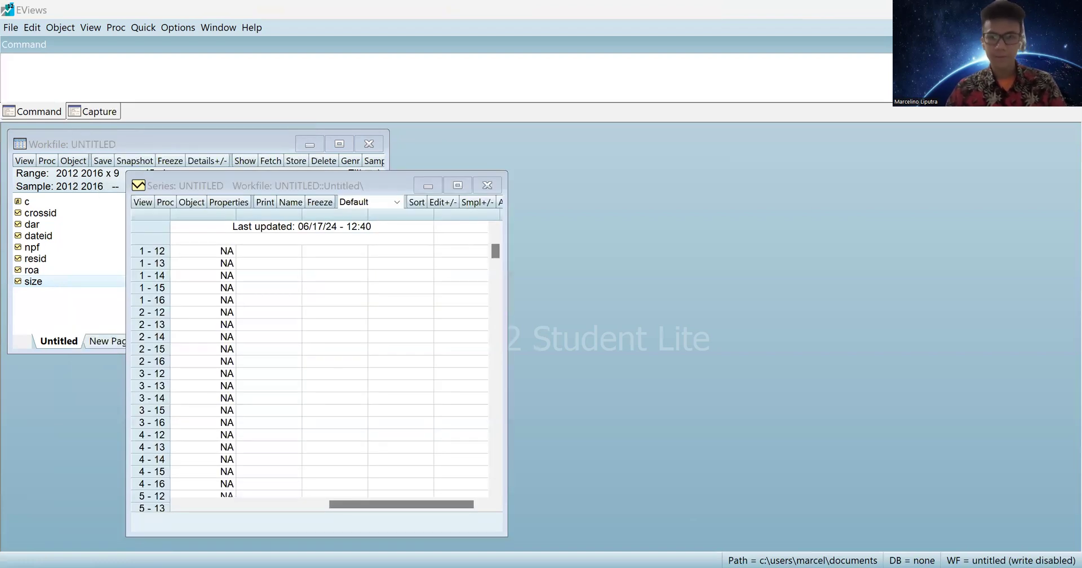
{"action": "left_click", "coordinate": [431, 202]}
{"action": "left_click", "coordinate": [220, 266]}
{"action": "key", "text": "ctrl+v"}
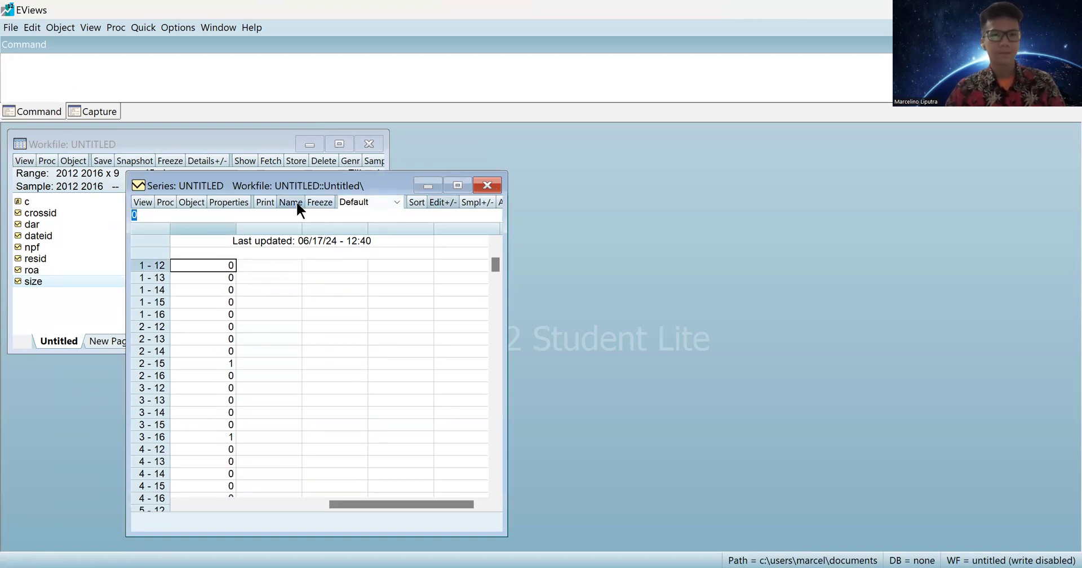
{"action": "type", "text": "kuk"}
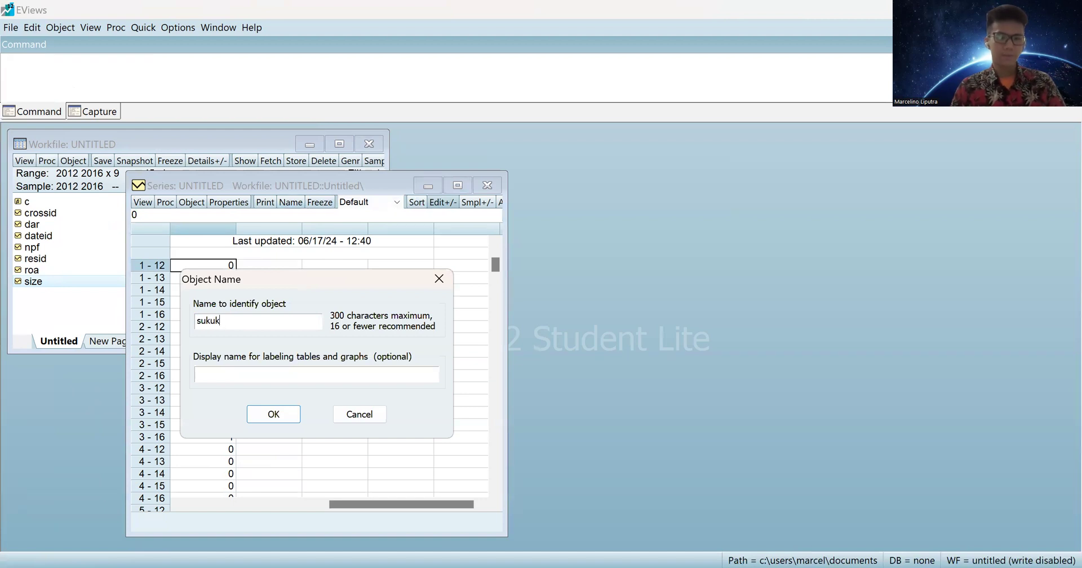
{"action": "key", "text": "Return"}
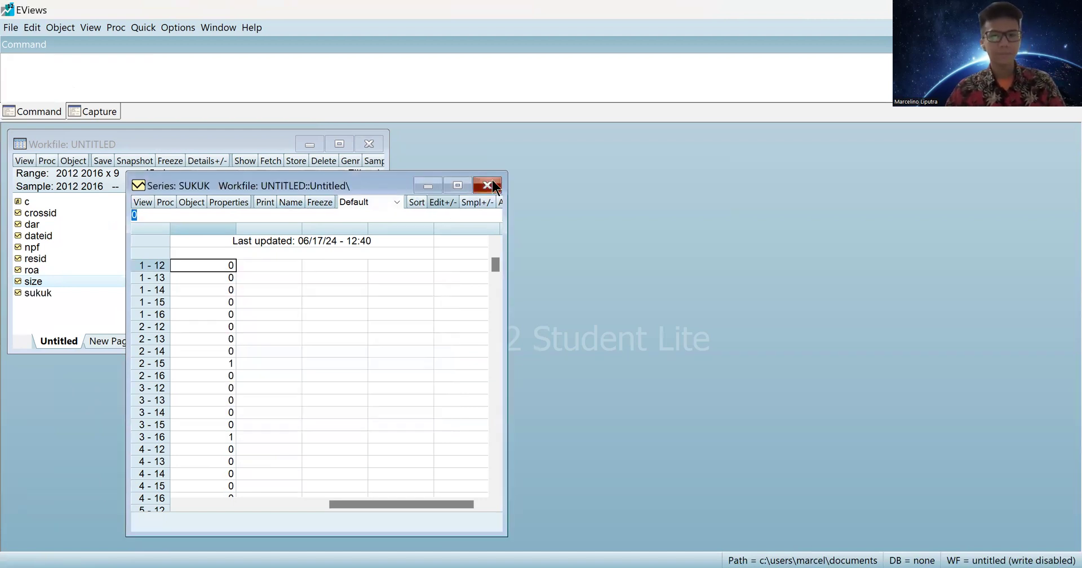
{"action": "left_click", "coordinate": [487, 185]}
{"action": "left_click", "coordinate": [77, 161]}
{"action": "left_click", "coordinate": [107, 175]}
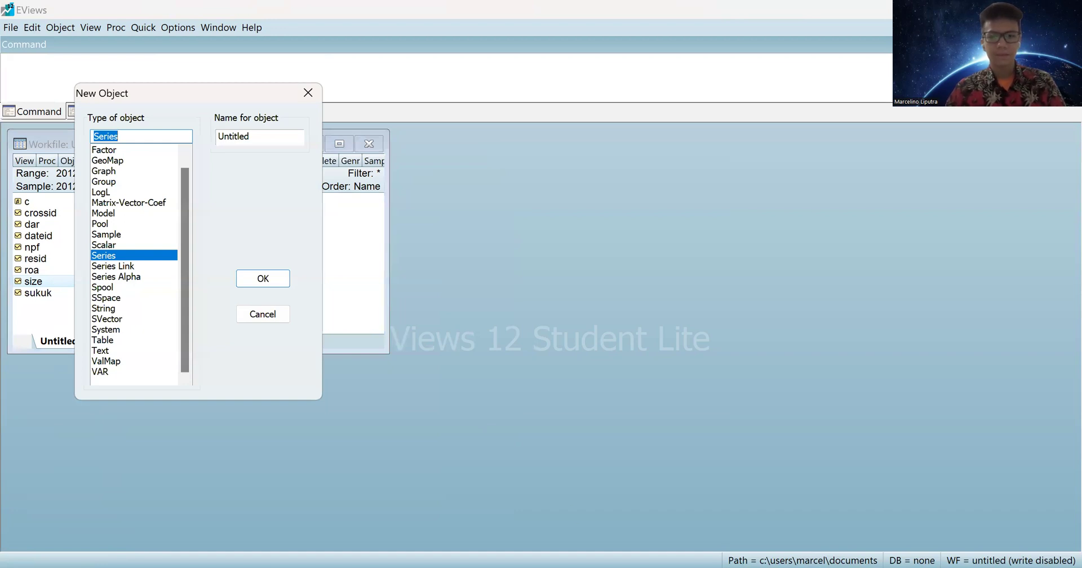
Create a series named isr with the pasted ISR values starting 0.5435, 0.5217, 0.5652.
{"action": "key", "text": "alt+Tab"}
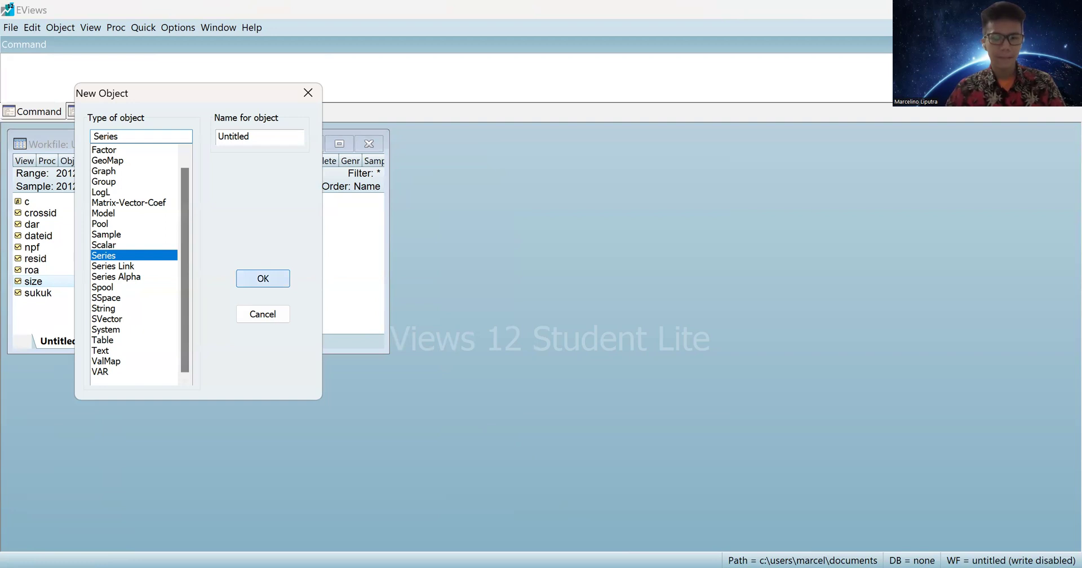
{"action": "left_click", "coordinate": [263, 278]}
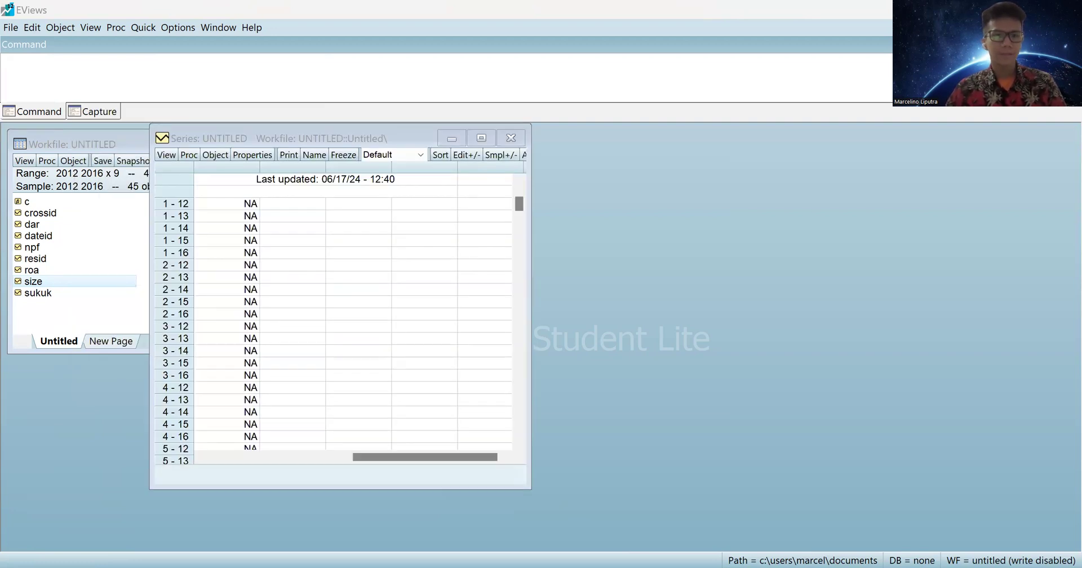
{"action": "left_click", "coordinate": [460, 156]}
{"action": "left_click", "coordinate": [250, 230]}
{"action": "left_click", "coordinate": [249, 218]}
{"action": "key", "text": "ctrl+v"}
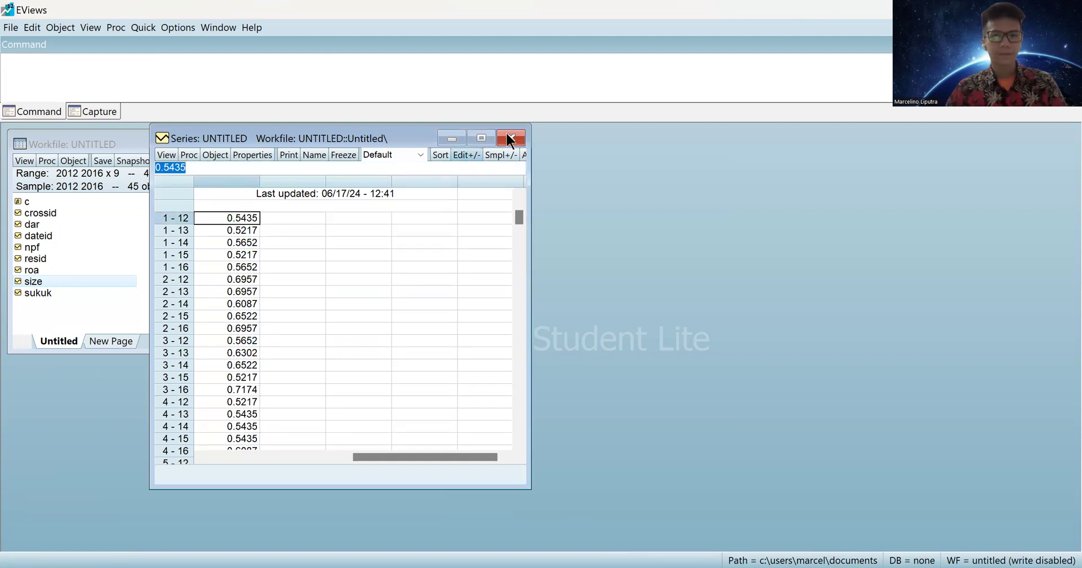
{"action": "left_click", "coordinate": [511, 138]}
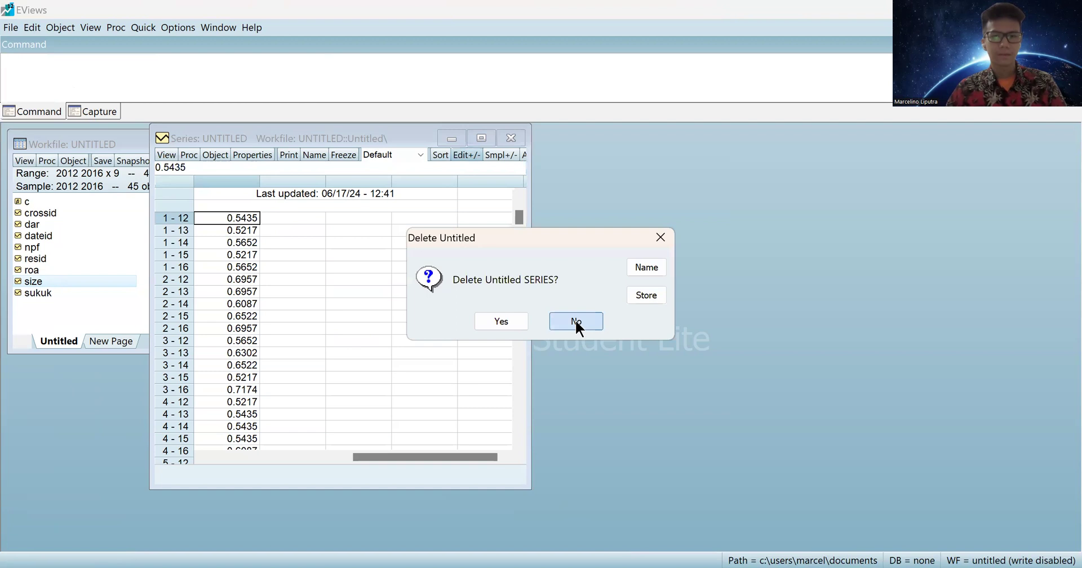
{"action": "left_click", "coordinate": [314, 153]}
{"action": "type", "text": "isr"}
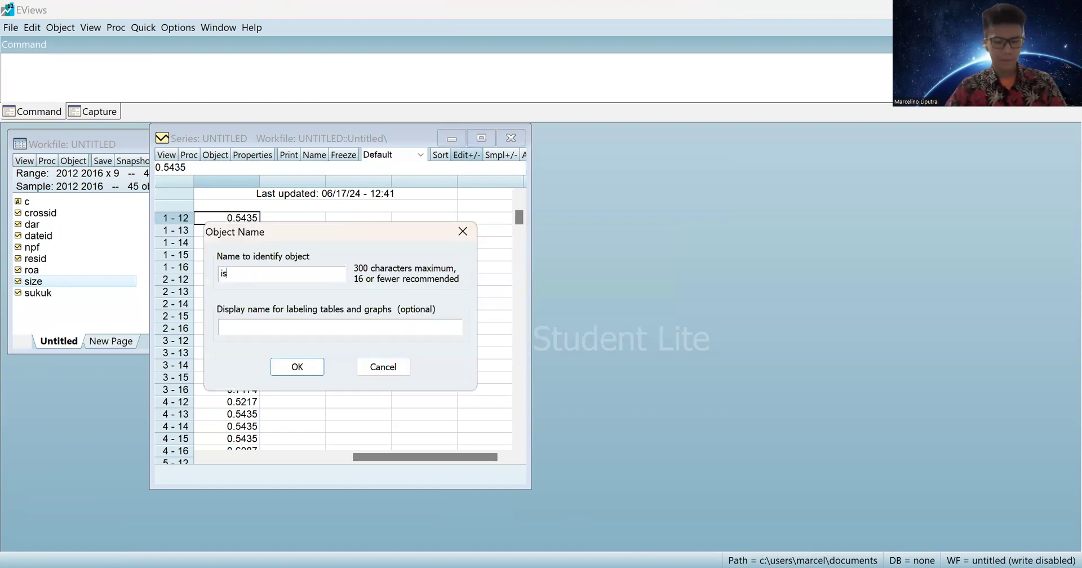
{"action": "key", "text": "Return"}
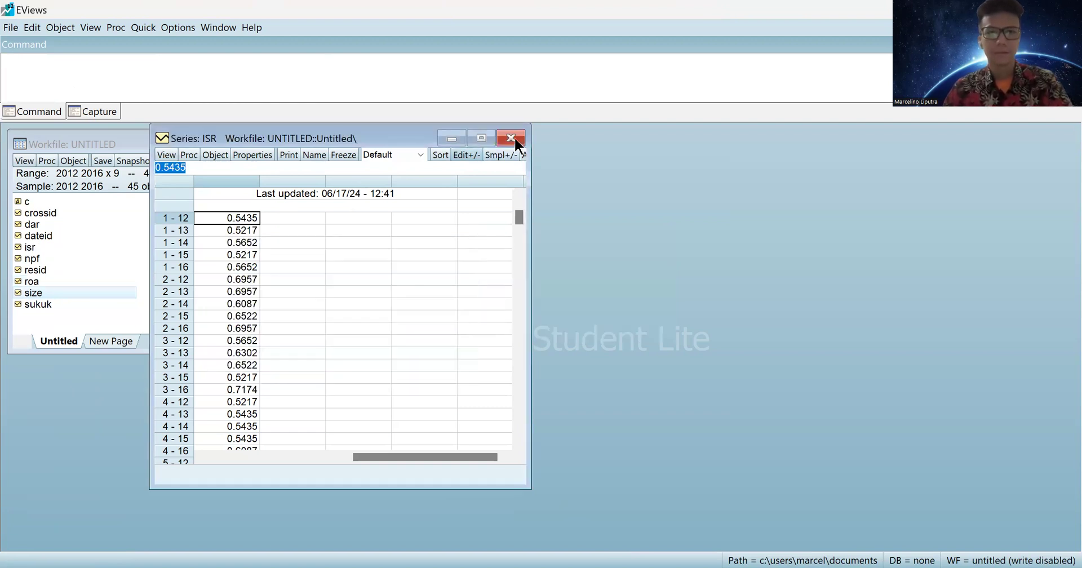
{"action": "left_click", "coordinate": [511, 138]}
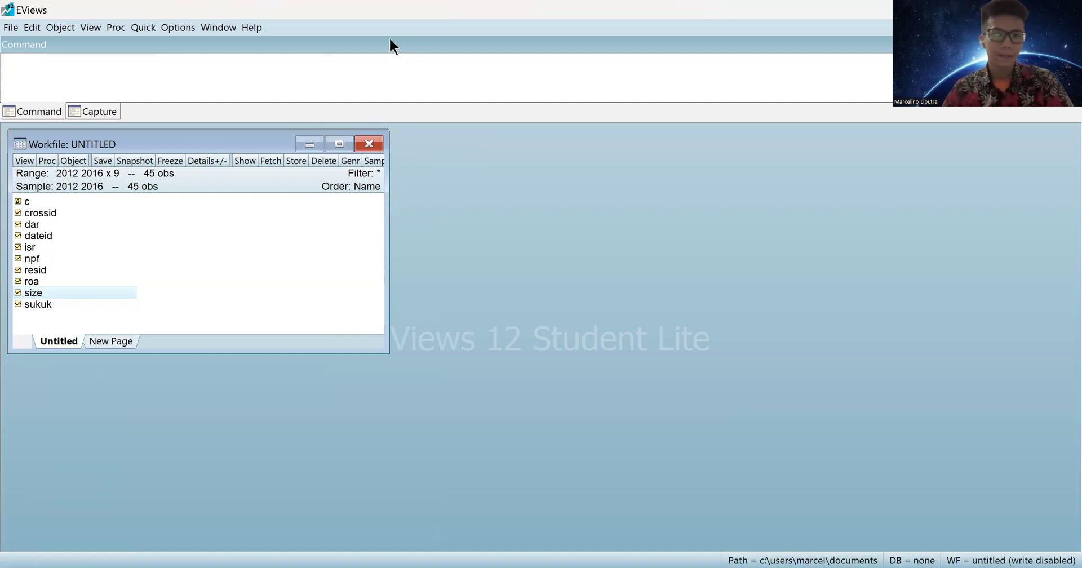
Compute common-sample descriptive statistics for the list isr c roa size dar npf sukuk.
{"action": "left_click", "coordinate": [143, 29]}
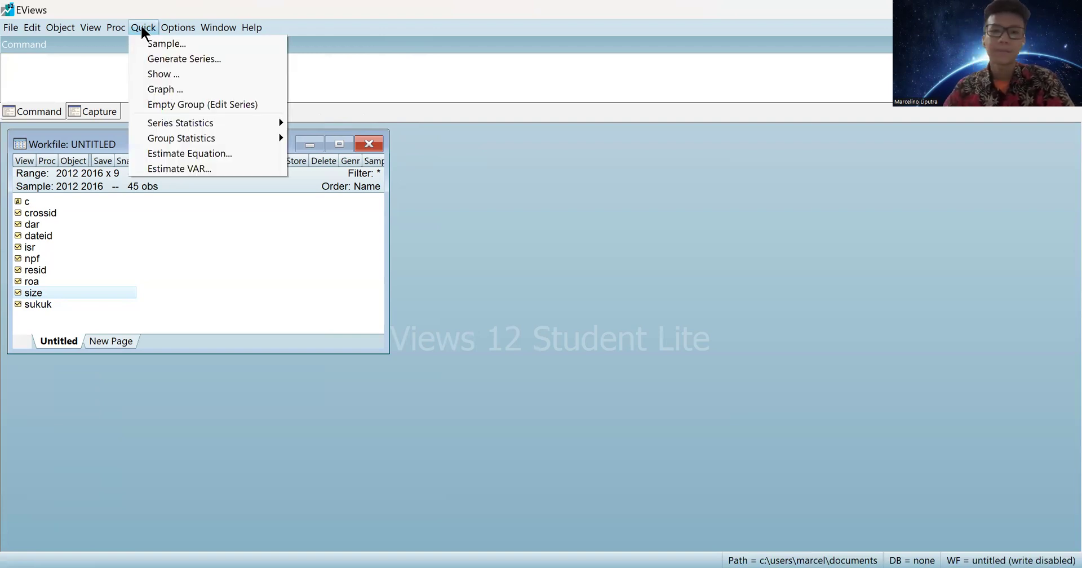
{"action": "mouse_move", "coordinate": [250, 138]}
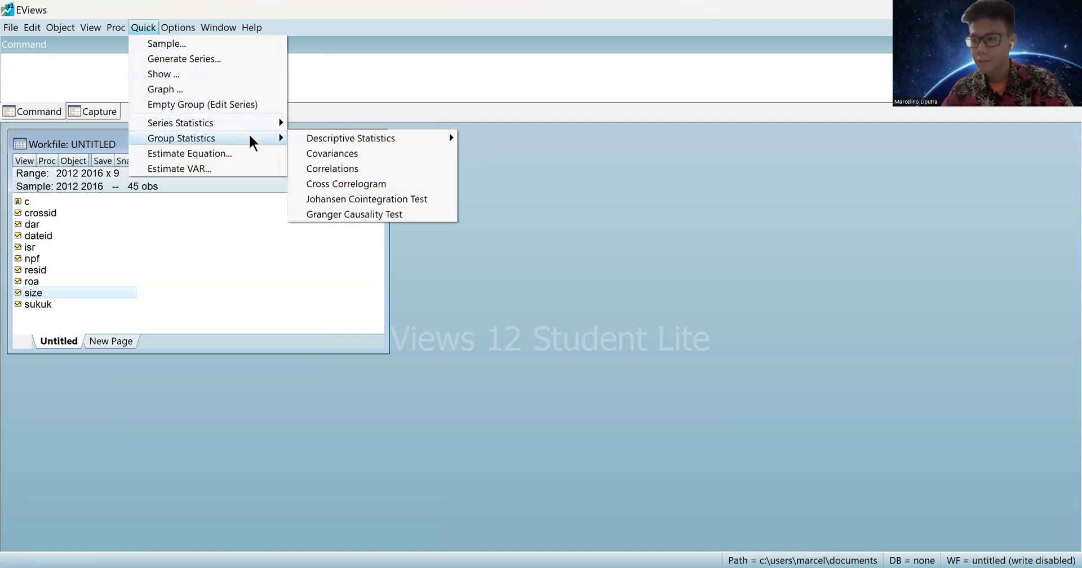
{"action": "mouse_move", "coordinate": [327, 138]}
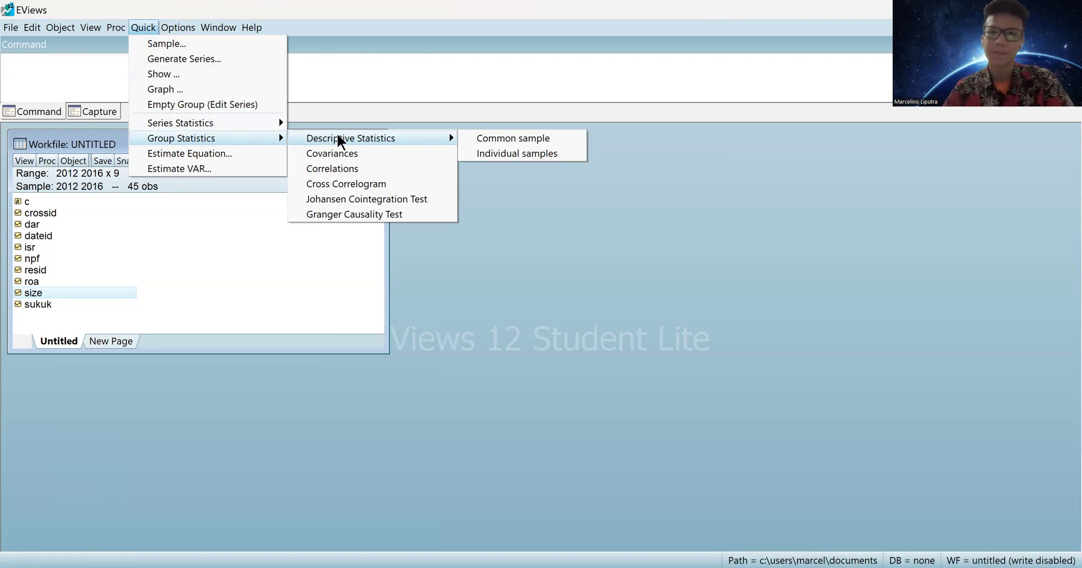
{"action": "left_click", "coordinate": [511, 138]}
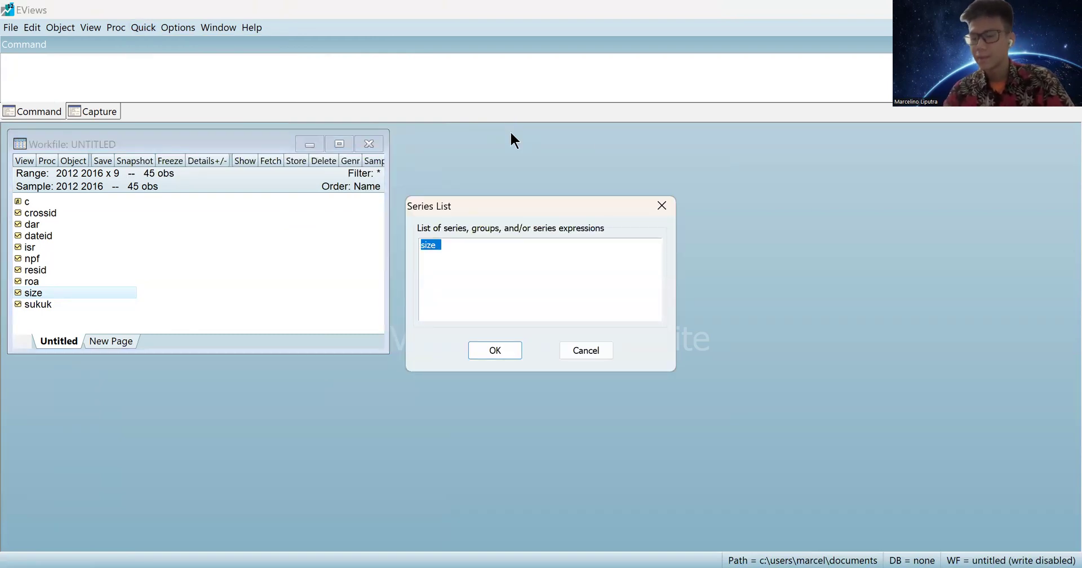
{"action": "key", "text": "BackSpace"}
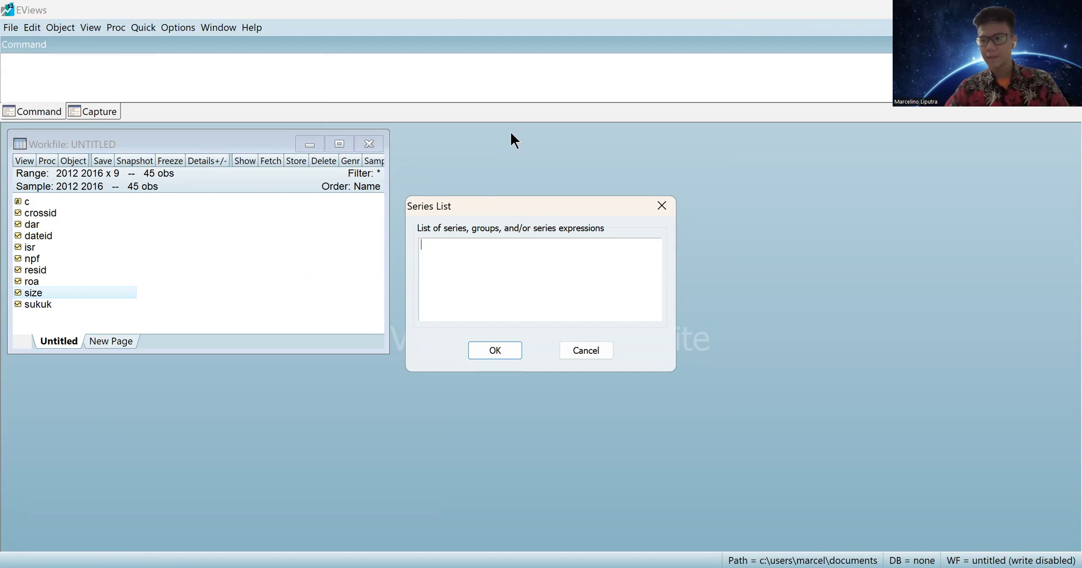
{"action": "type", "text": "isr c"}
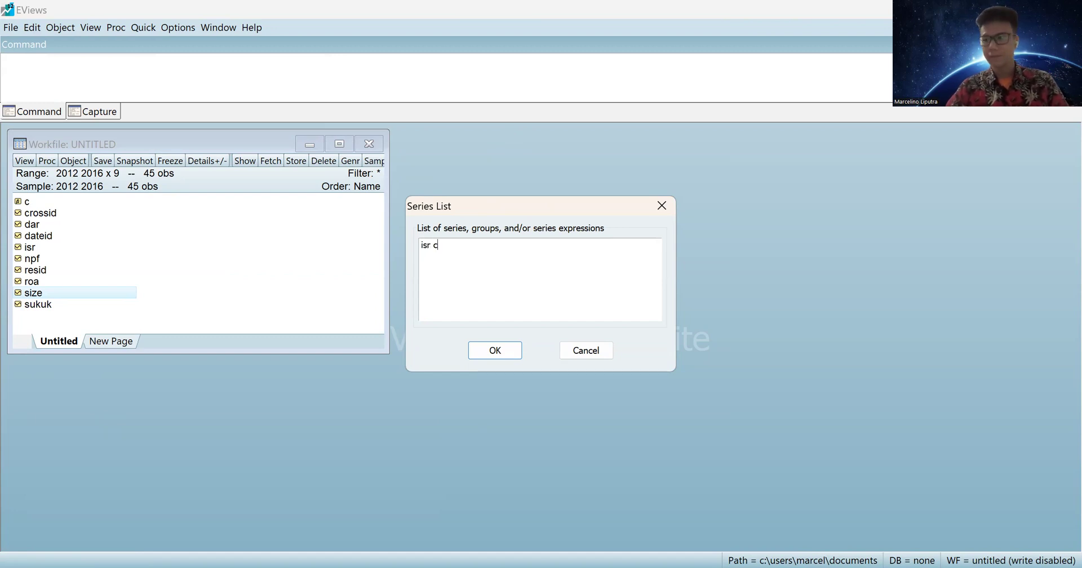
{"action": "type", "text": " roa size da"}
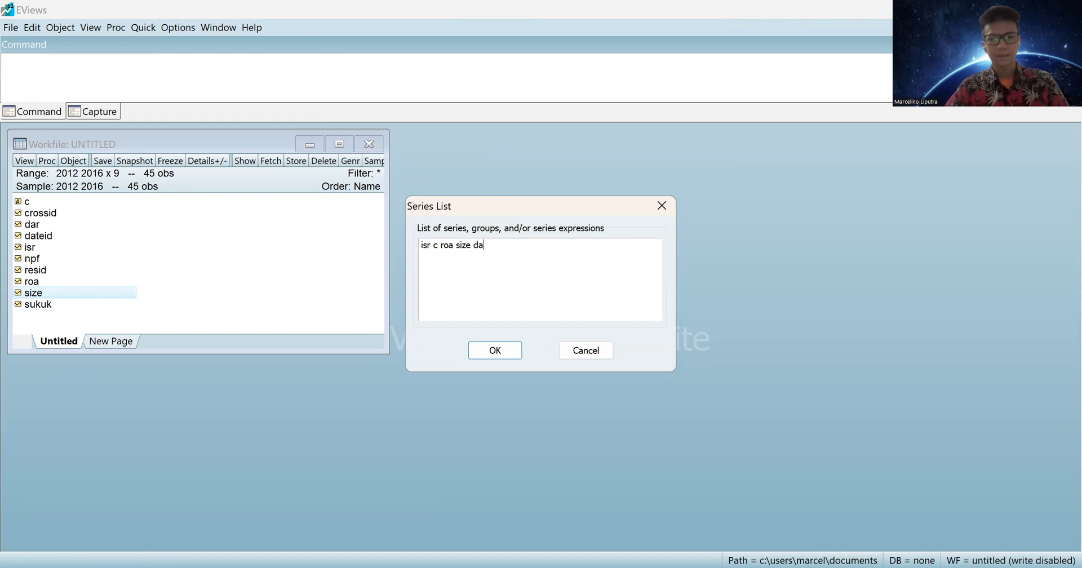
{"action": "type", "text": "r npf sukuk"}
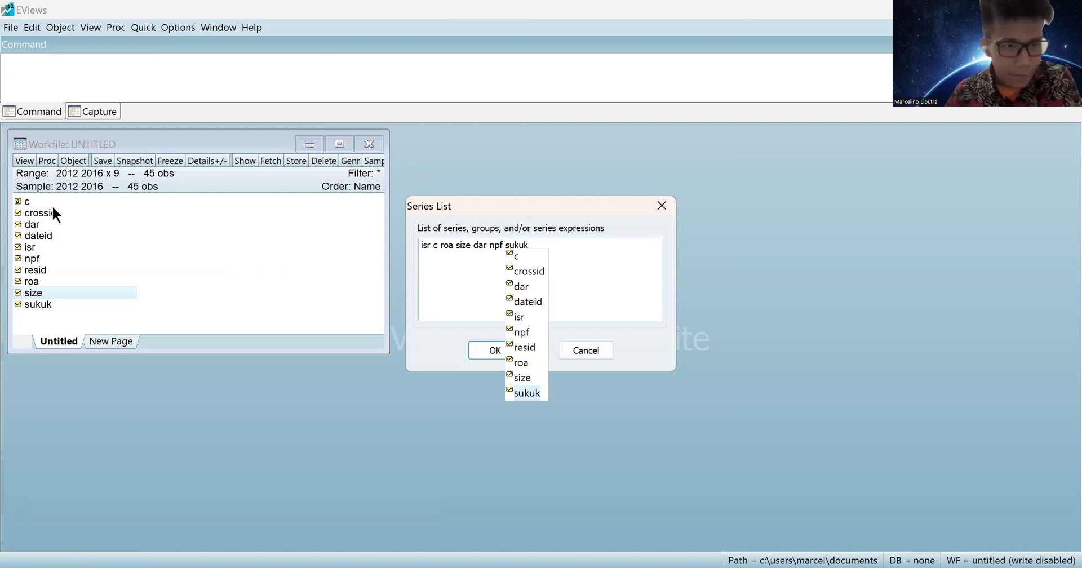
{"action": "left_click", "coordinate": [525, 393]}
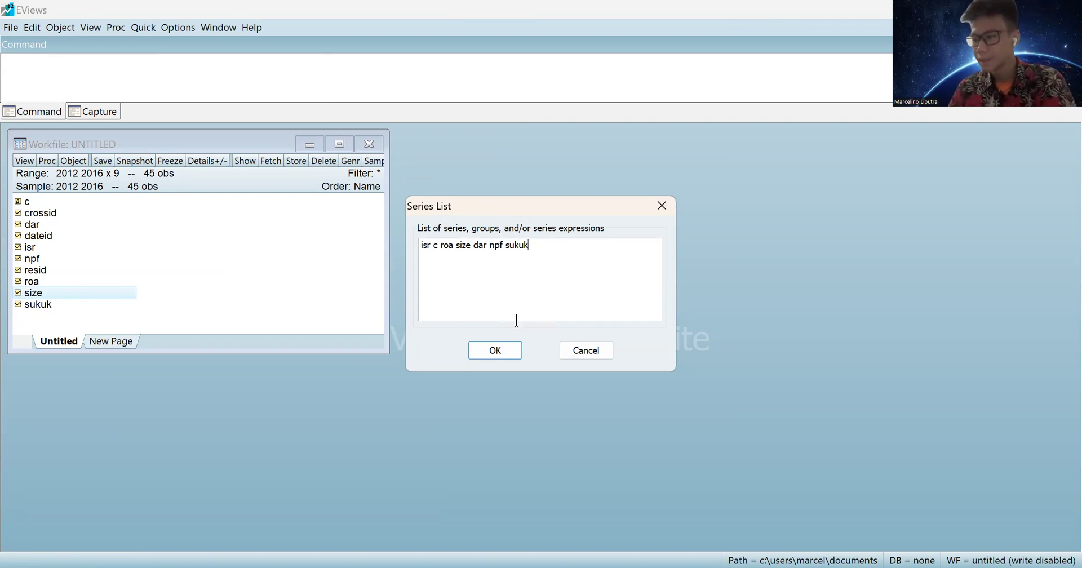
{"action": "left_click", "coordinate": [495, 351]}
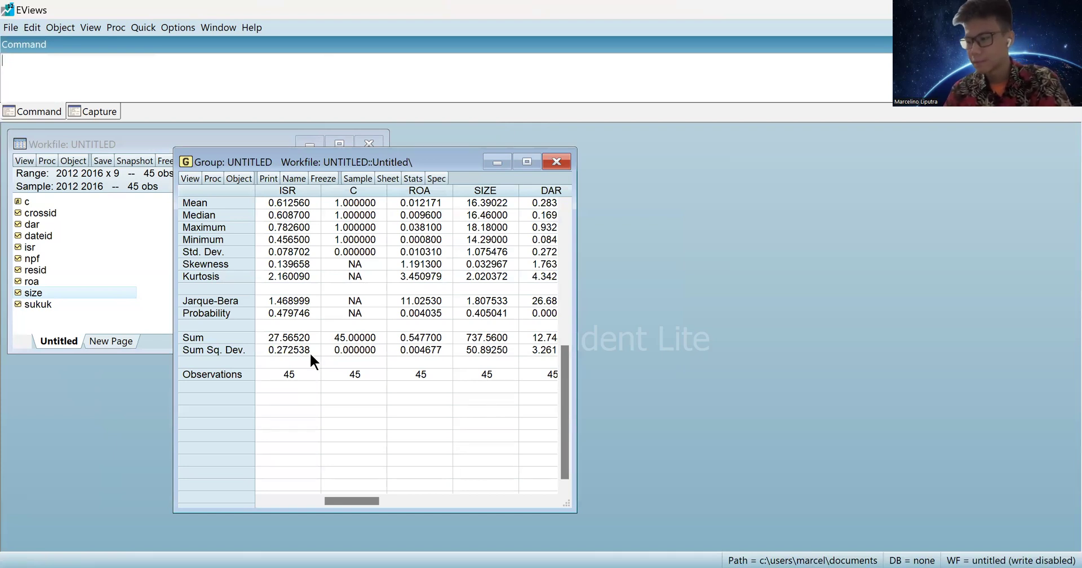
Check the observation counts and the ISR mean, median, maximum and minimum.
{"action": "left_click_drag", "start_coordinate": [299, 372], "coordinate": [524, 366]}
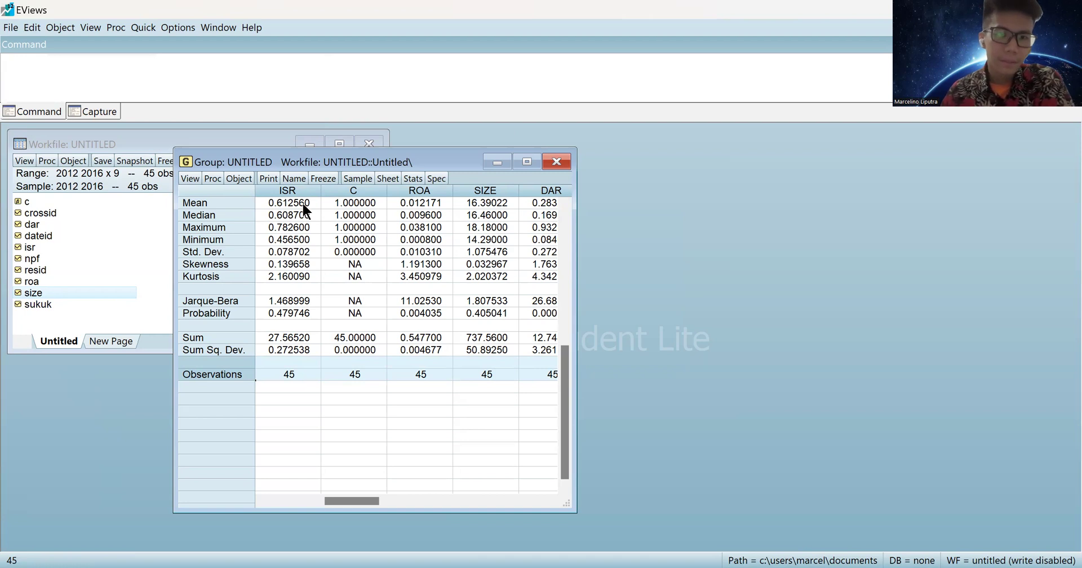
{"action": "left_click", "coordinate": [280, 202]}
{"action": "scroll", "coordinate": [502, 191], "scroll_direction": "up", "scroll_amount": 1}
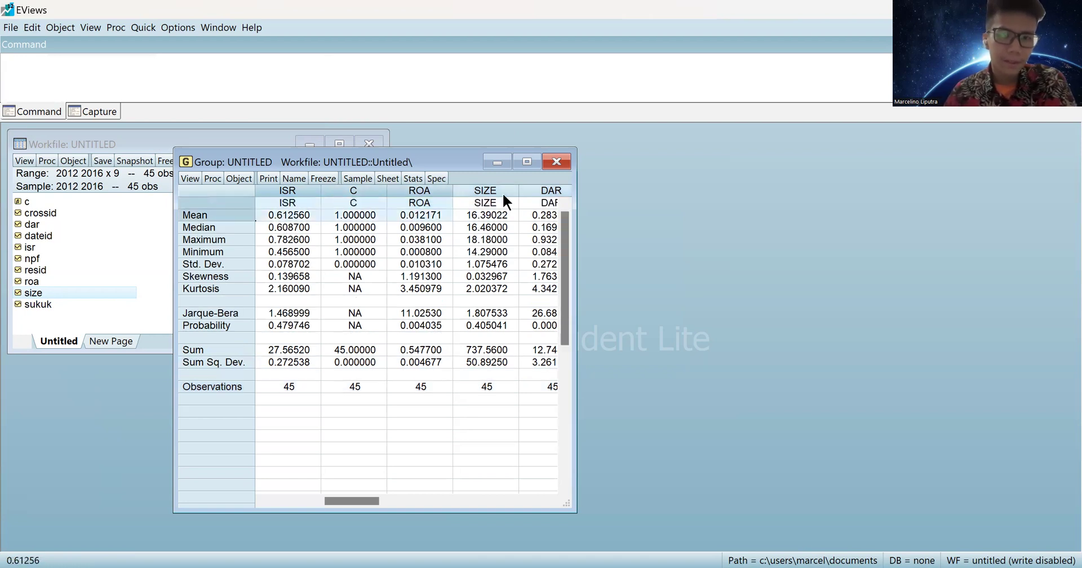
{"action": "left_click", "coordinate": [250, 228]}
{"action": "left_click", "coordinate": [273, 228]}
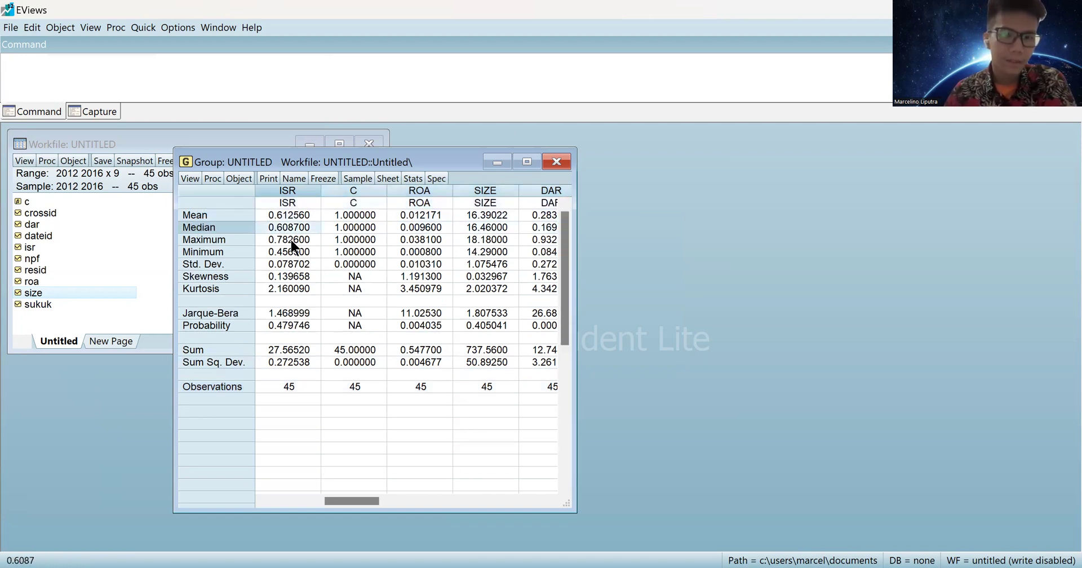
{"action": "left_click", "coordinate": [290, 238]}
{"action": "left_click", "coordinate": [299, 251]}
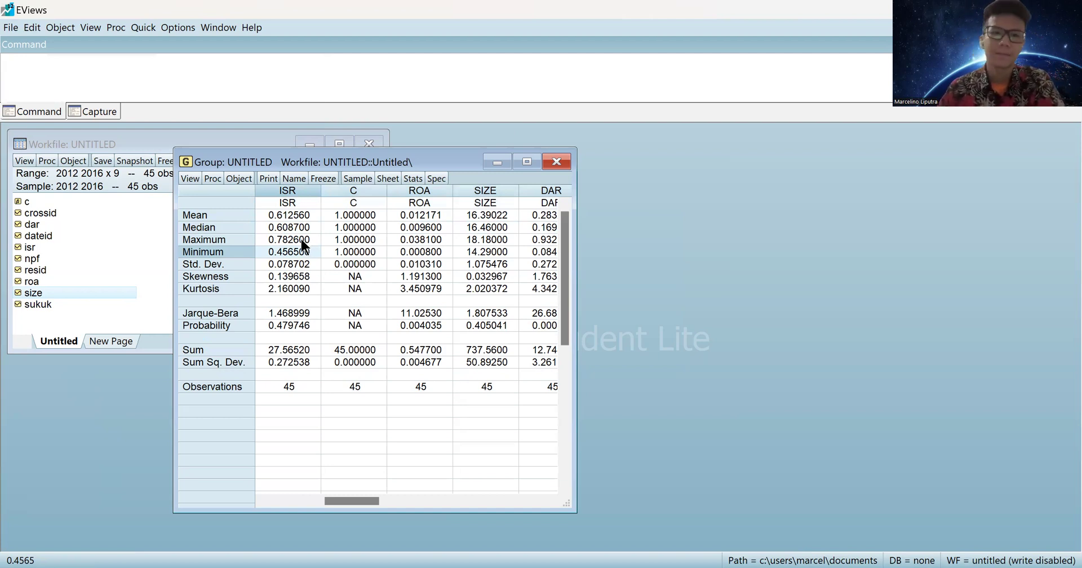
Check ISR skewness, kurtosis and Jarque-Bera, then close the group, choosing to name it.
{"action": "left_click", "coordinate": [229, 279]}
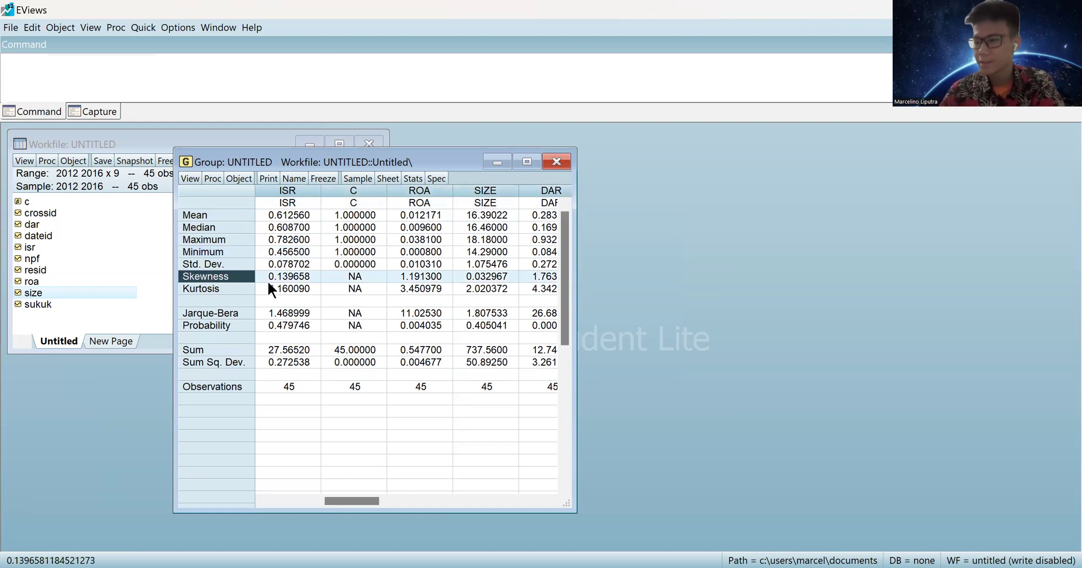
{"action": "left_click", "coordinate": [285, 212]}
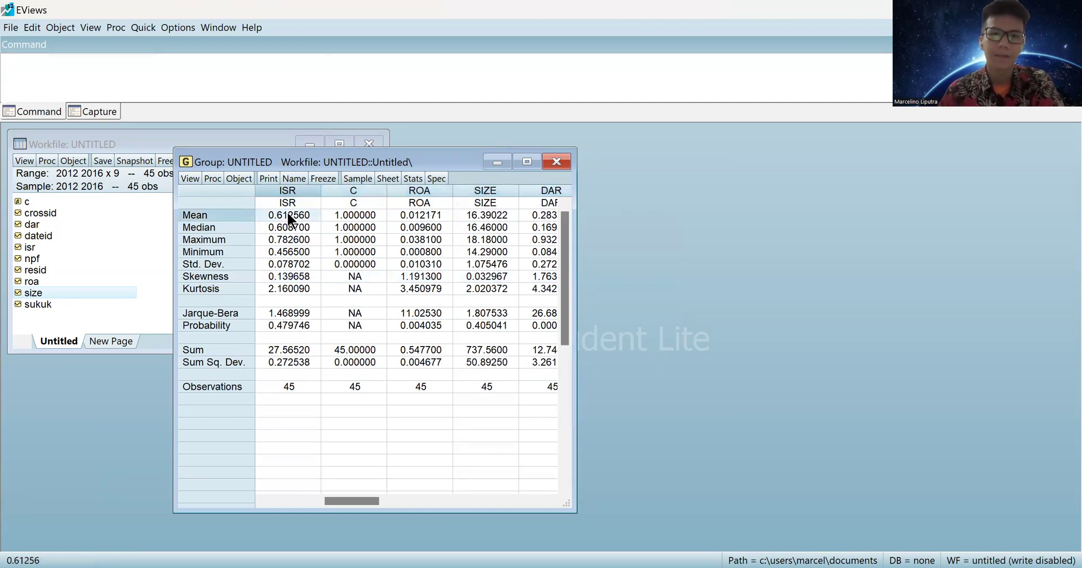
{"action": "left_click", "coordinate": [284, 288]}
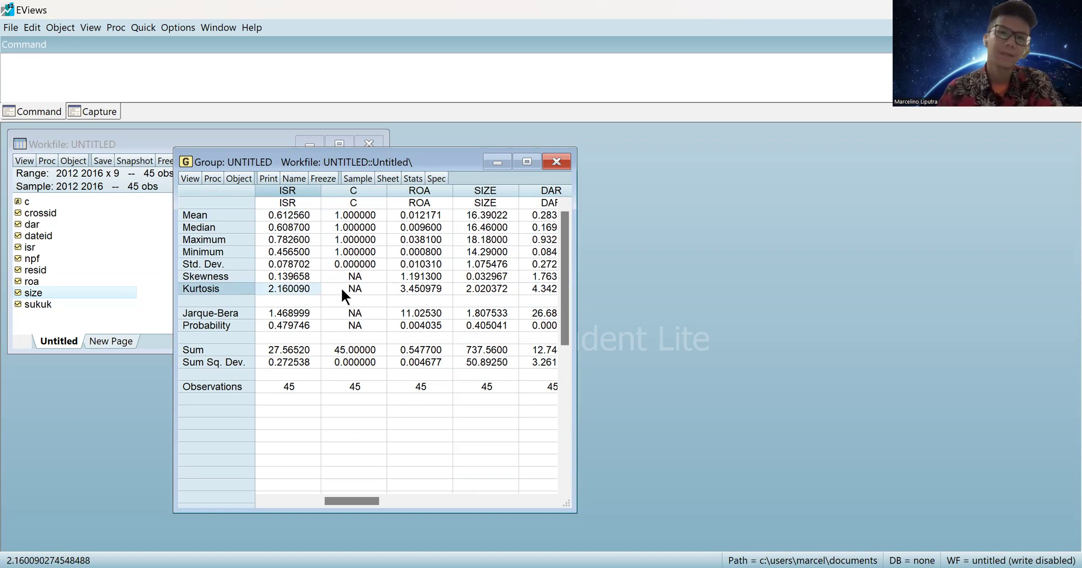
{"action": "left_click", "coordinate": [306, 314]}
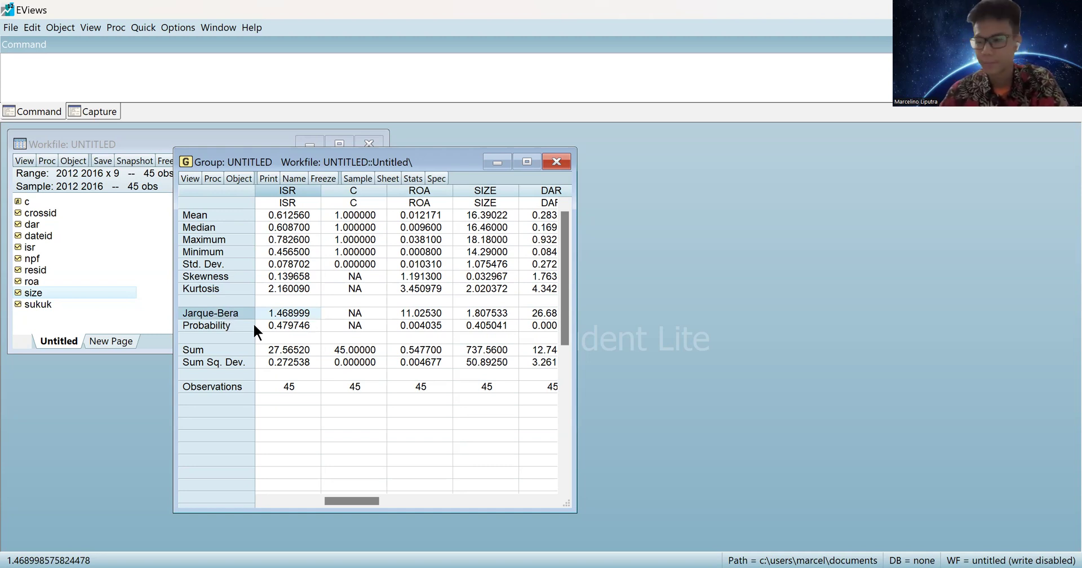
{"action": "left_click", "coordinate": [271, 323]}
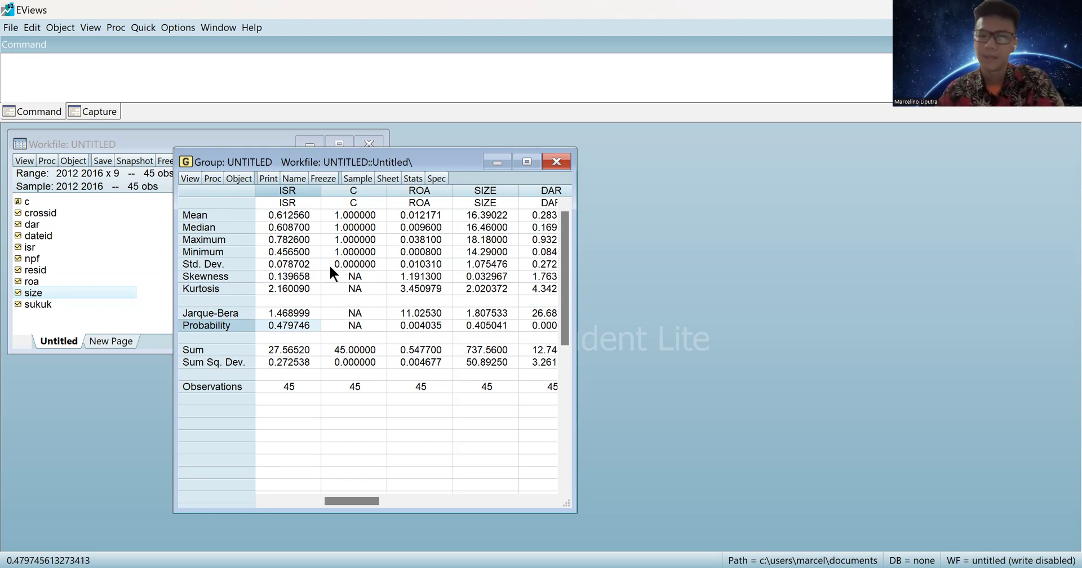
{"action": "left_click", "coordinate": [559, 162]}
{"action": "left_click", "coordinate": [644, 269]}
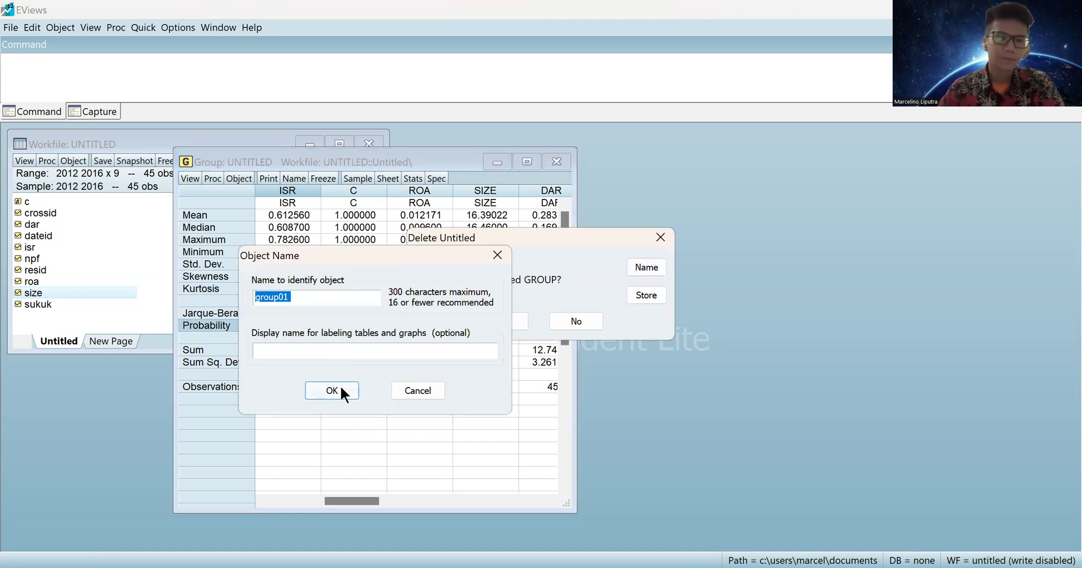
Confirm group01 as the name of the descriptive-statistics group.
{"action": "left_click", "coordinate": [338, 383]}
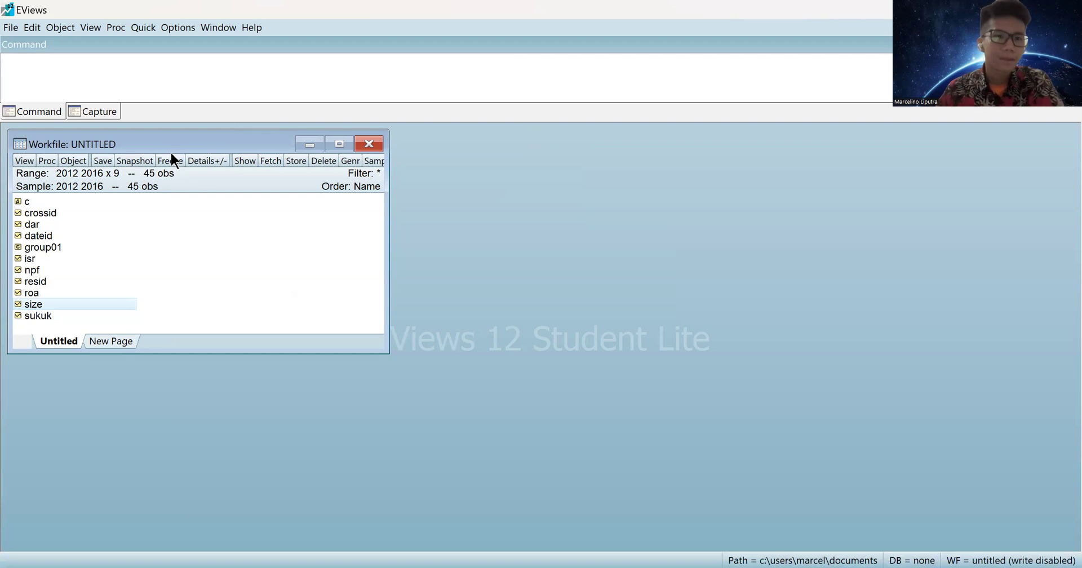
Estimate the equation 'isr c roa size dar npf sukuk' by panel least squares via Quick > Estimate Equation.
{"action": "left_click", "coordinate": [143, 28]}
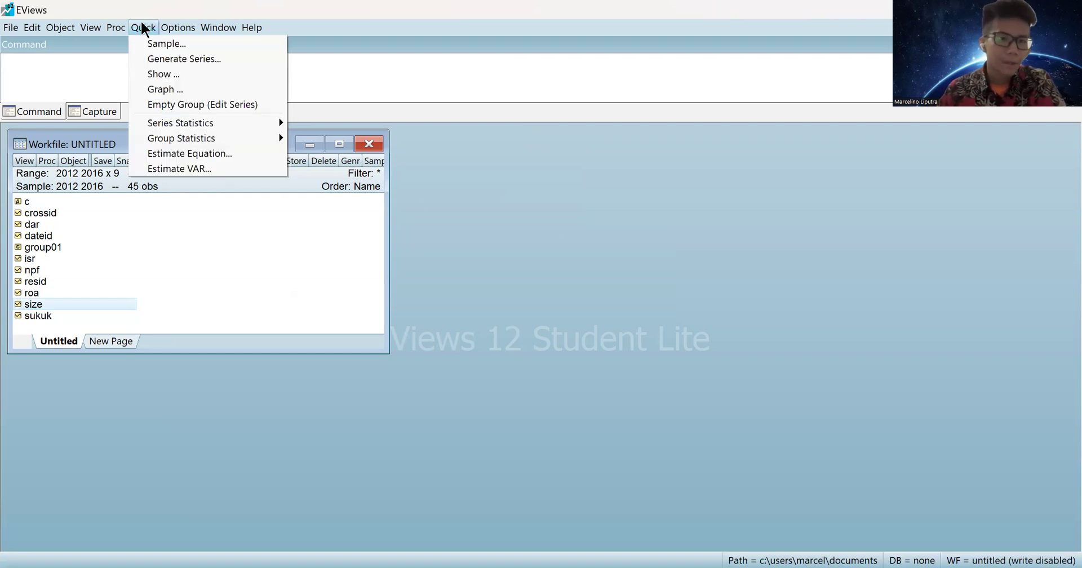
{"action": "mouse_move", "coordinate": [178, 27]}
{"action": "mouse_move", "coordinate": [143, 28]}
{"action": "left_click", "coordinate": [171, 152]}
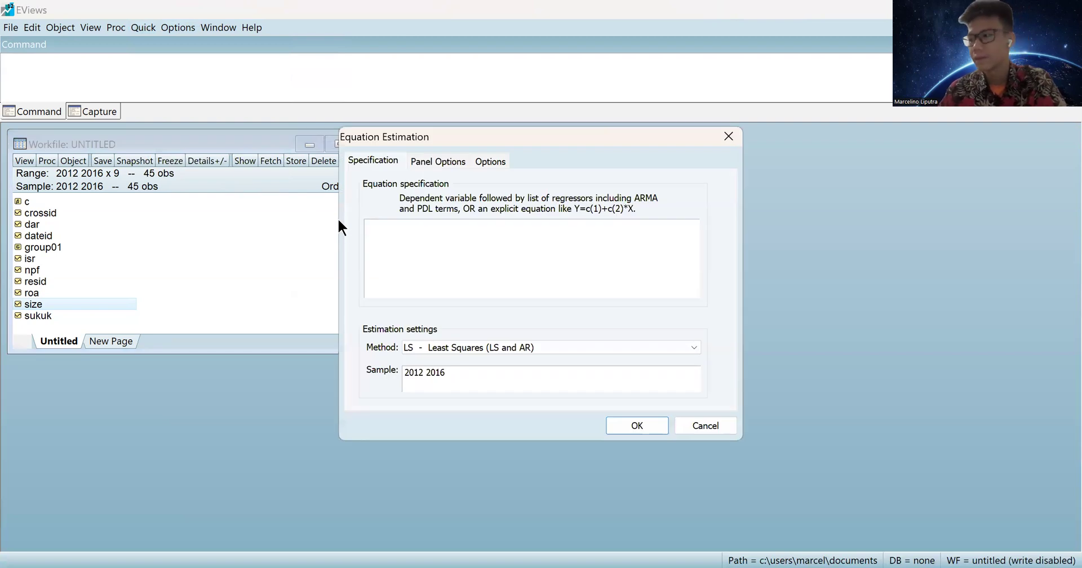
{"action": "type", "text": "isr"}
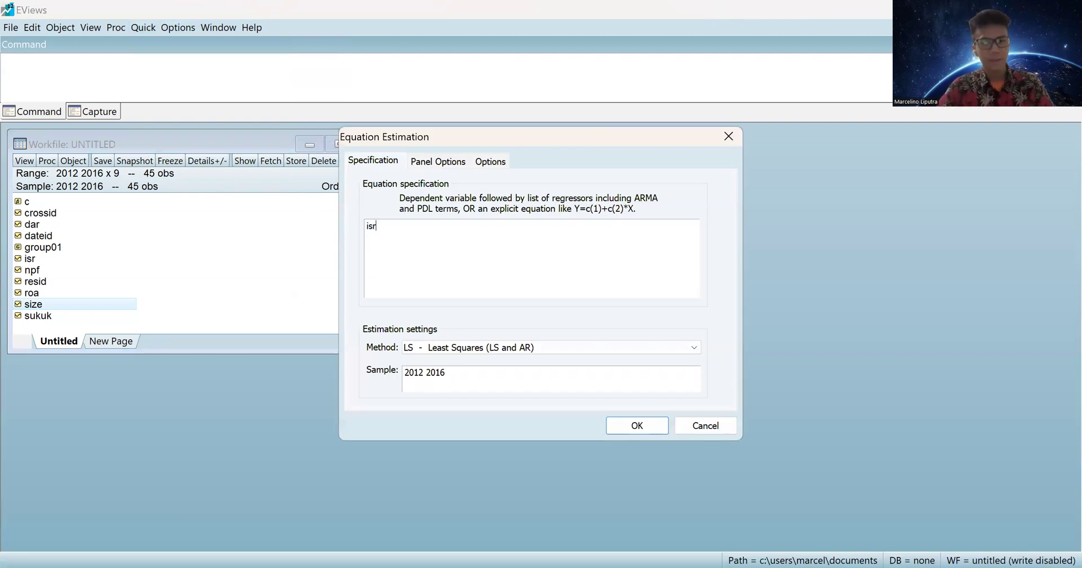
{"action": "type", "text": " c roa size dar "}
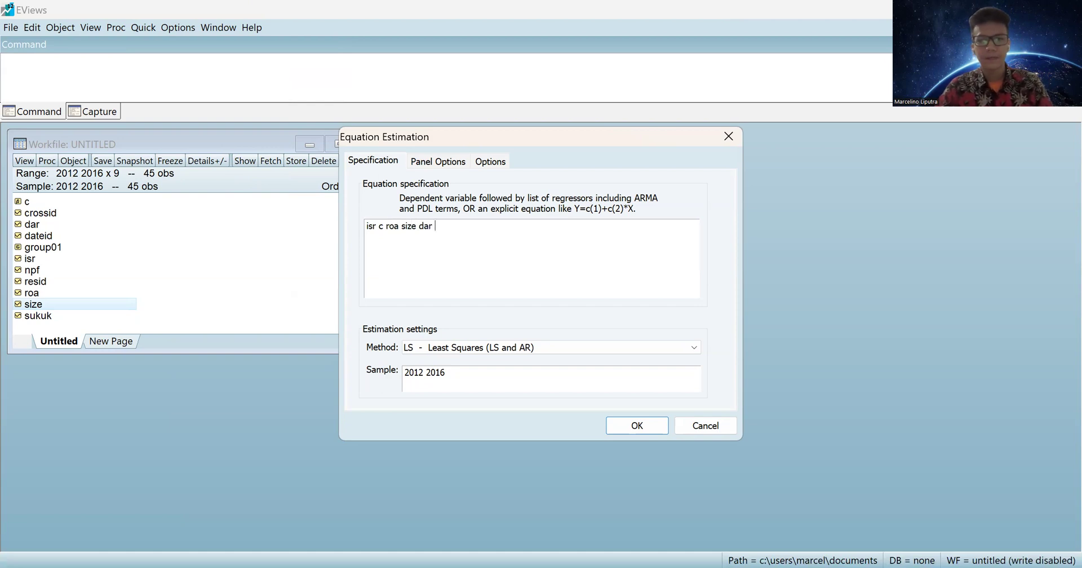
{"action": "type", "text": "npf sukuk"}
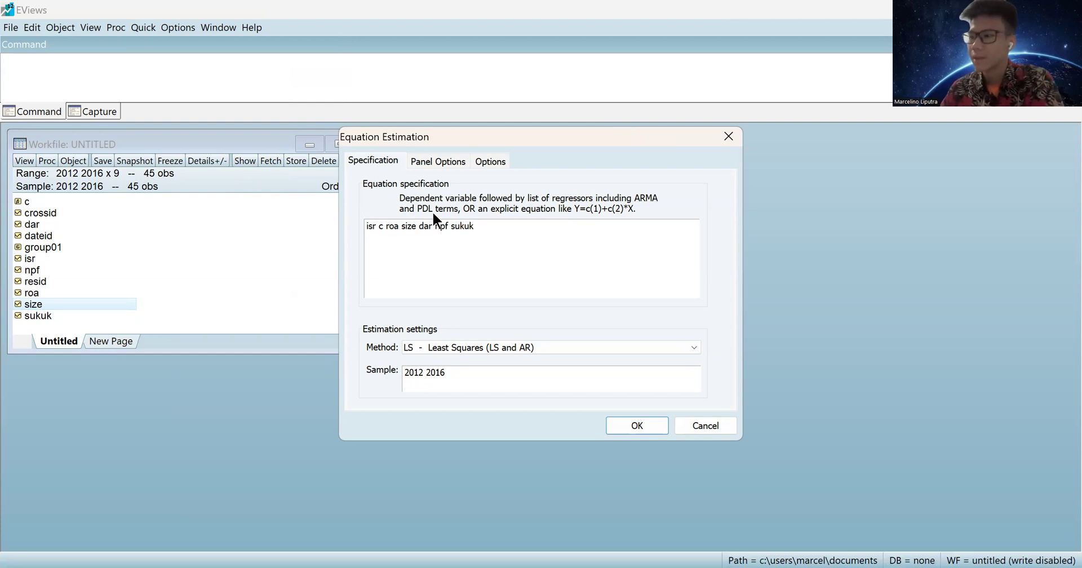
{"action": "left_click", "coordinate": [446, 156]}
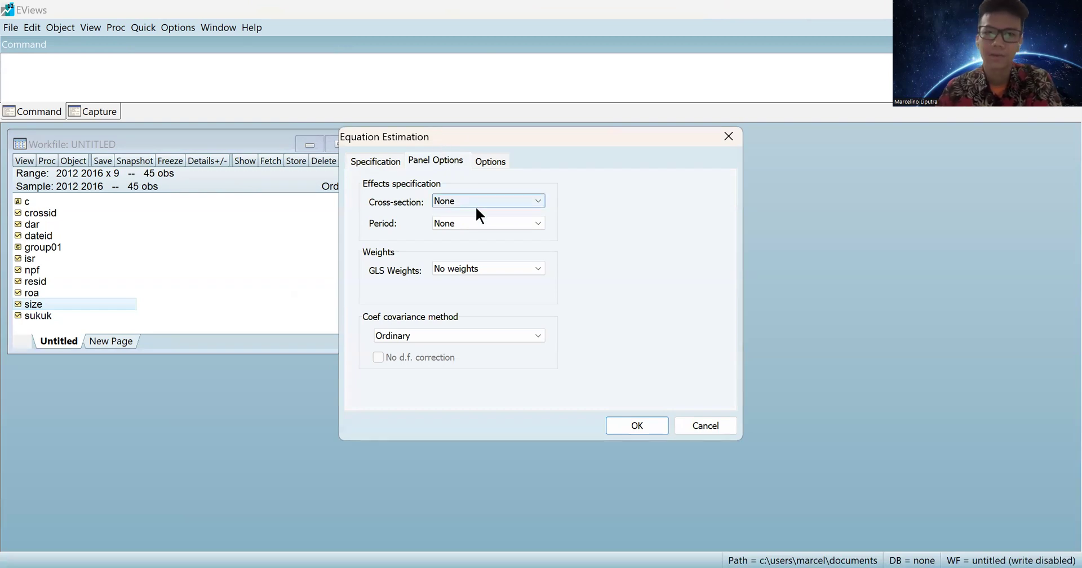
{"action": "left_click", "coordinate": [635, 424]}
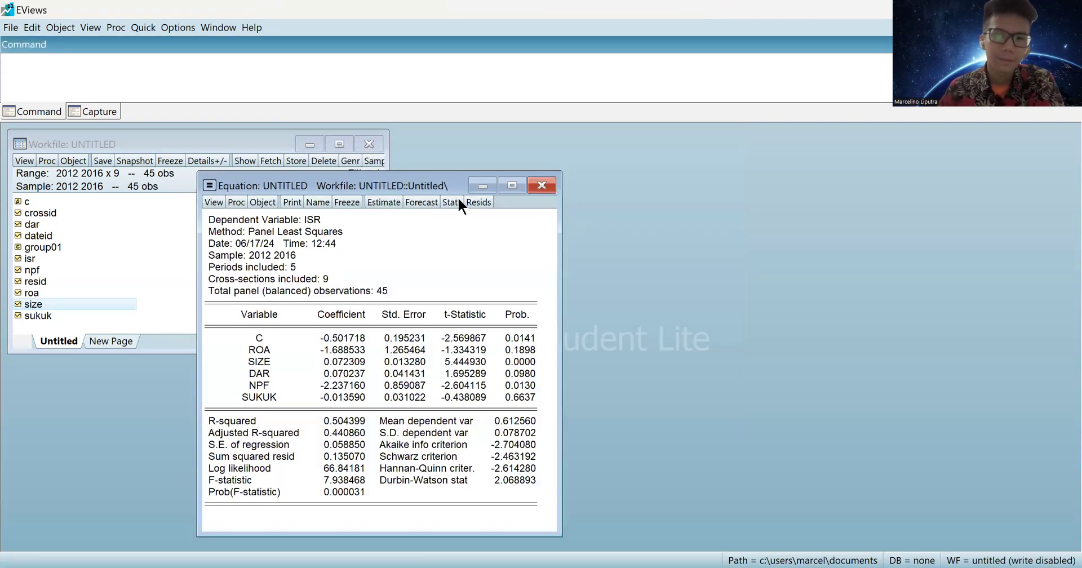
Name the regression eq01 so it is stored in the workfile.
{"action": "left_click", "coordinate": [477, 170]}
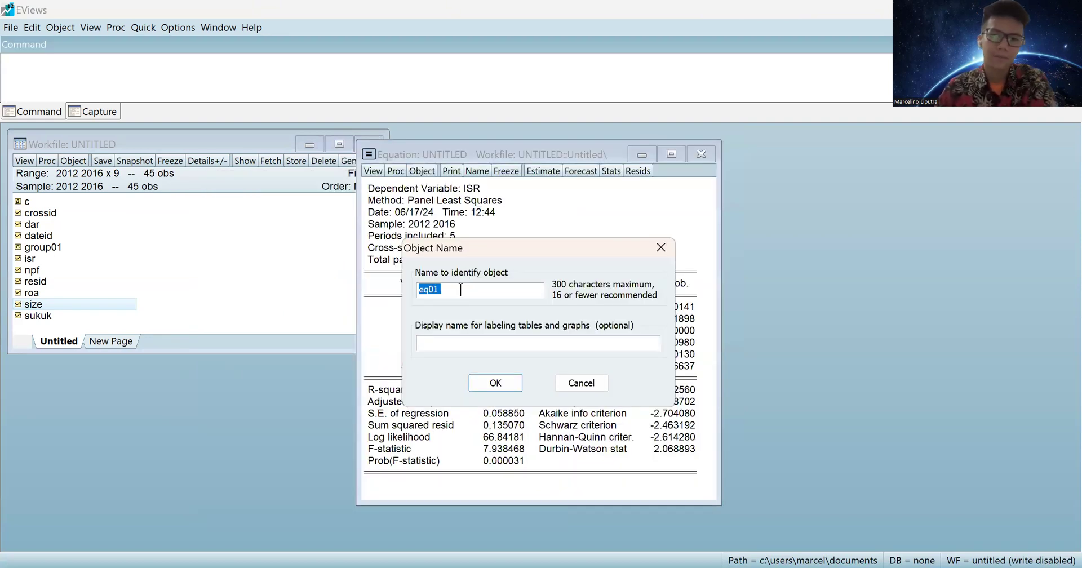
{"action": "left_click", "coordinate": [498, 377]}
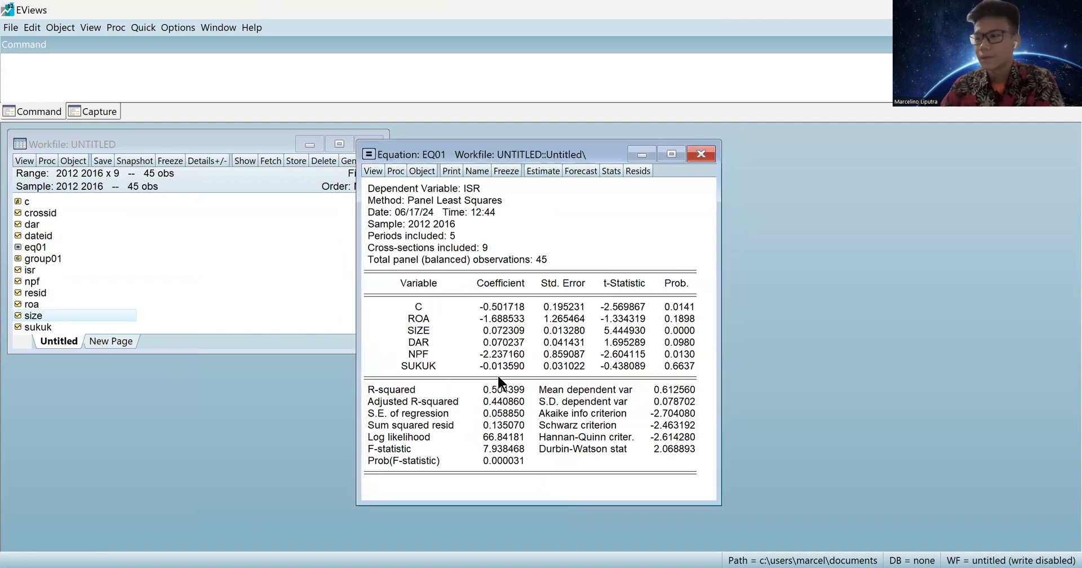
Reopen eq01 and re-estimate it with Fixed cross-section effects.
{"action": "left_click", "coordinate": [702, 157]}
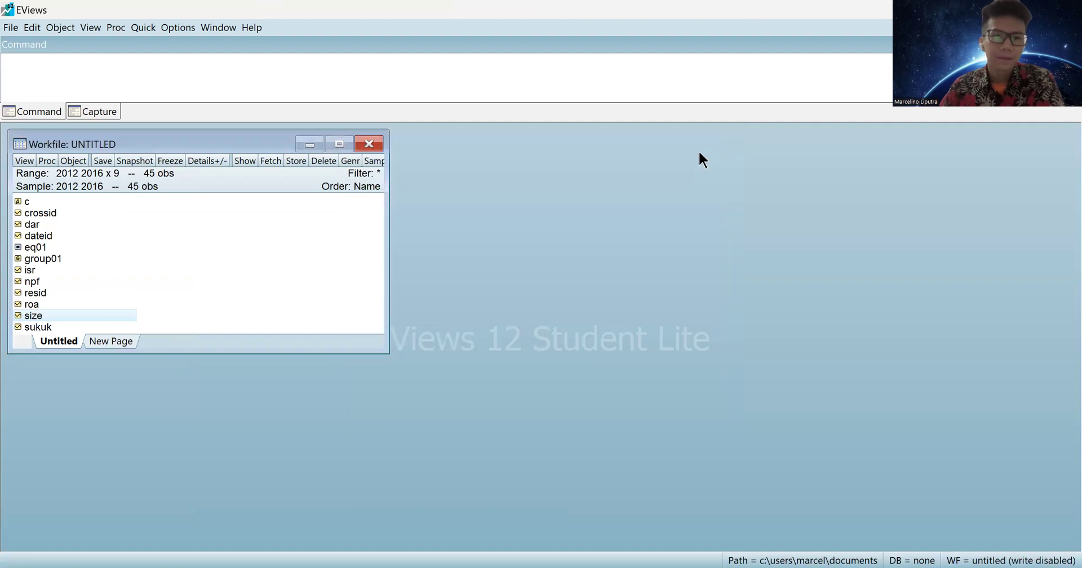
{"action": "double_click", "coordinate": [39, 246]}
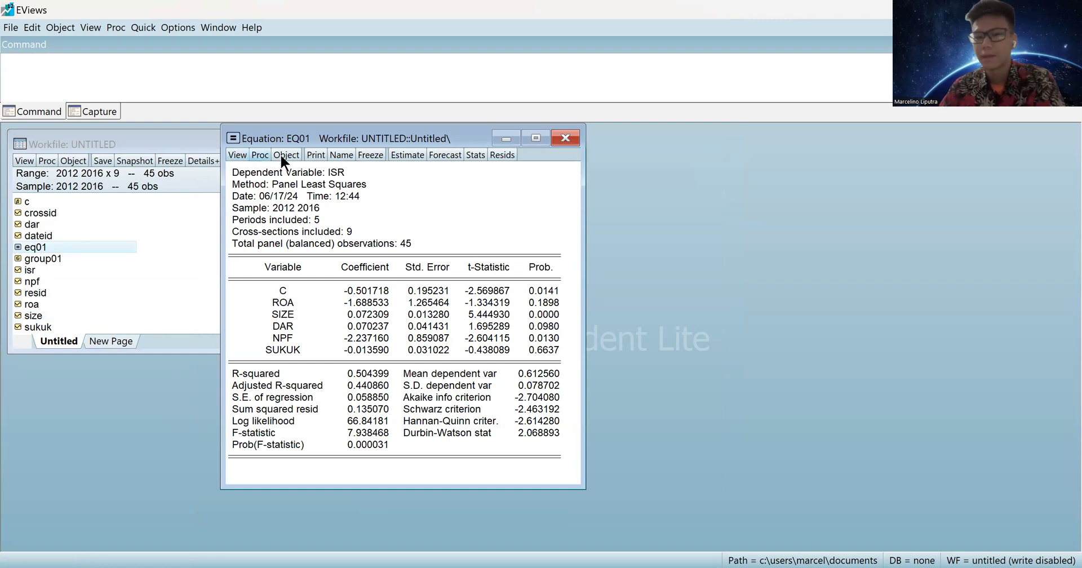
{"action": "left_click", "coordinate": [407, 156]}
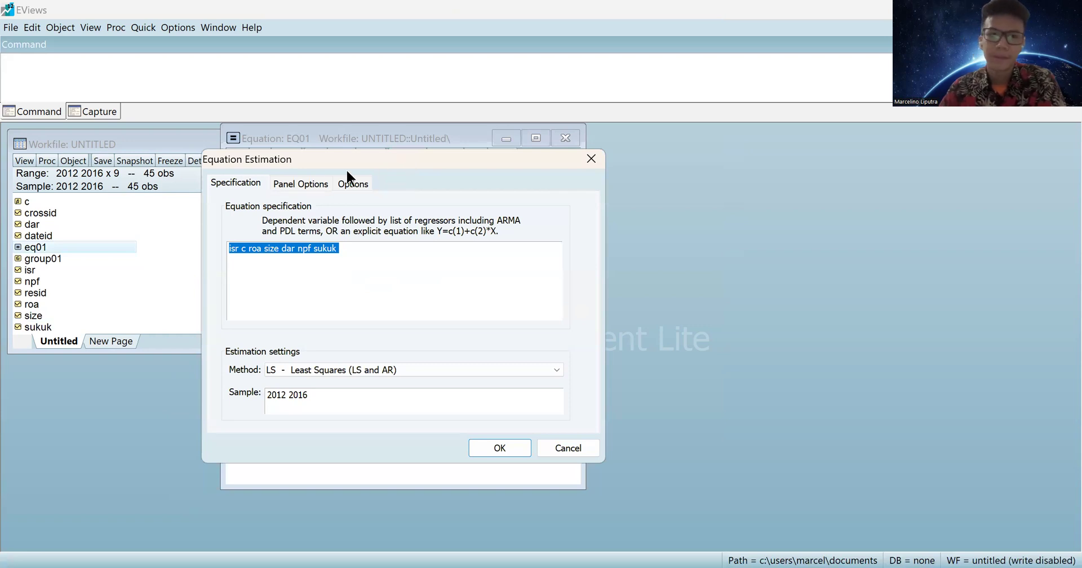
{"action": "left_click", "coordinate": [305, 179]}
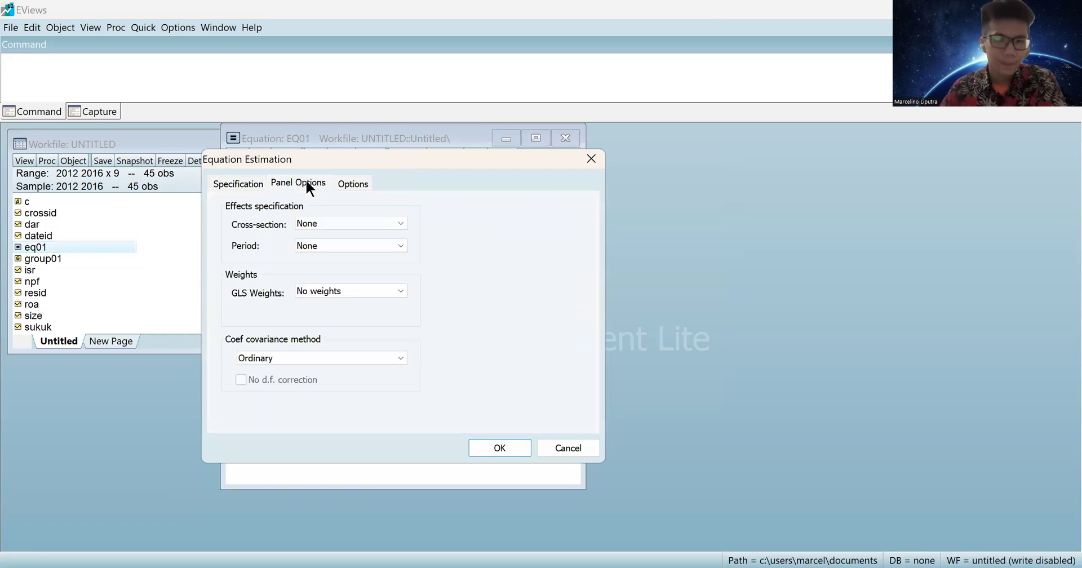
{"action": "left_click", "coordinate": [353, 225]}
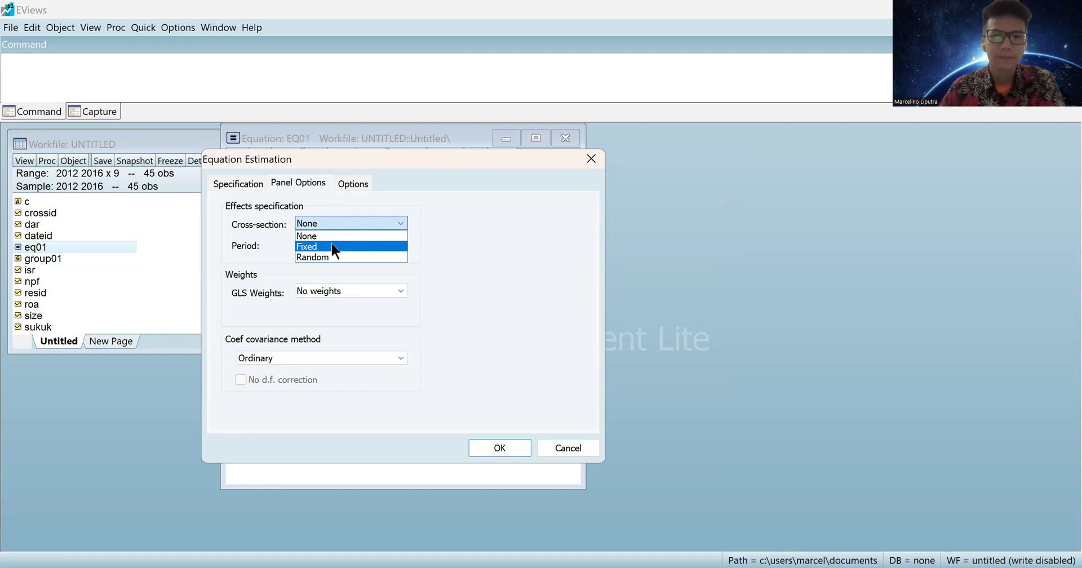
{"action": "left_click", "coordinate": [333, 246]}
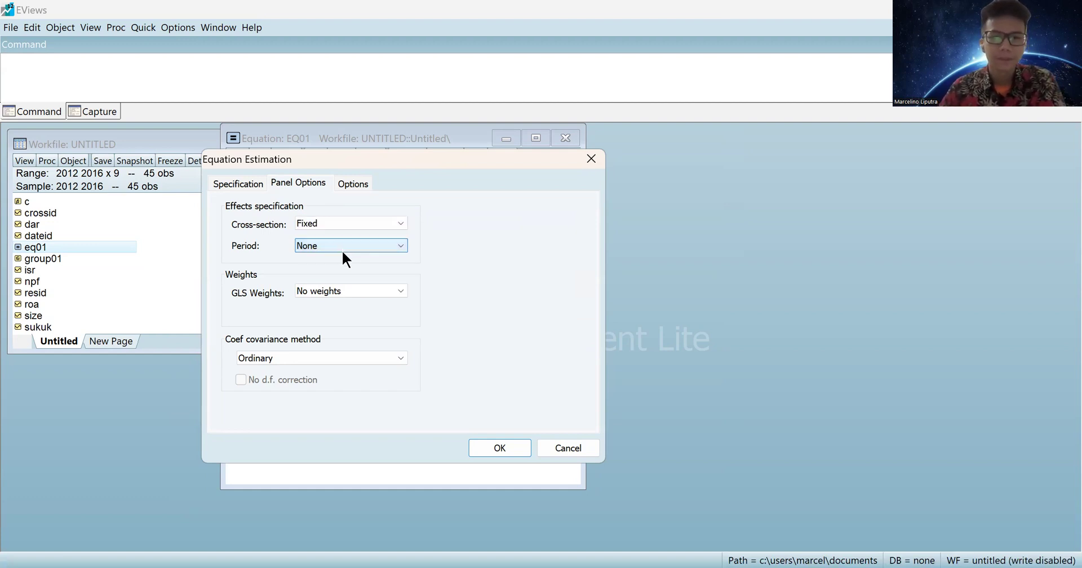
{"action": "left_click", "coordinate": [491, 446]}
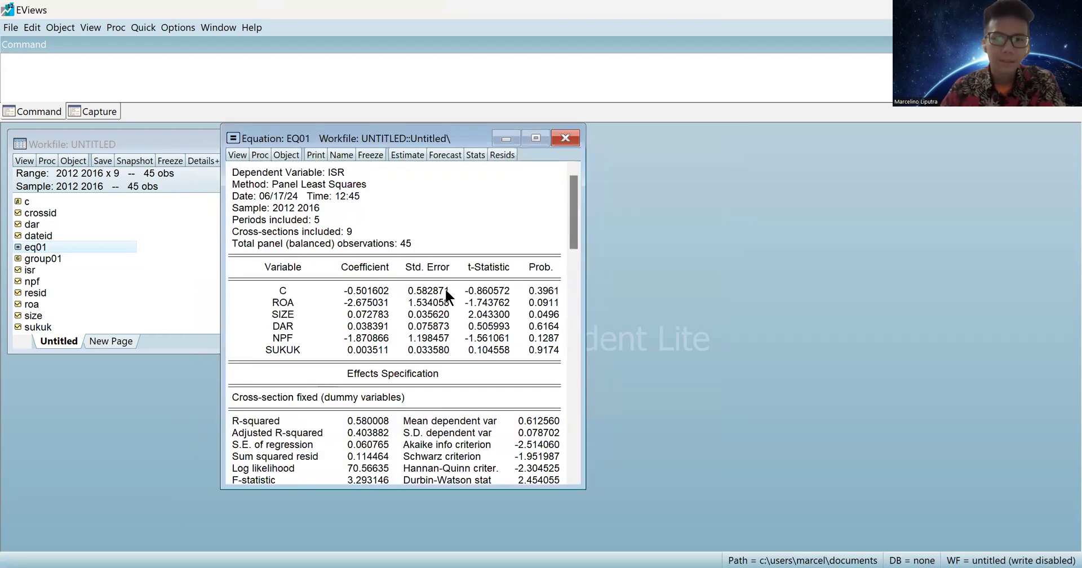
Review the fixed-effects output (R-squared 0.580008), then close the EQ01 window.
{"action": "scroll", "coordinate": [445, 276], "scroll_direction": "down", "scroll_amount": 1}
{"action": "scroll", "coordinate": [445, 276], "scroll_direction": "up", "scroll_amount": 1}
{"action": "scroll", "coordinate": [444, 275], "scroll_direction": "down", "scroll_amount": 1}
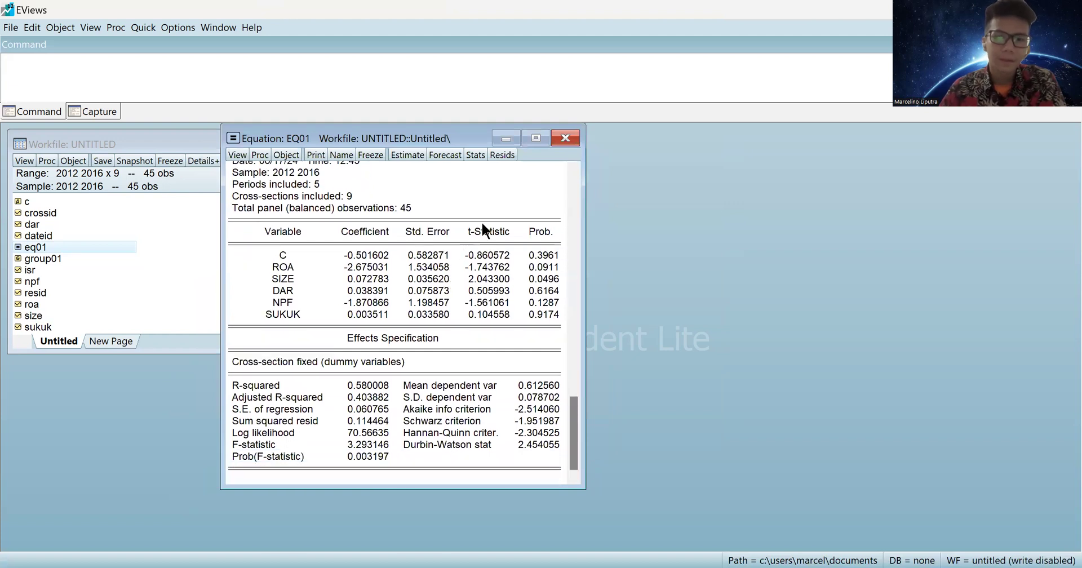
{"action": "left_click", "coordinate": [565, 139]}
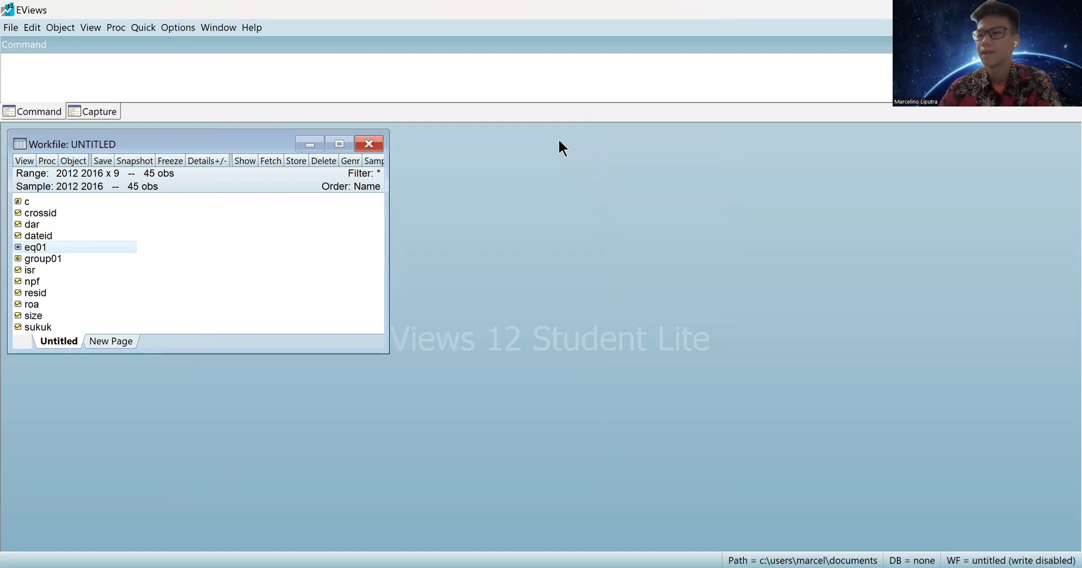
Re-estimate eq01 with Random cross-section effects, review the Panel EGLS output, and close it.
{"action": "double_click", "coordinate": [47, 246]}
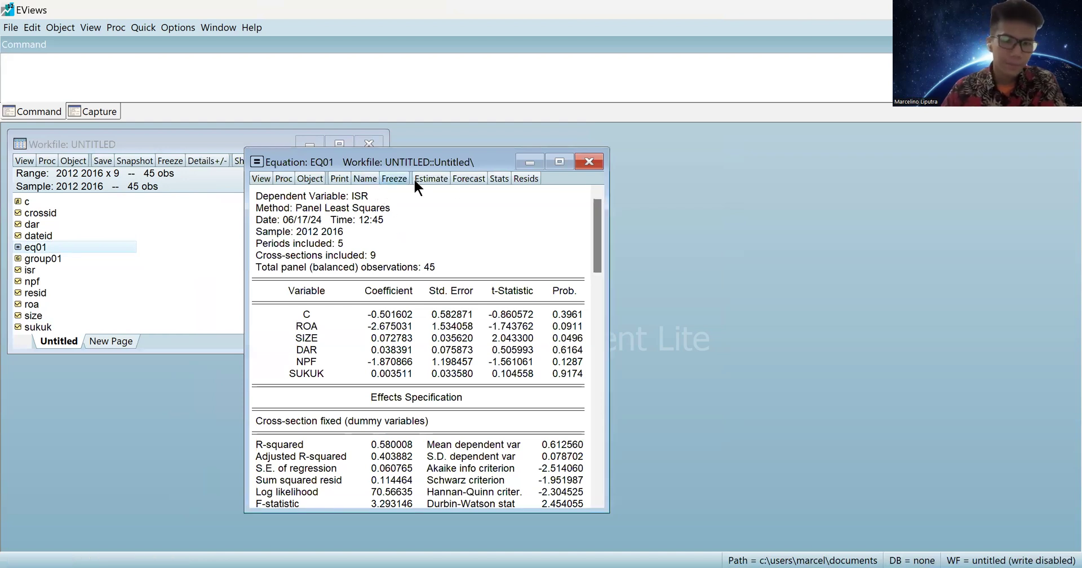
{"action": "left_click", "coordinate": [431, 178]}
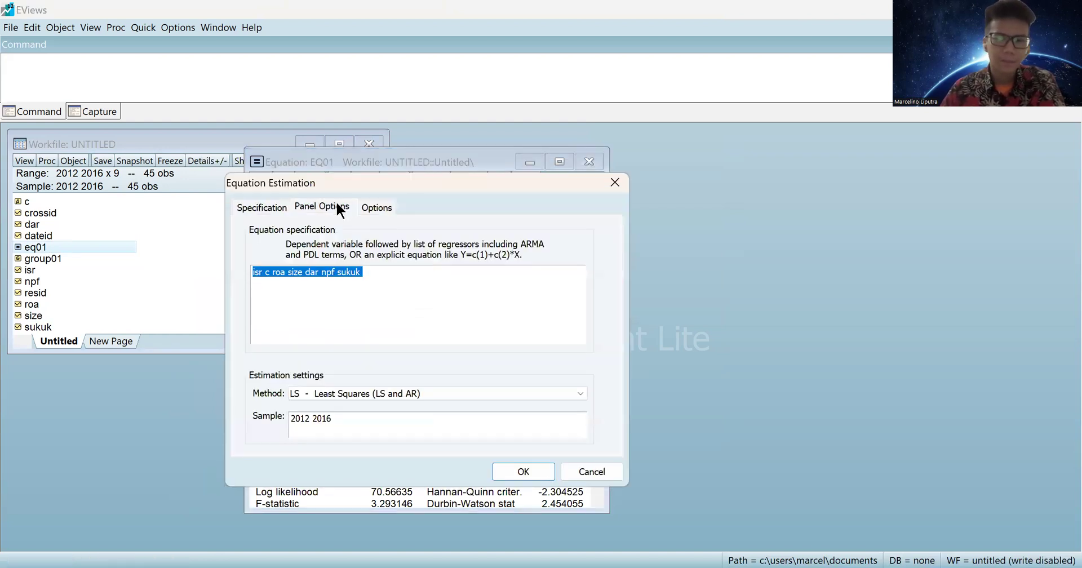
{"action": "left_click", "coordinate": [330, 206]}
{"action": "left_click", "coordinate": [380, 248]}
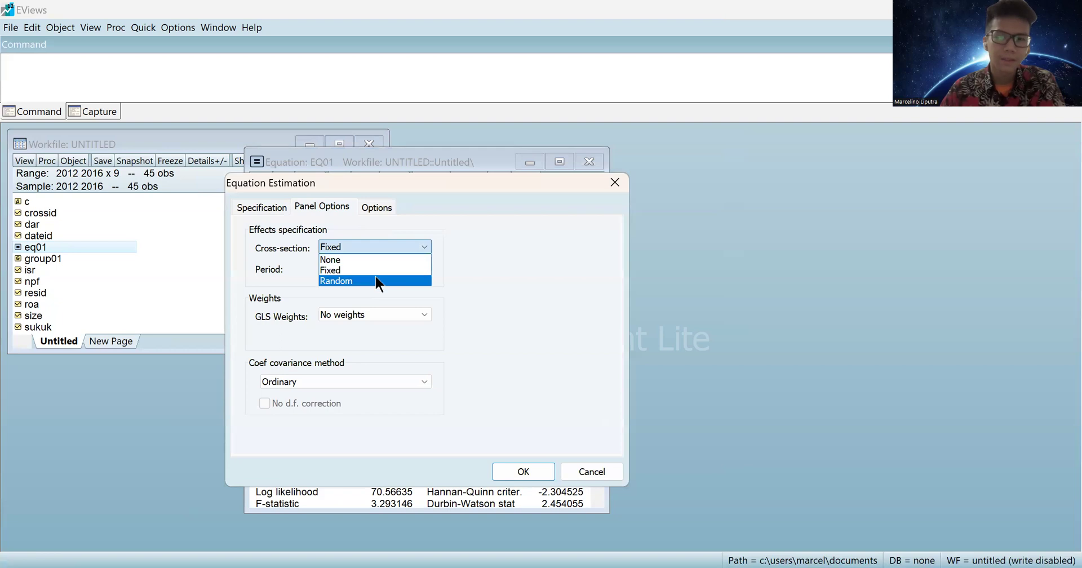
{"action": "left_click", "coordinate": [376, 280]}
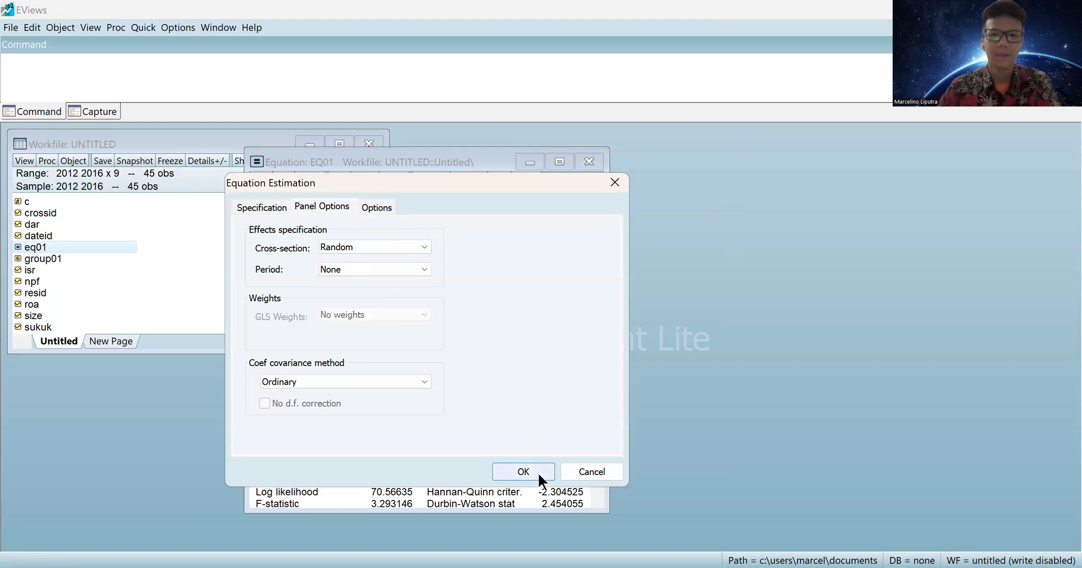
{"action": "key", "text": "Return"}
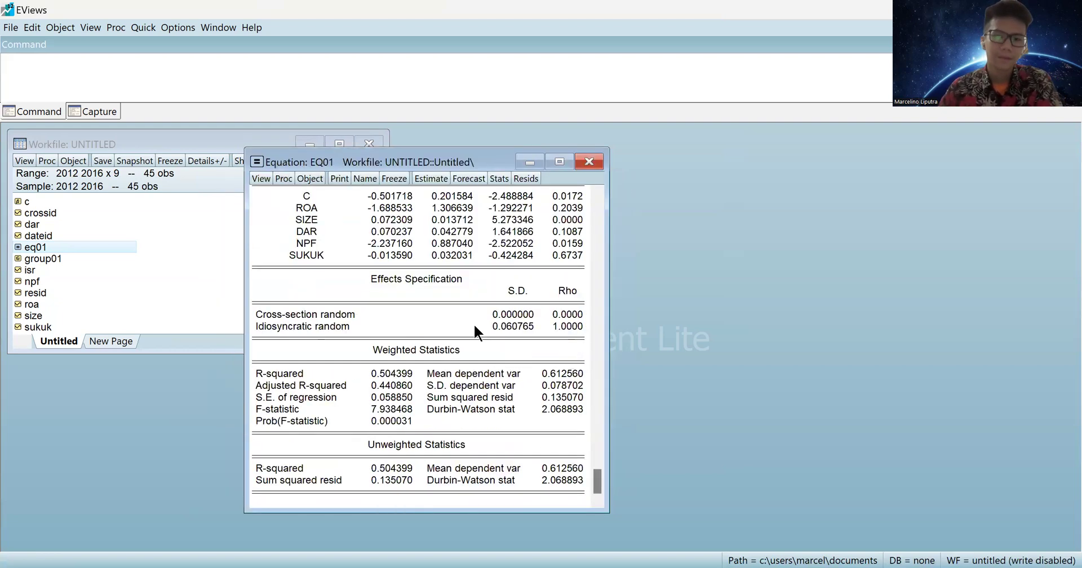
{"action": "scroll", "coordinate": [474, 327], "scroll_direction": "up", "scroll_amount": 4}
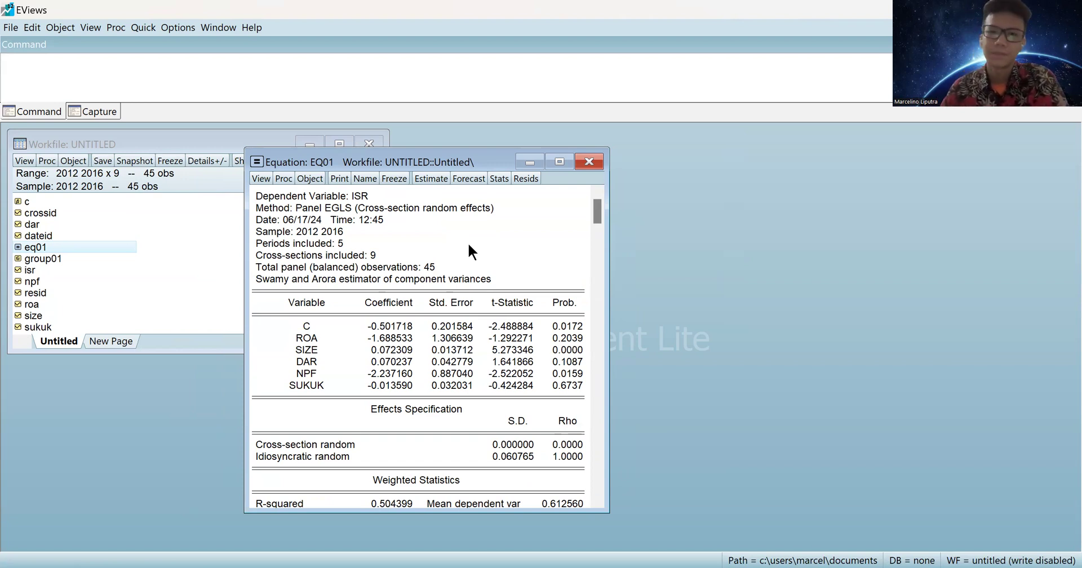
{"action": "left_click", "coordinate": [589, 162]}
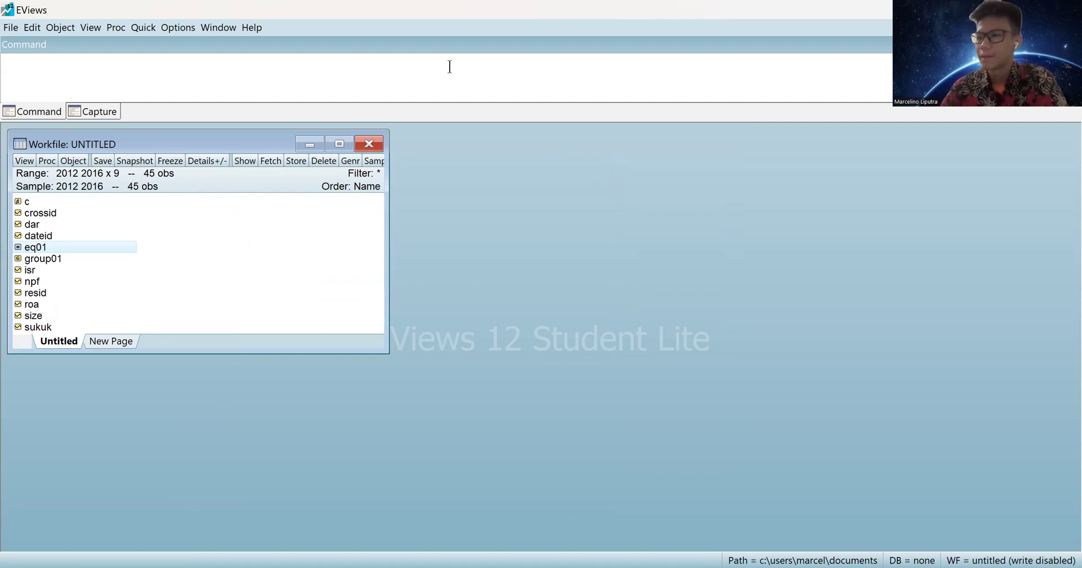
Reopen eq01 and re-estimate it with Fixed cross-section effects again.
{"action": "double_click", "coordinate": [46, 248]}
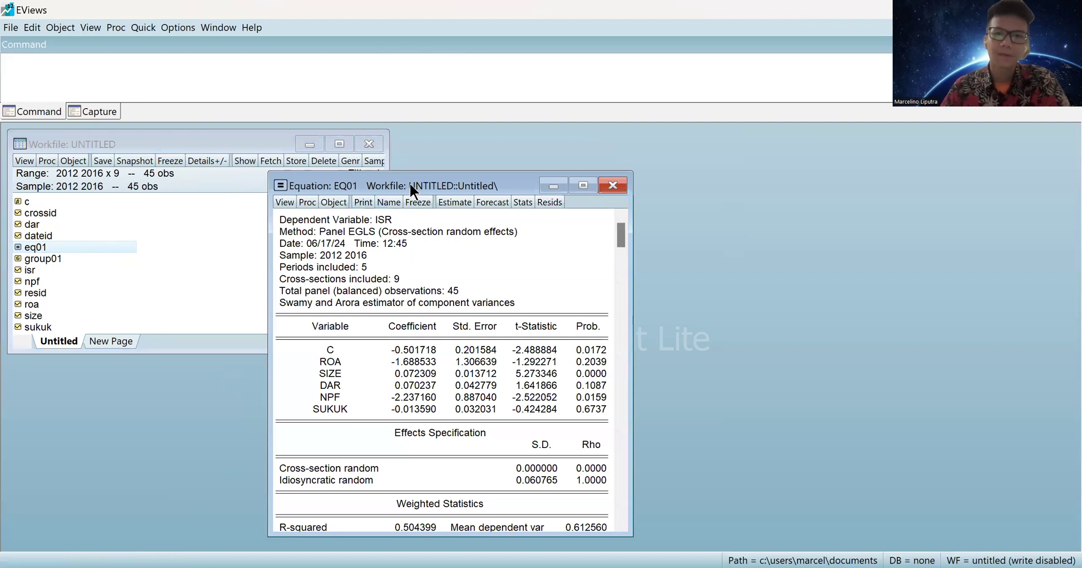
{"action": "left_click_drag", "start_coordinate": [410, 186], "coordinate": [531, 144]}
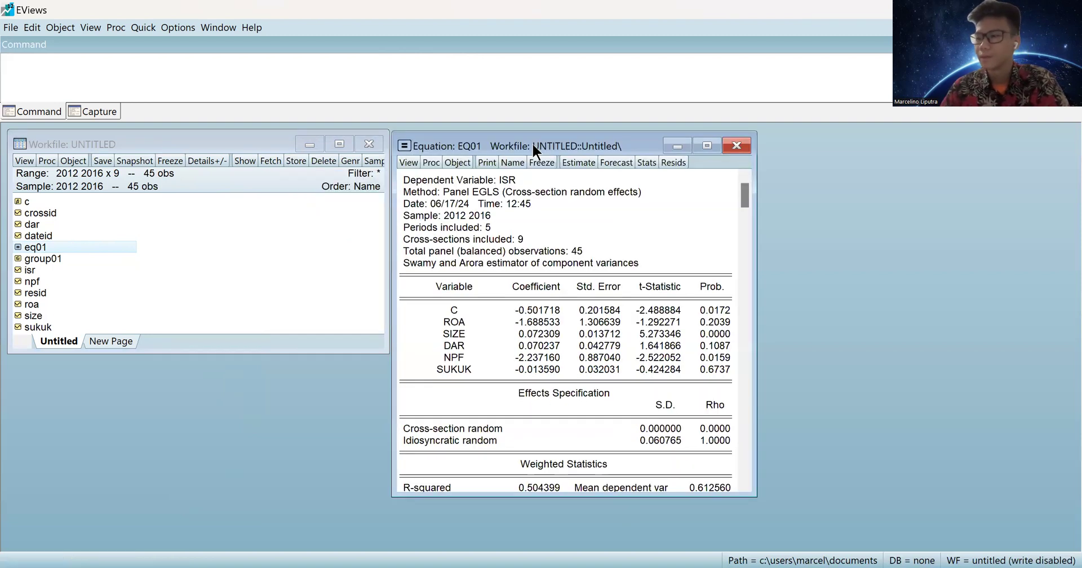
{"action": "left_click", "coordinate": [571, 158]}
{"action": "left_click", "coordinate": [486, 191]}
{"action": "left_click", "coordinate": [498, 231]}
{"action": "left_click", "coordinate": [503, 251]}
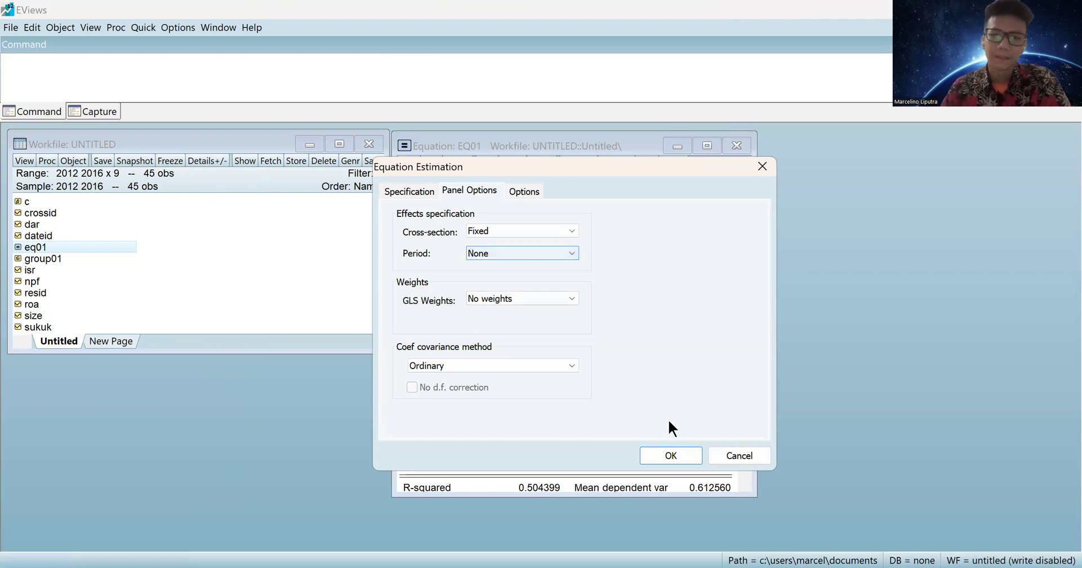
{"action": "left_click", "coordinate": [665, 450]}
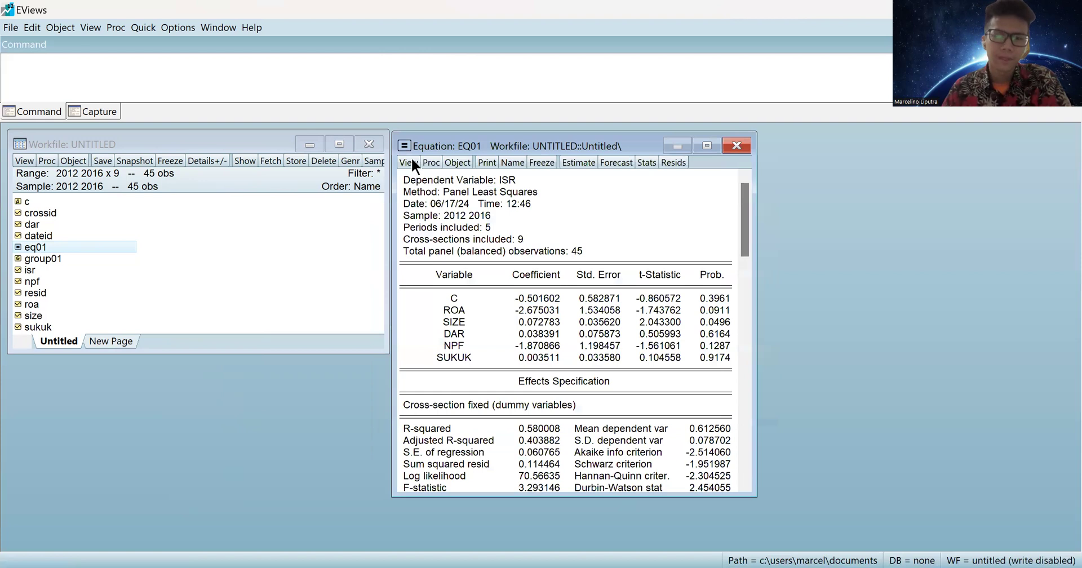
Bring up the View menu's Fixed/Random Effects Testing options for eq01.
{"action": "left_click", "coordinate": [409, 162]}
{"action": "mouse_move", "coordinate": [476, 221]}
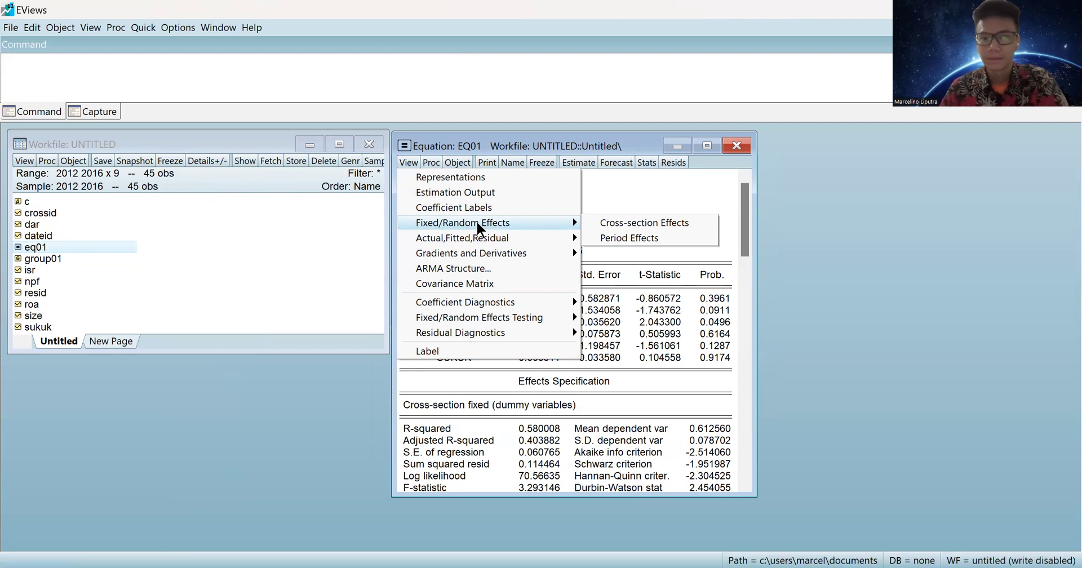
{"action": "mouse_move", "coordinate": [500, 318]}
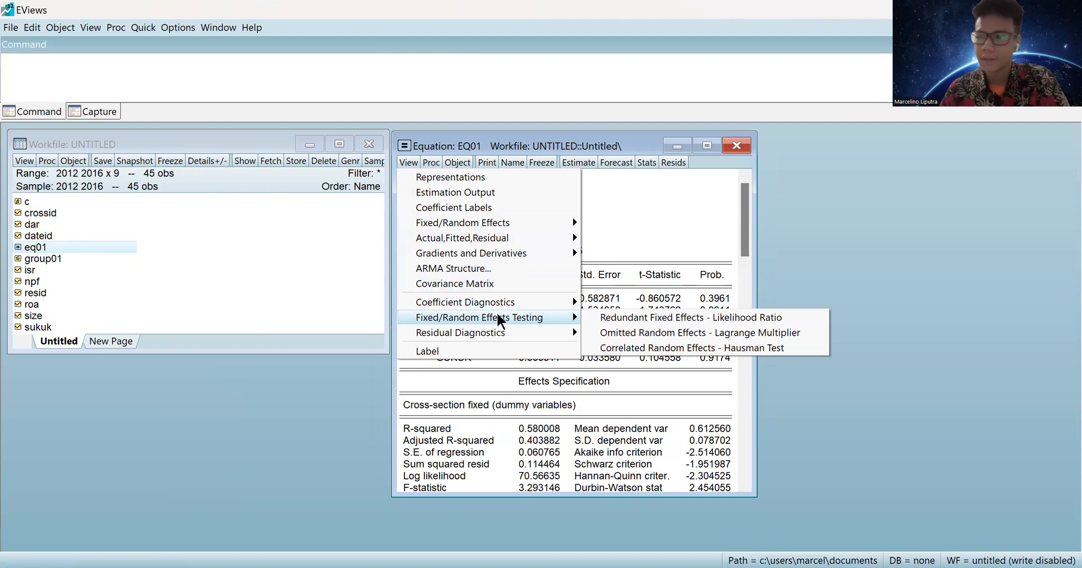
Run the Redundant Fixed Effects likelihood ratio test, check probabilities 0.6909 and 0.4890, then close it.
{"action": "left_click", "coordinate": [670, 317]}
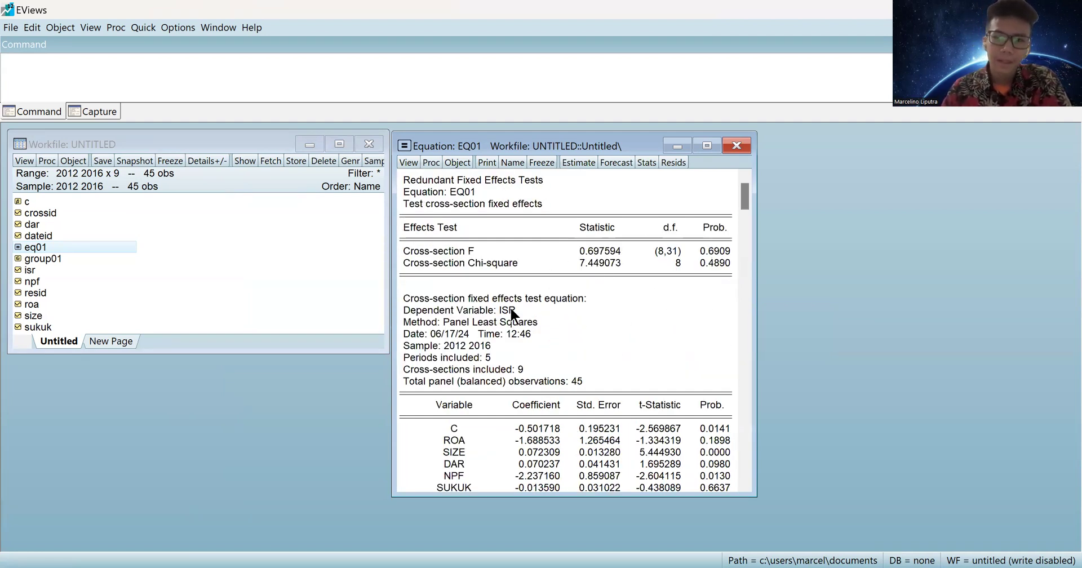
{"action": "left_click_drag", "start_coordinate": [401, 249], "coordinate": [513, 263]}
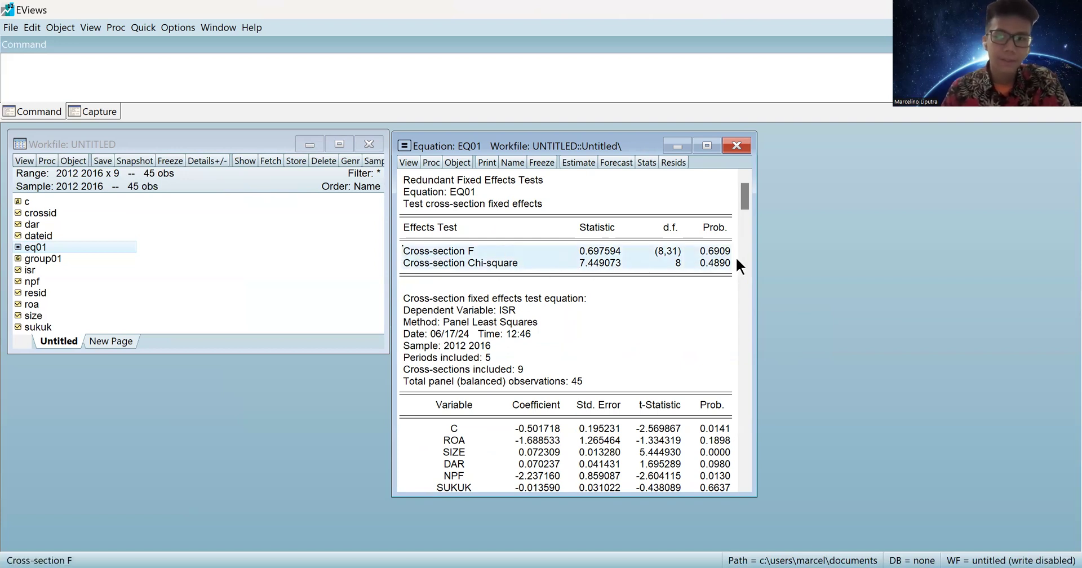
{"action": "left_click", "coordinate": [719, 263]}
{"action": "left_click", "coordinate": [713, 246]}
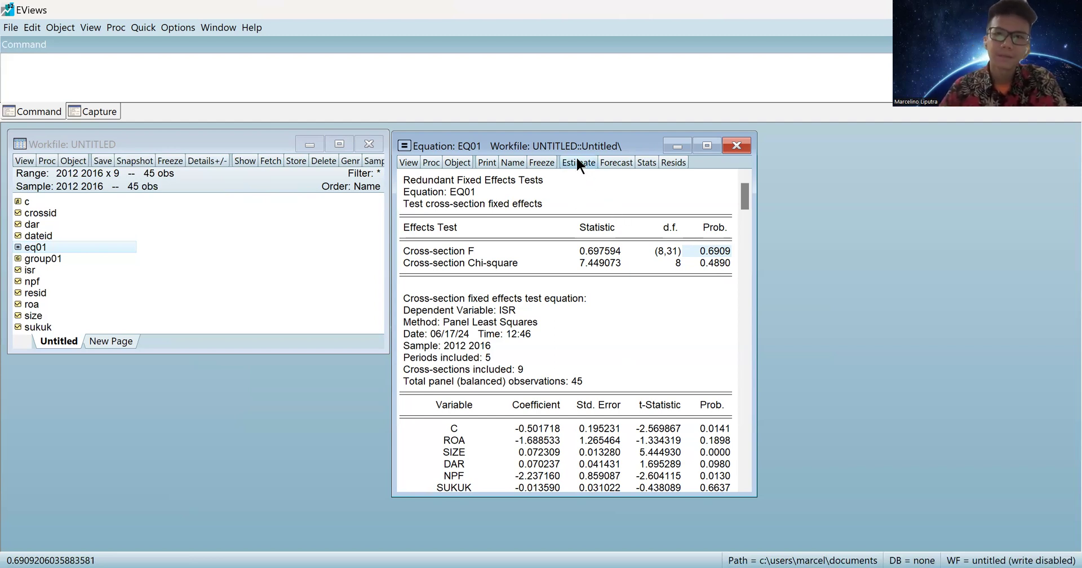
{"action": "left_click", "coordinate": [736, 147]}
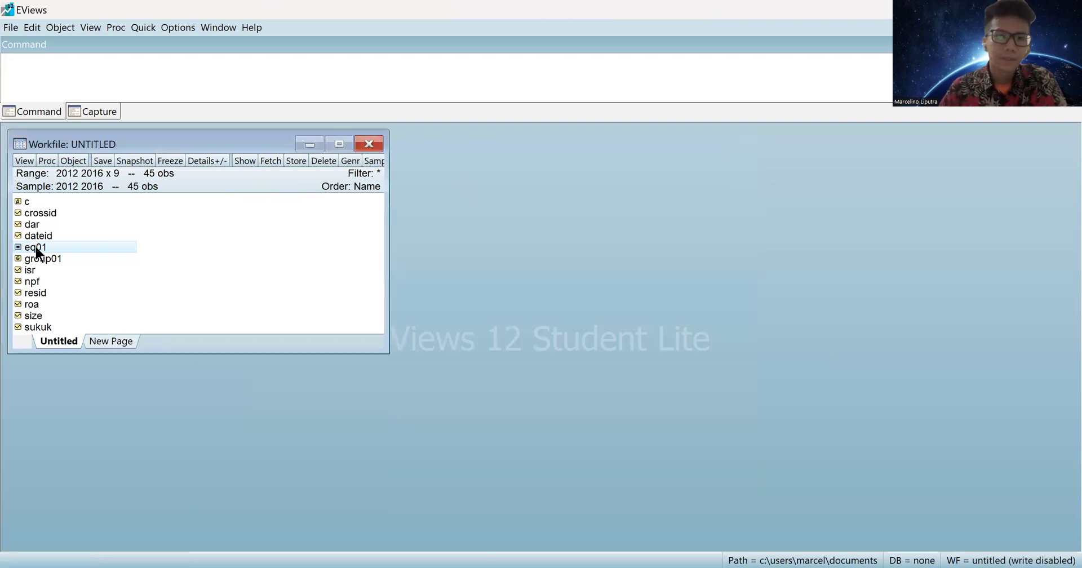
Reopen eq01 and re-estimate it with Random cross-section effects.
{"action": "double_click", "coordinate": [36, 248]}
{"action": "left_click", "coordinate": [466, 158]}
{"action": "left_click", "coordinate": [369, 183]}
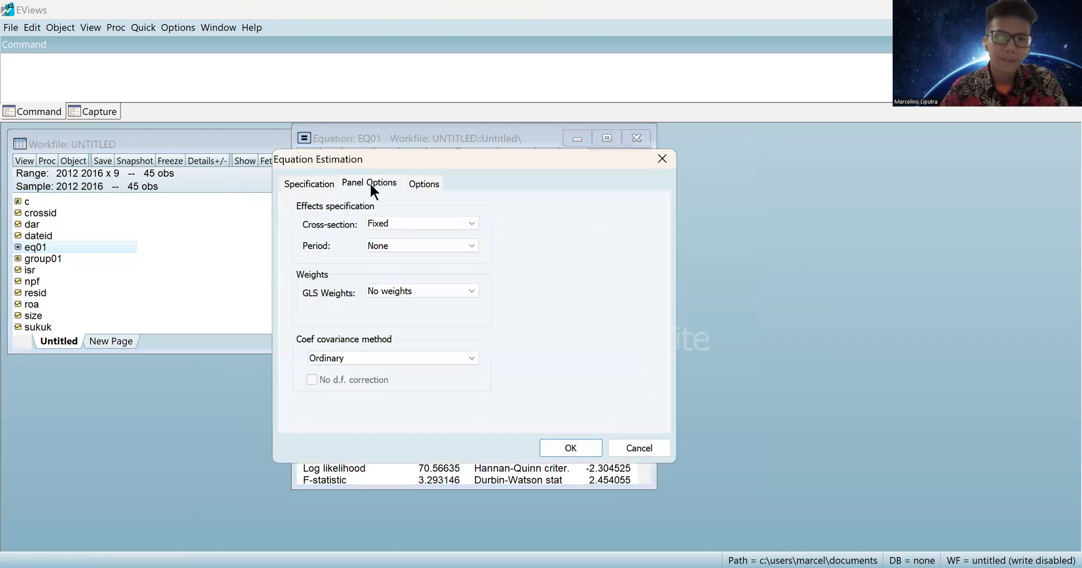
{"action": "left_click", "coordinate": [420, 220]}
{"action": "left_click", "coordinate": [420, 255]}
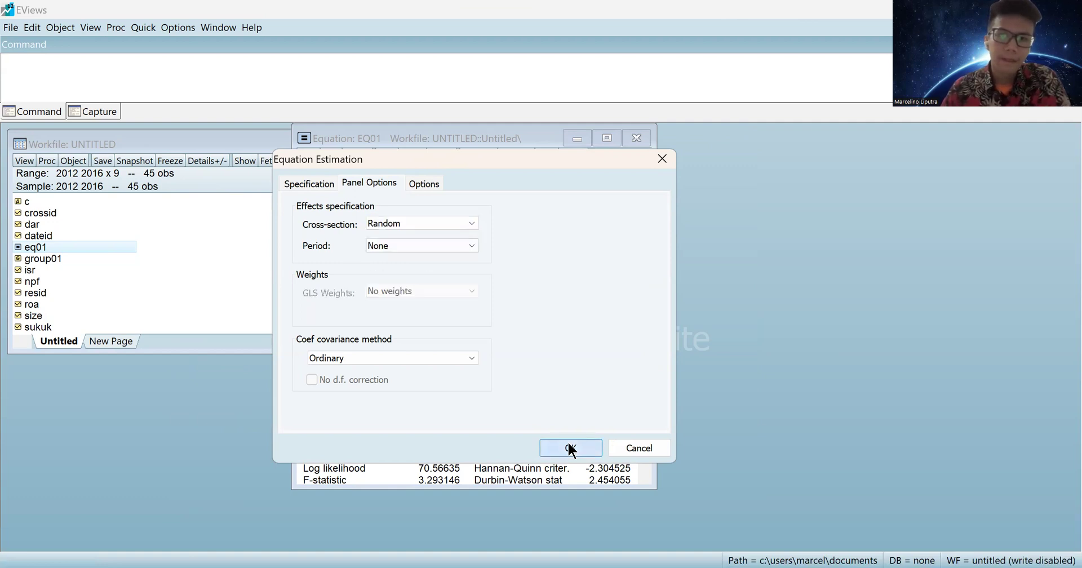
{"action": "left_click", "coordinate": [572, 448]}
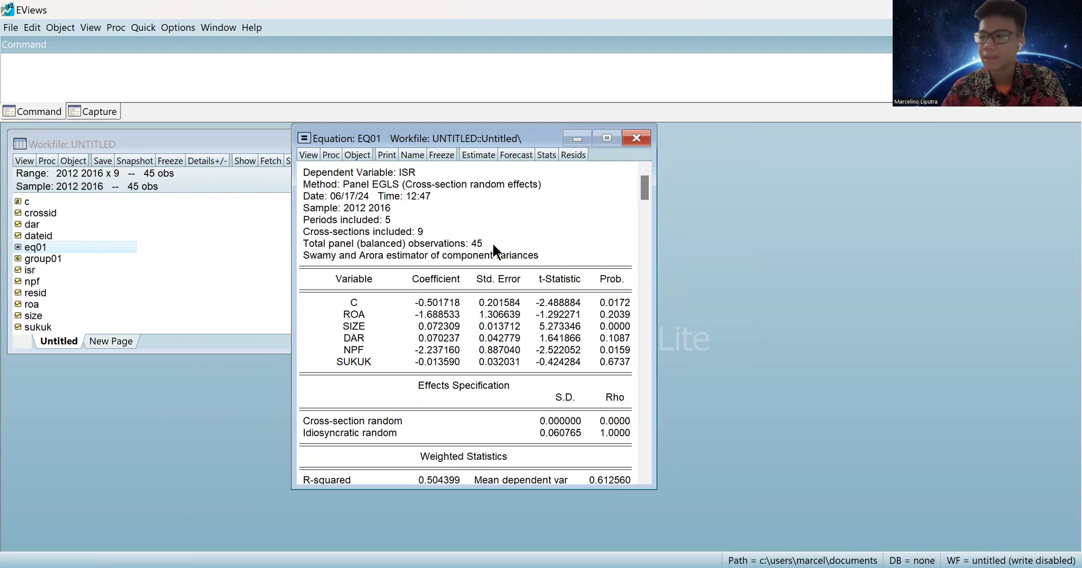
Run the Correlated Random Effects - Hausman Test on eq01.
{"action": "left_click", "coordinate": [309, 155]}
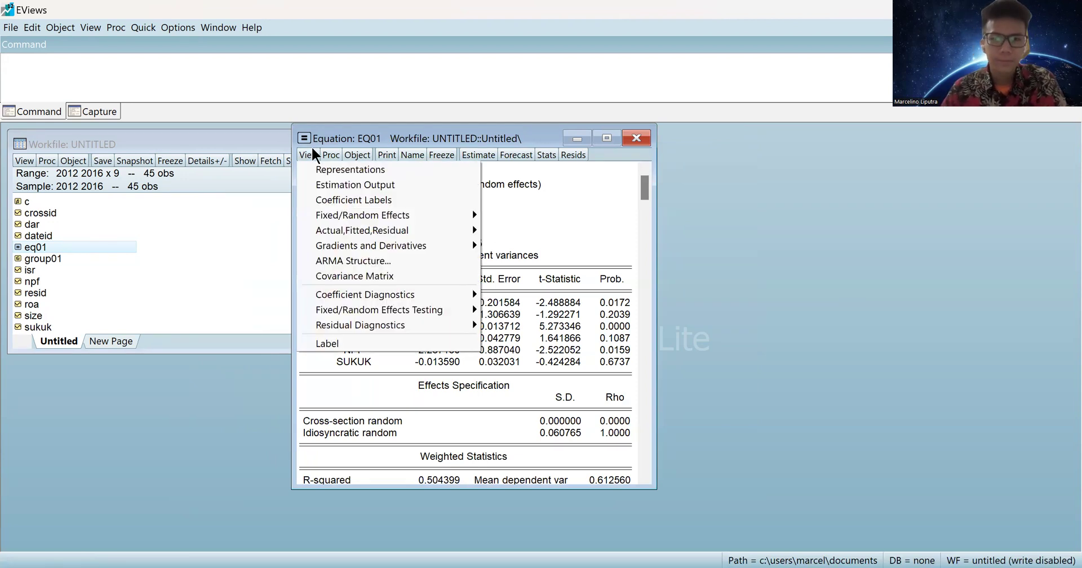
{"action": "mouse_move", "coordinate": [413, 311]}
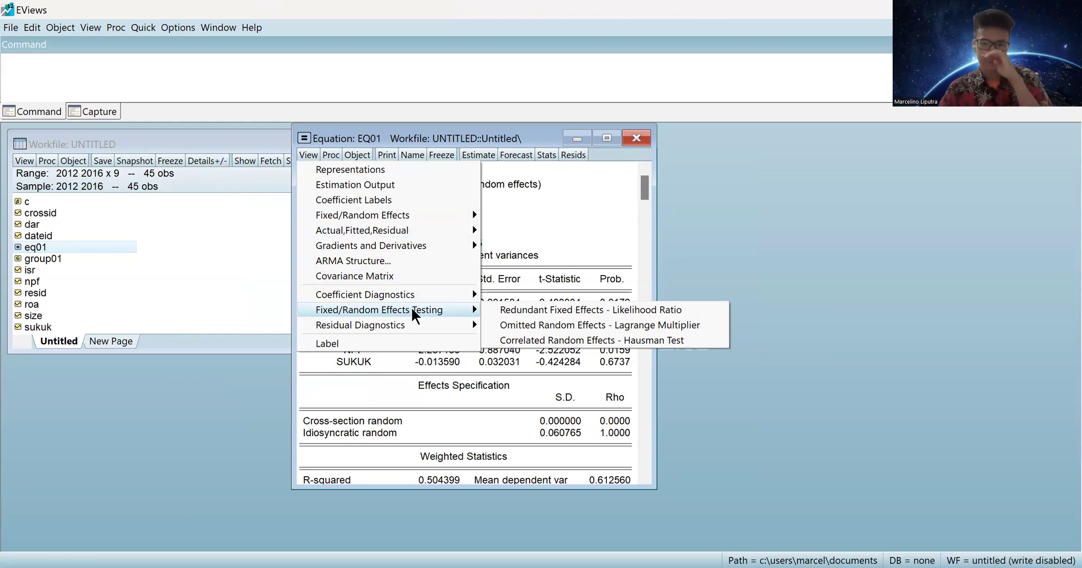
{"action": "left_click", "coordinate": [652, 340]}
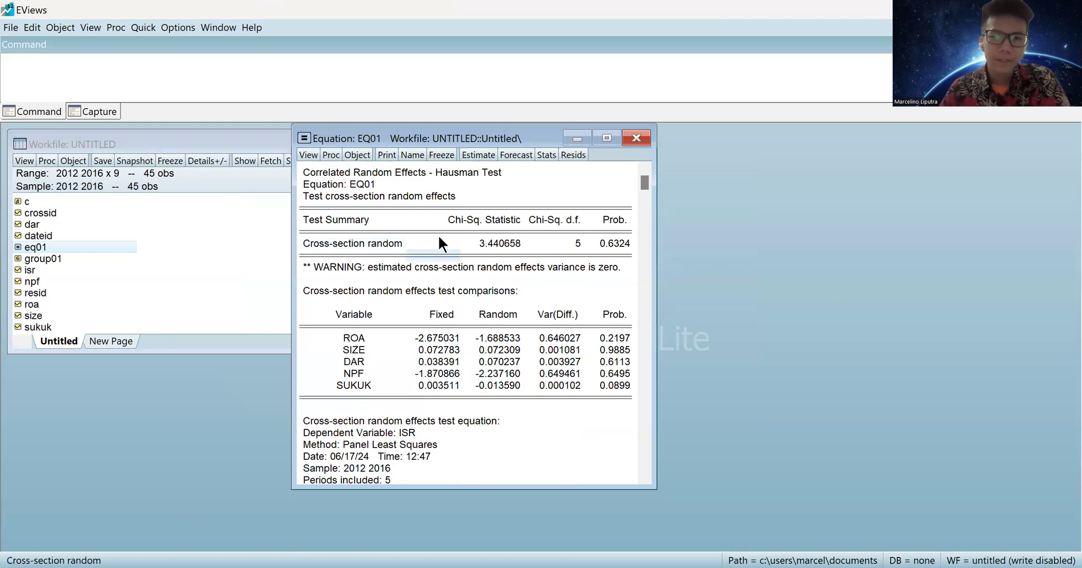
Check the Hausman test probability 0.6324, then close the EQ01 window.
{"action": "left_click", "coordinate": [614, 242]}
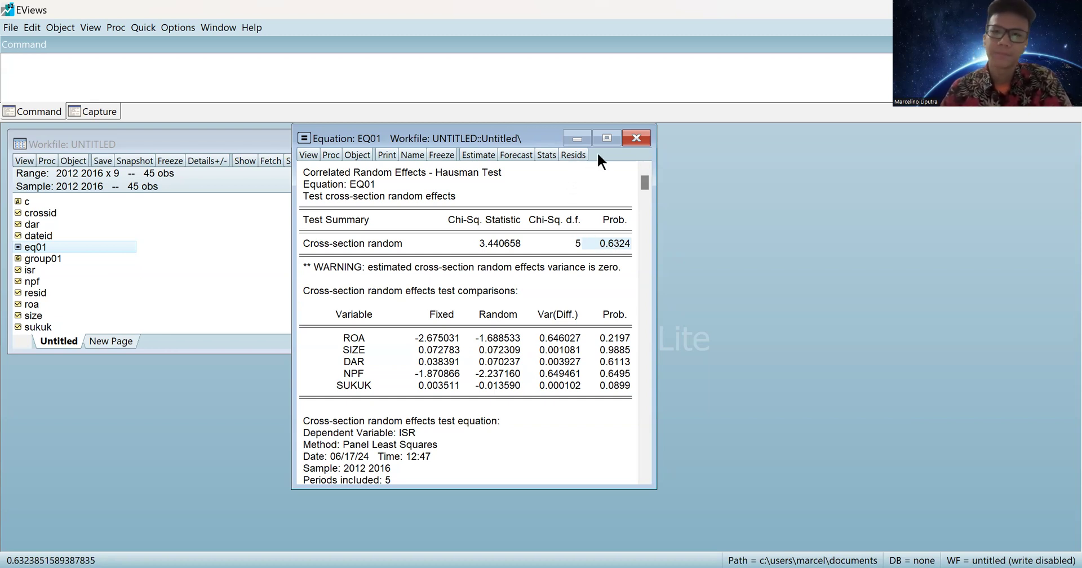
{"action": "left_click", "coordinate": [635, 138]}
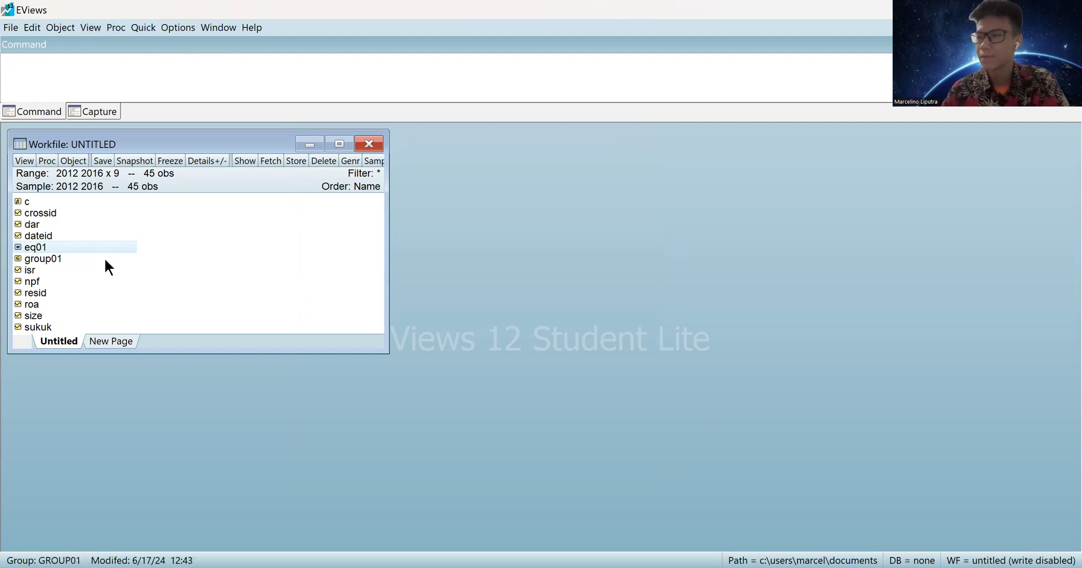
Re-estimate eq01 with cross-section effects set to None, then open its effects testing views.
{"action": "double_click", "coordinate": [25, 247]}
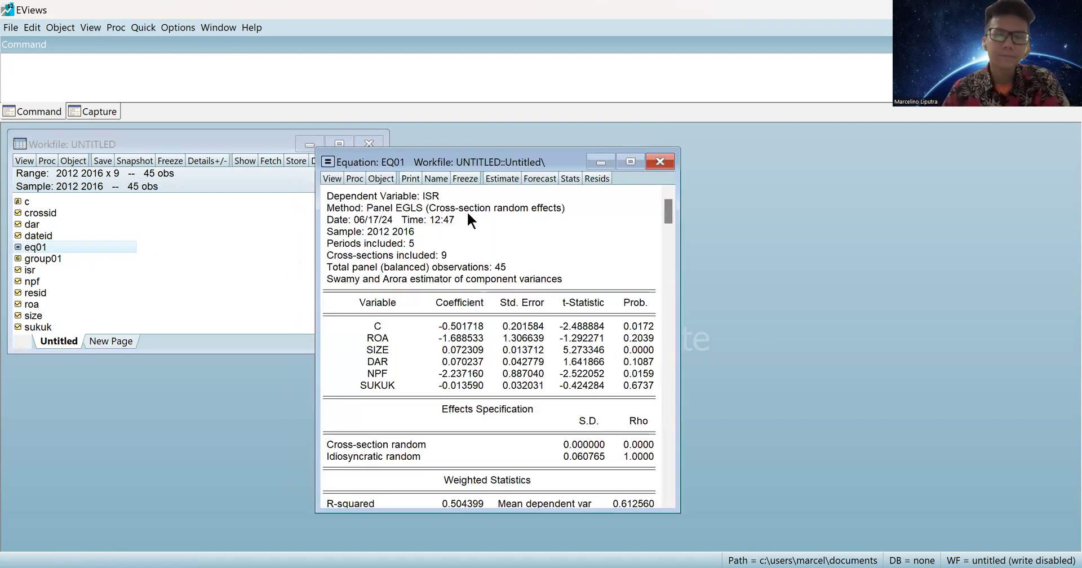
{"action": "left_click", "coordinate": [506, 176]}
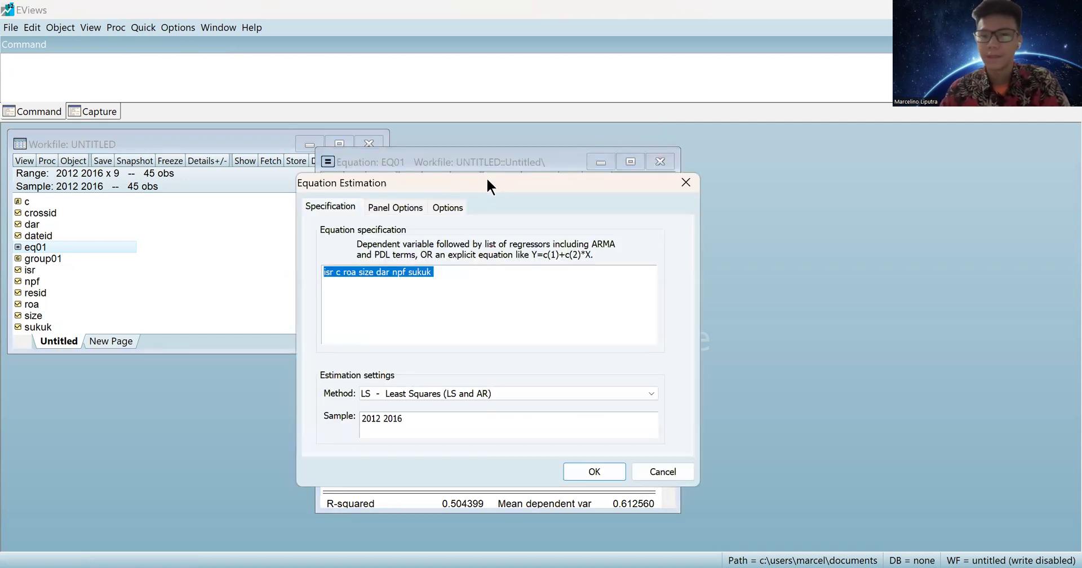
{"action": "left_click", "coordinate": [390, 207]}
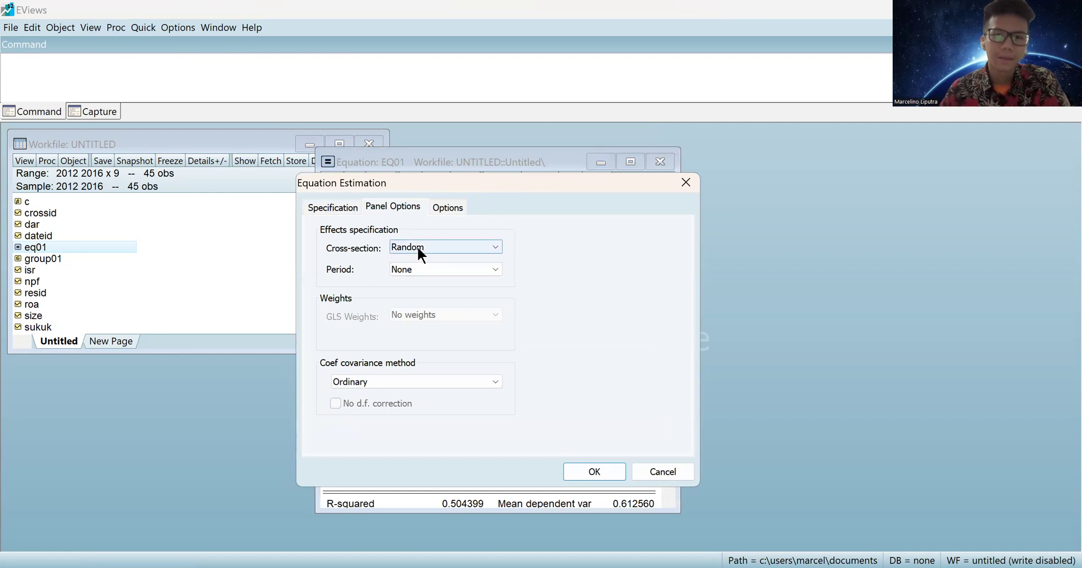
{"action": "left_click", "coordinate": [417, 247]}
{"action": "left_click", "coordinate": [419, 260]}
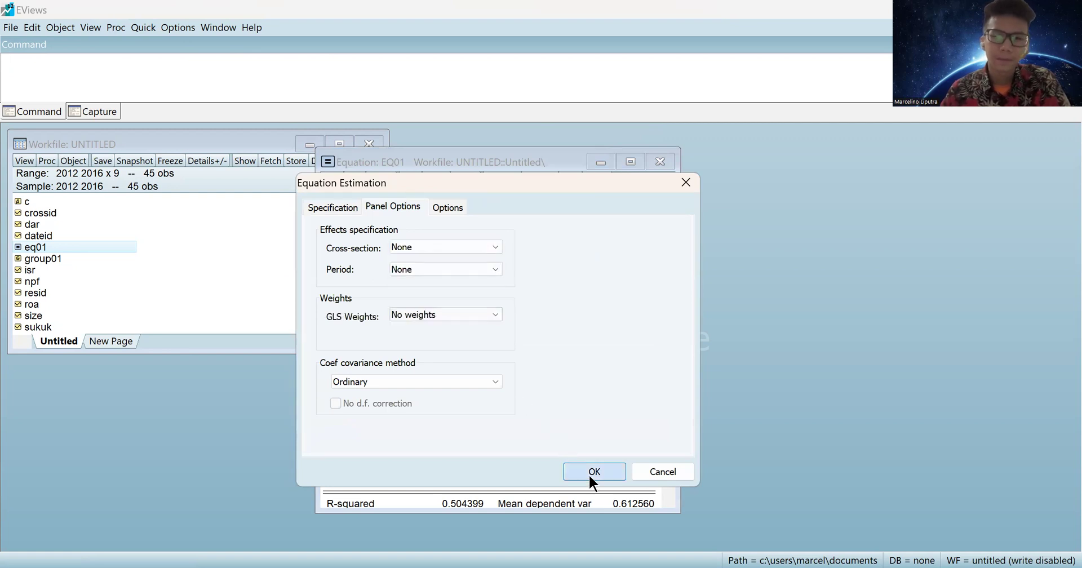
{"action": "key", "text": "Return"}
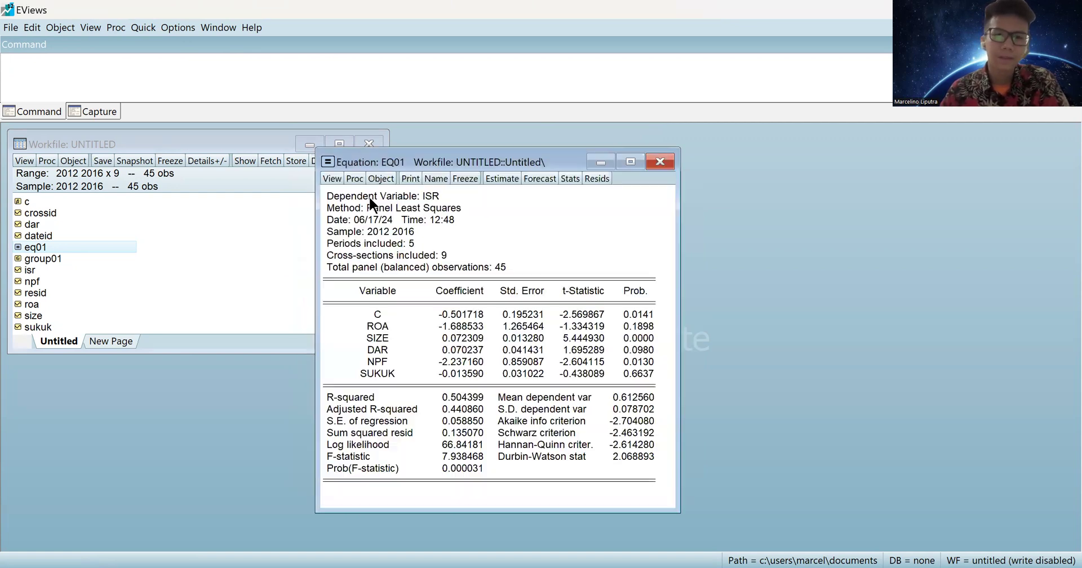
{"action": "left_click", "coordinate": [333, 178]}
{"action": "mouse_move", "coordinate": [359, 335]}
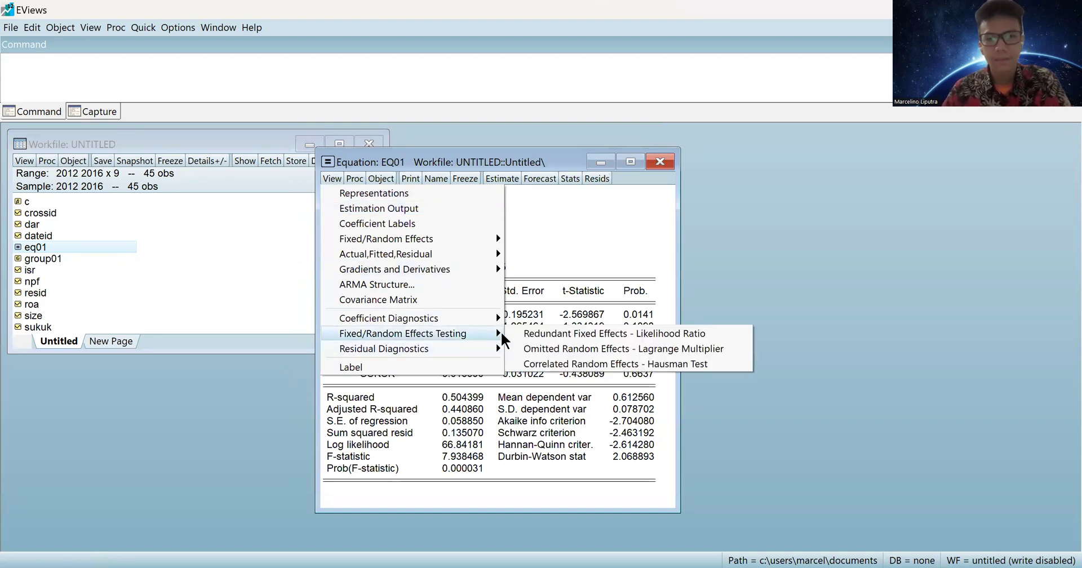
Run the Omitted Random Effects Lagrange Multiplier test, inspect the Breusch-Pagan row, and close EQ01.
{"action": "left_click", "coordinate": [724, 342]}
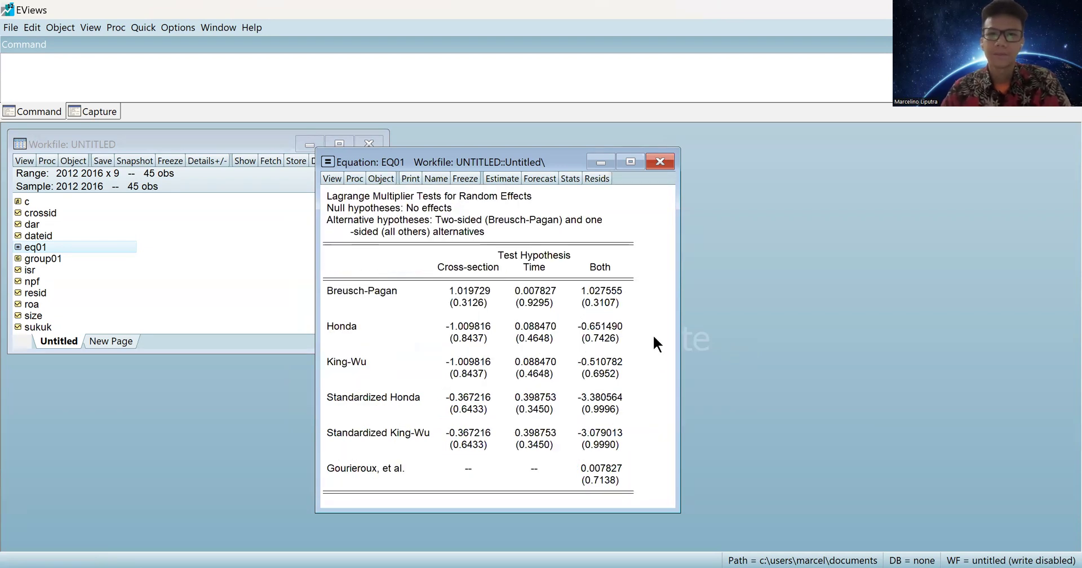
{"action": "left_click", "coordinate": [337, 292]}
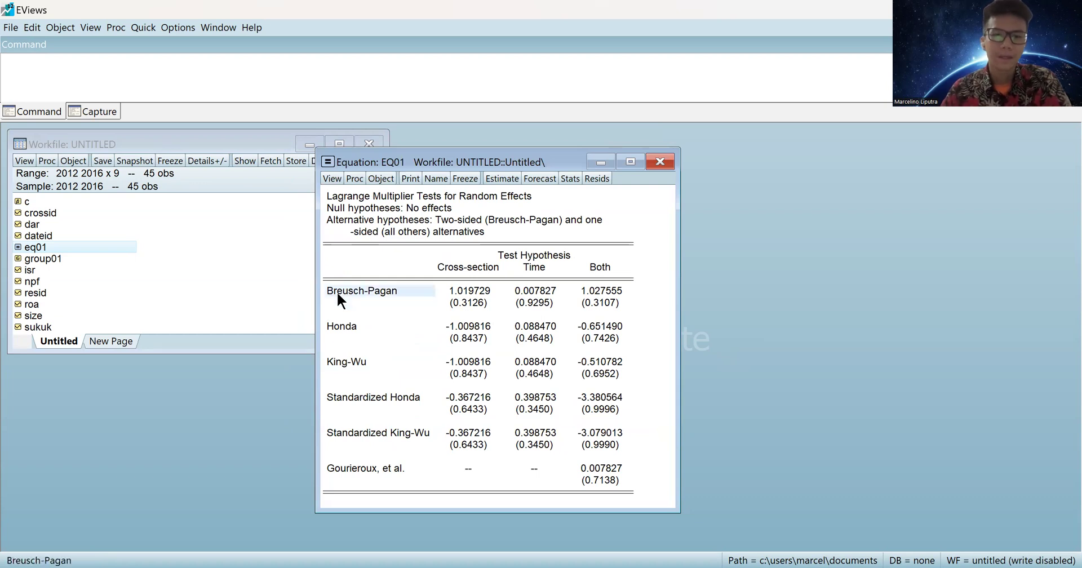
{"action": "left_click", "coordinate": [379, 303]}
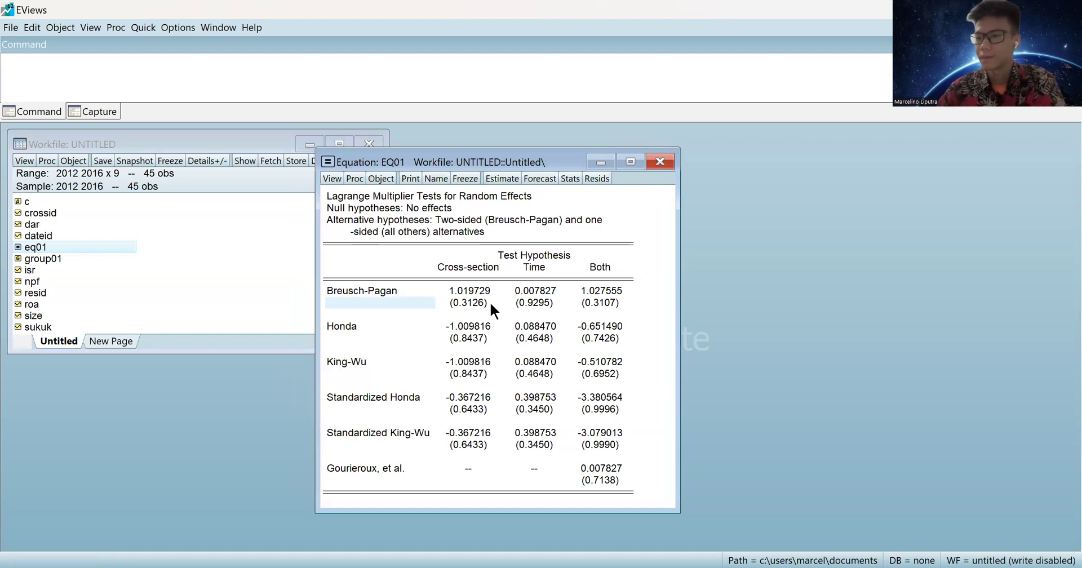
{"action": "left_click", "coordinate": [653, 163]}
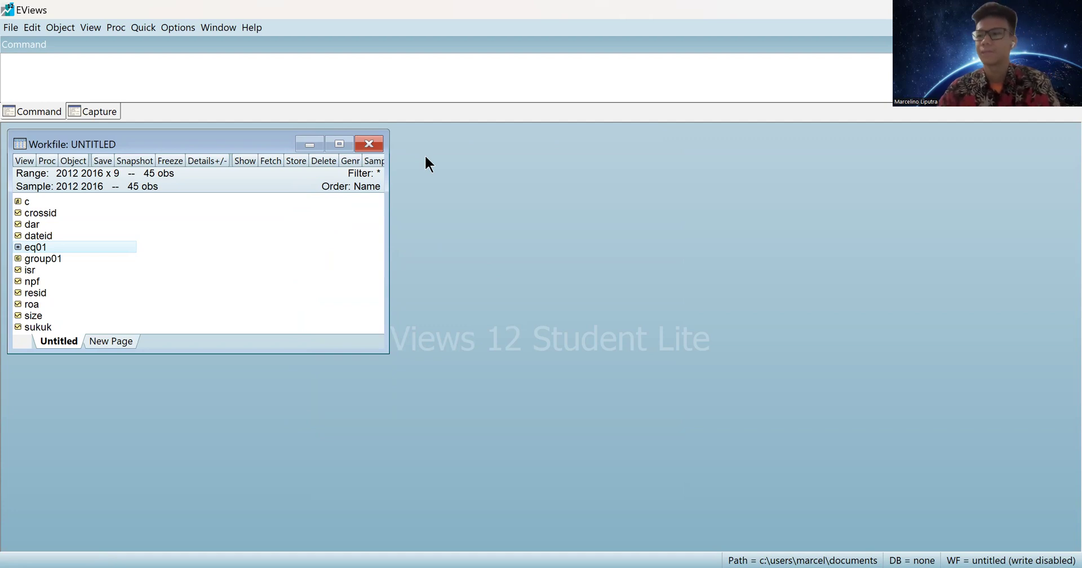
Compute group correlations for isr, size, roa, dar, npf and sukuk, giving ISR–SIZE 0.636403.
{"action": "left_click", "coordinate": [141, 32]}
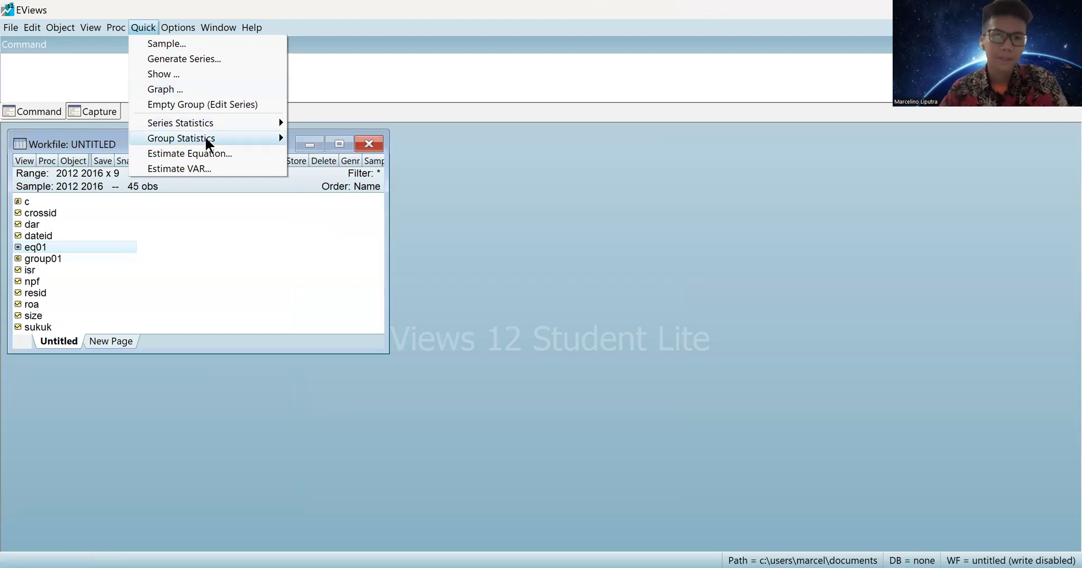
{"action": "mouse_move", "coordinate": [206, 141]}
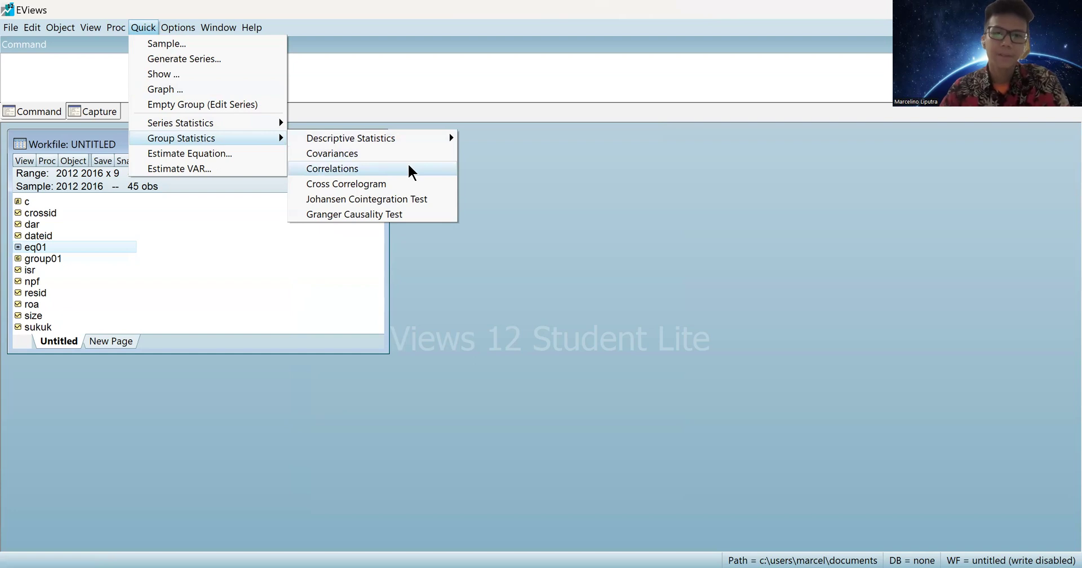
{"action": "left_click", "coordinate": [381, 167]}
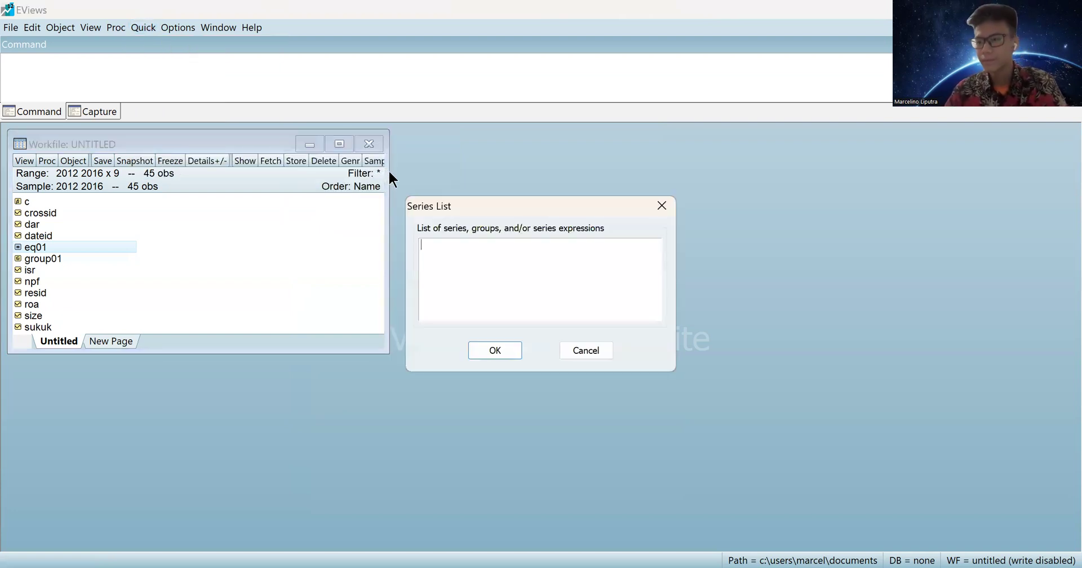
{"action": "type", "text": "isr "}
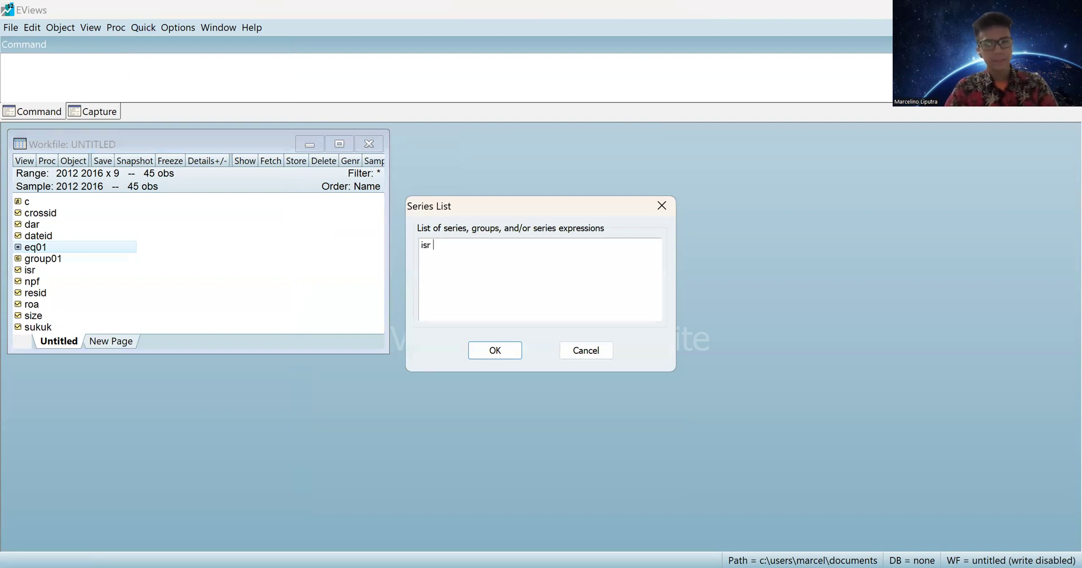
{"action": "type", "text": "size roa da"}
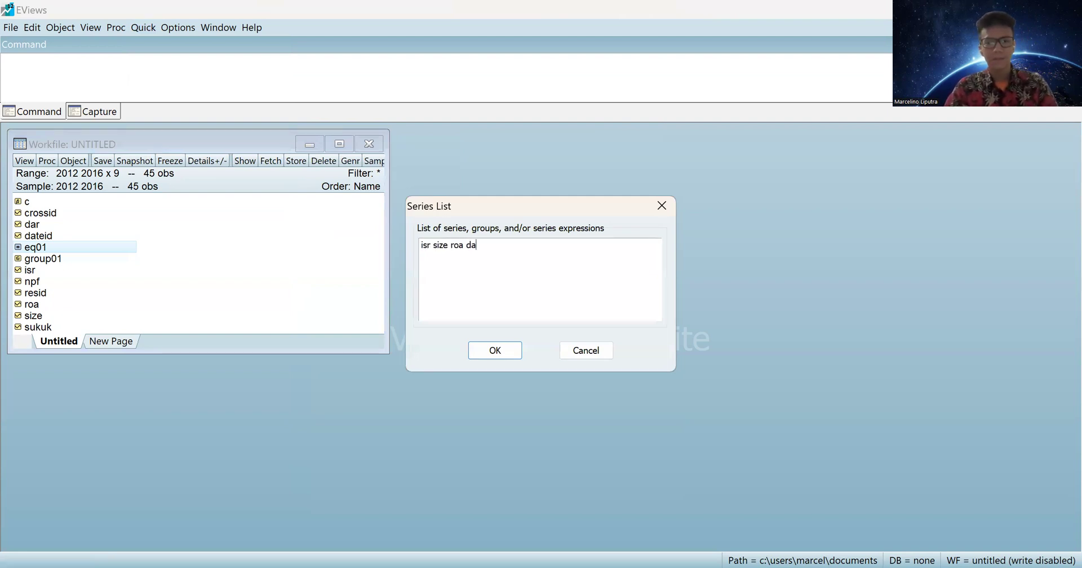
{"action": "type", "text": "r npf sukuk"}
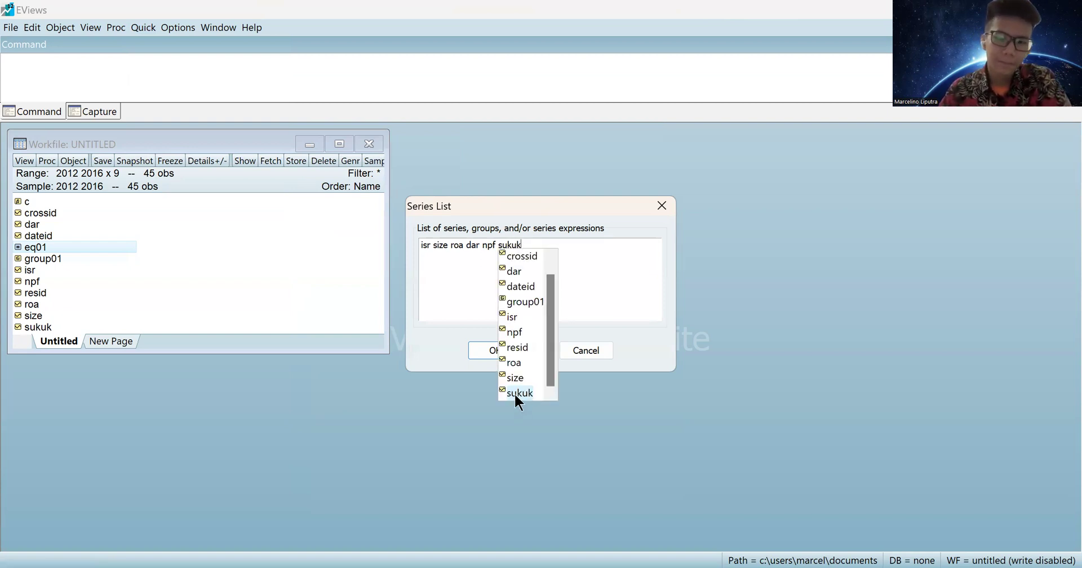
{"action": "key", "text": "Escape"}
{"action": "key", "text": "ctrl+a"}
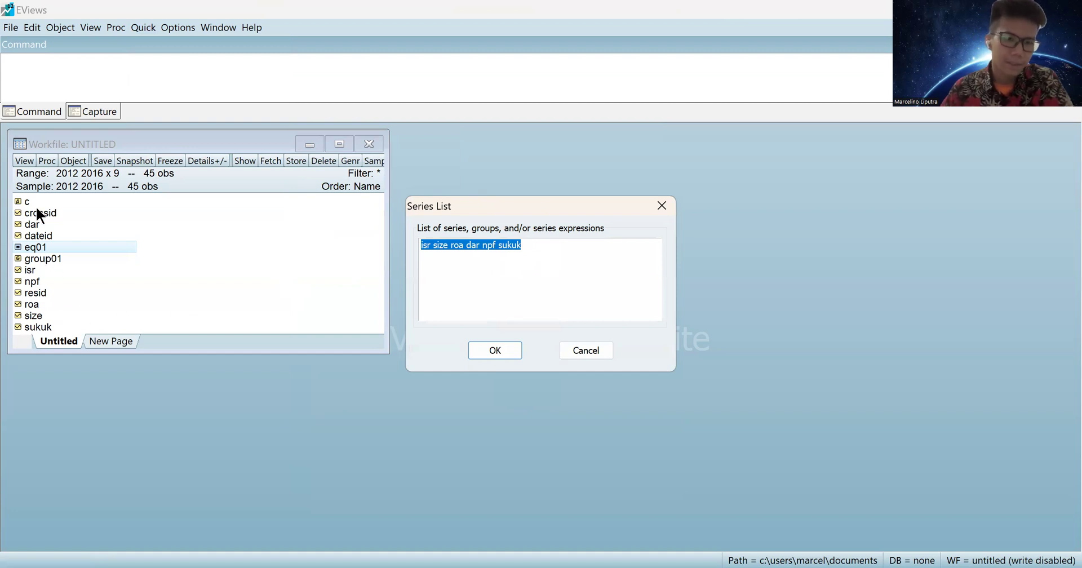
{"action": "left_click", "coordinate": [537, 243]}
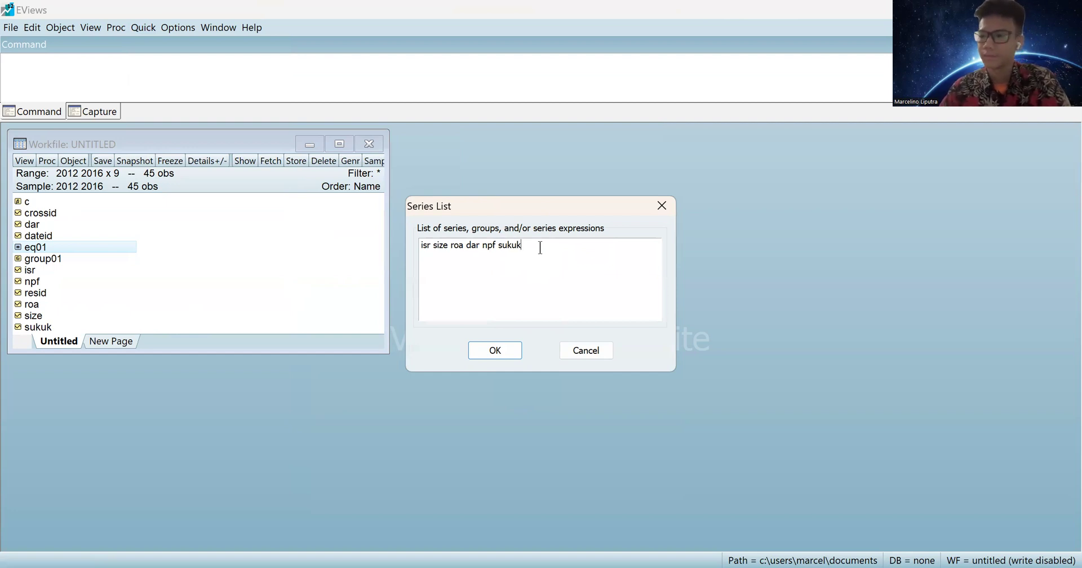
{"action": "left_click", "coordinate": [495, 350]}
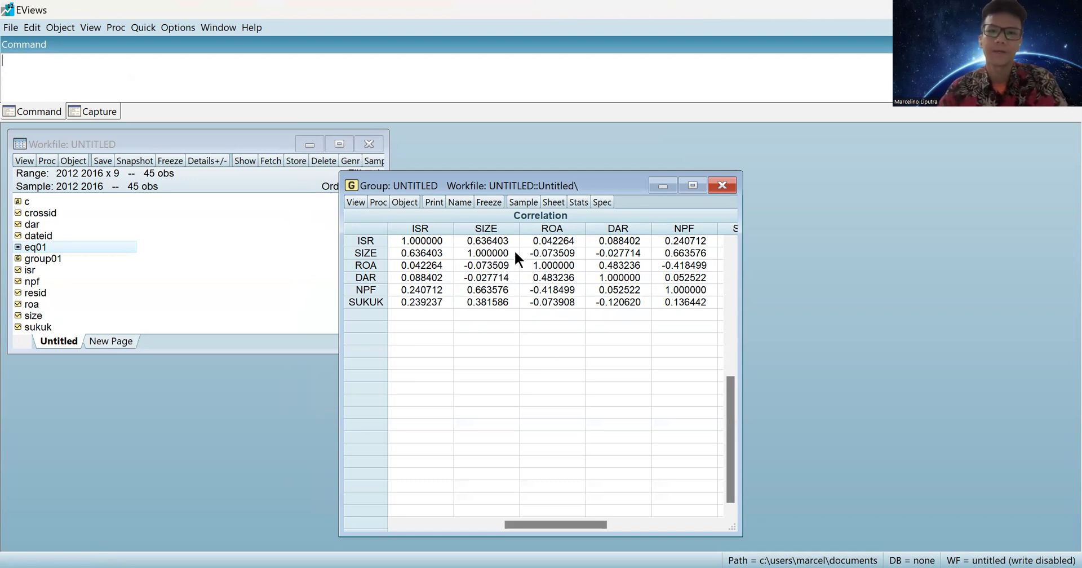
Close the correlation matrix window and delete the Untitled group without saving.
{"action": "left_click_drag", "start_coordinate": [569, 179], "coordinate": [622, 137]}
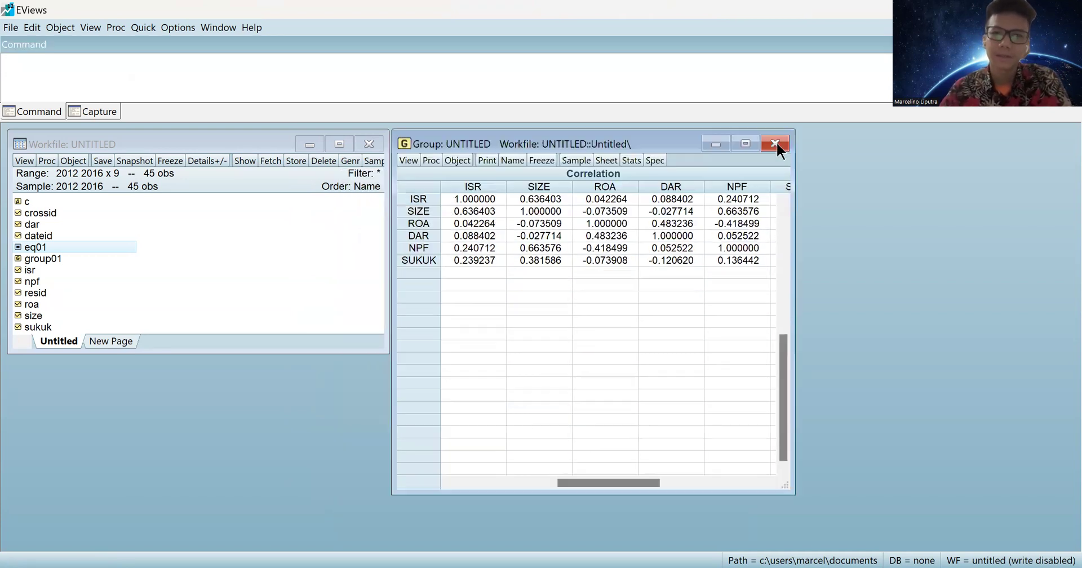
{"action": "left_click", "coordinate": [774, 143]}
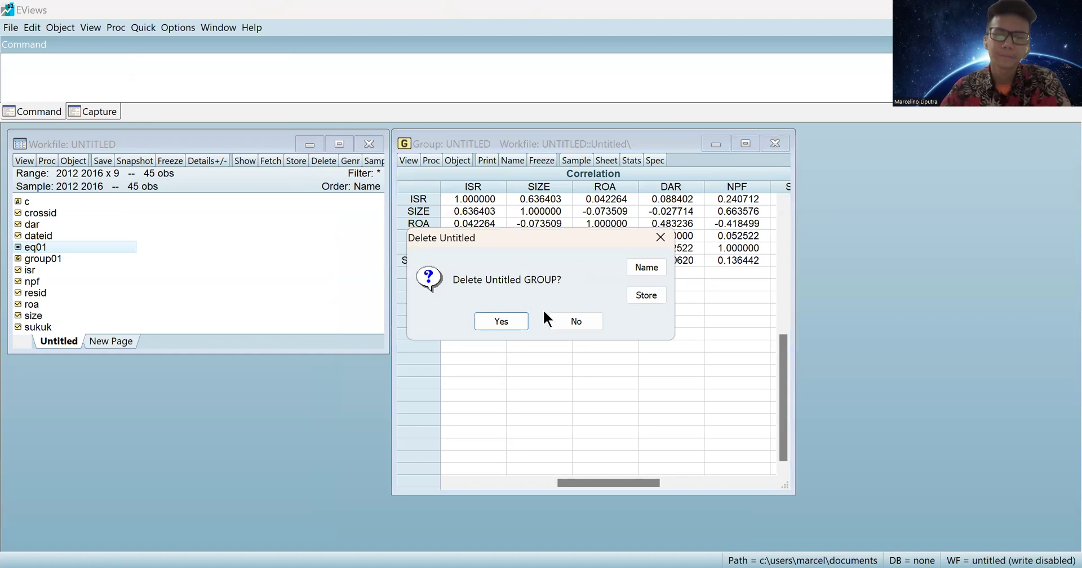
{"action": "left_click", "coordinate": [501, 320]}
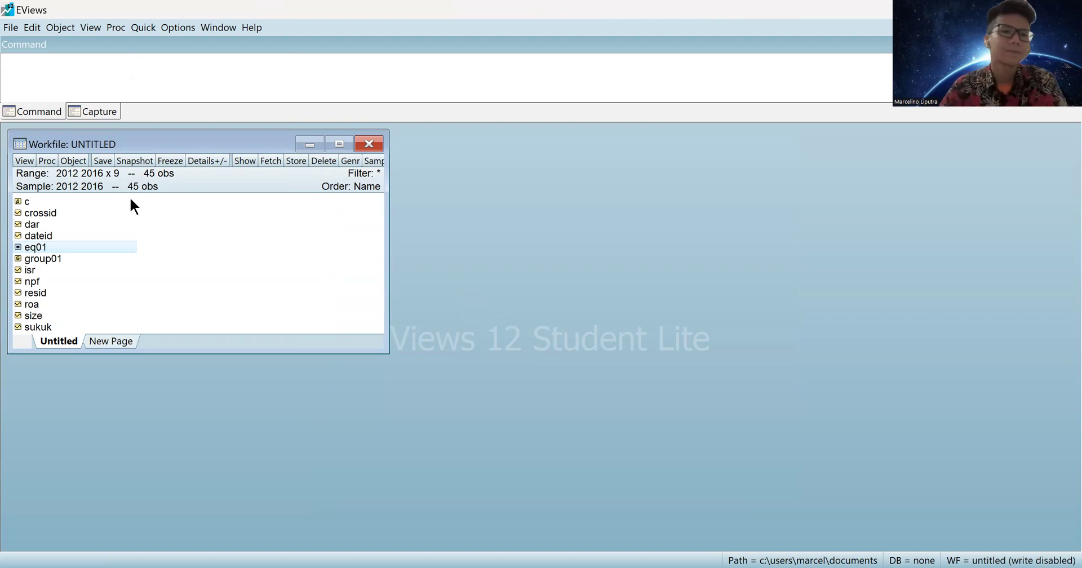
Reopen eq01 and run the residual cross-section dependence test.
{"action": "double_click", "coordinate": [35, 252]}
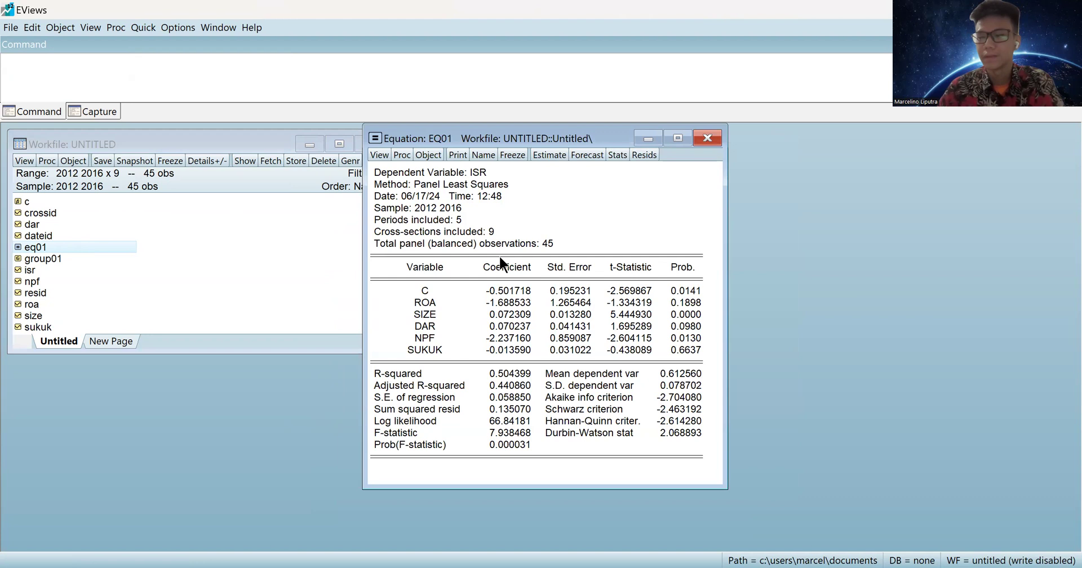
{"action": "left_click", "coordinate": [379, 155]}
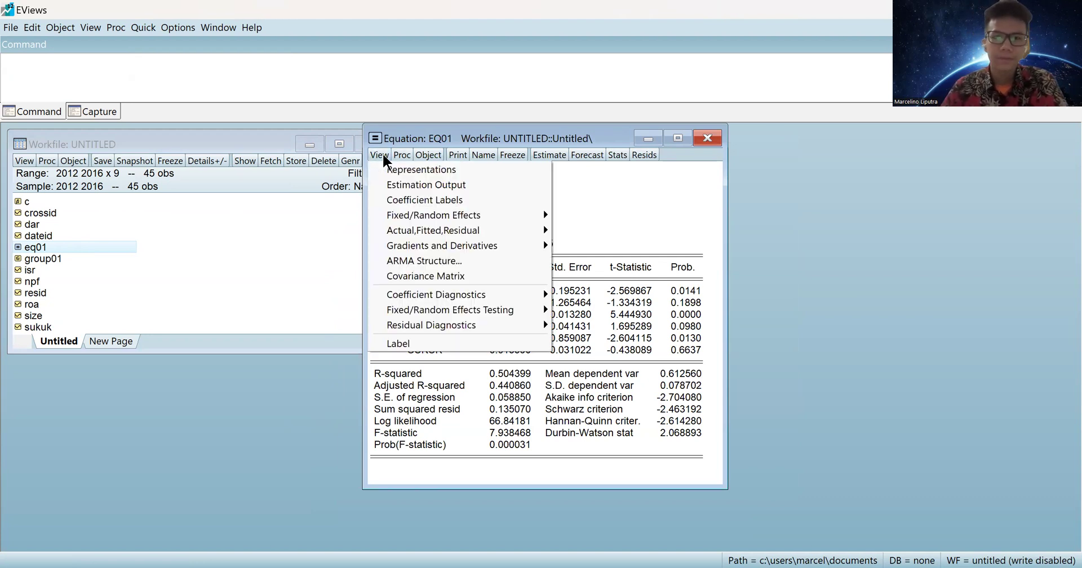
{"action": "mouse_move", "coordinate": [467, 328]}
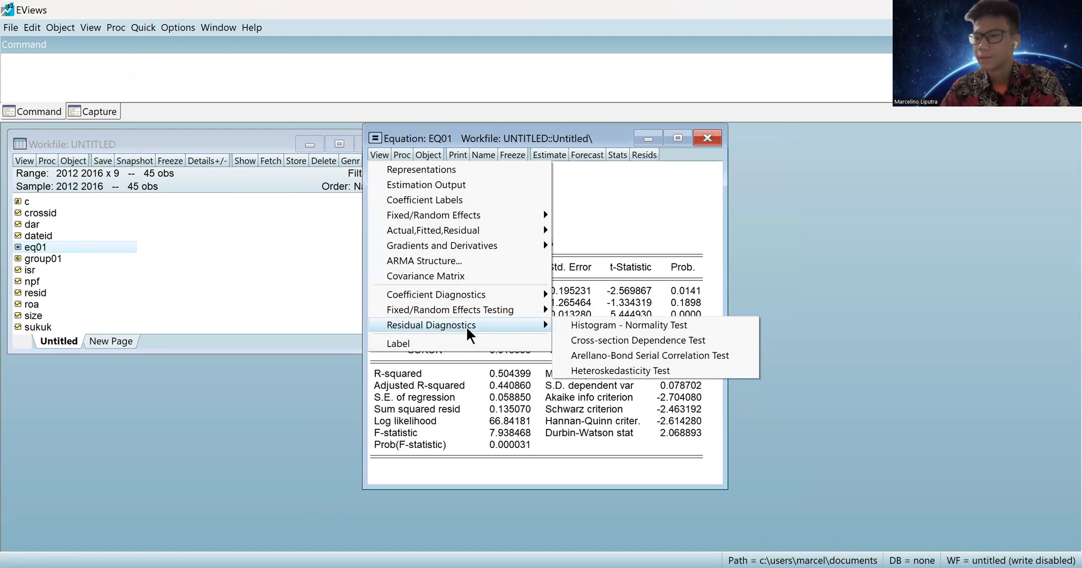
{"action": "left_click", "coordinate": [628, 342]}
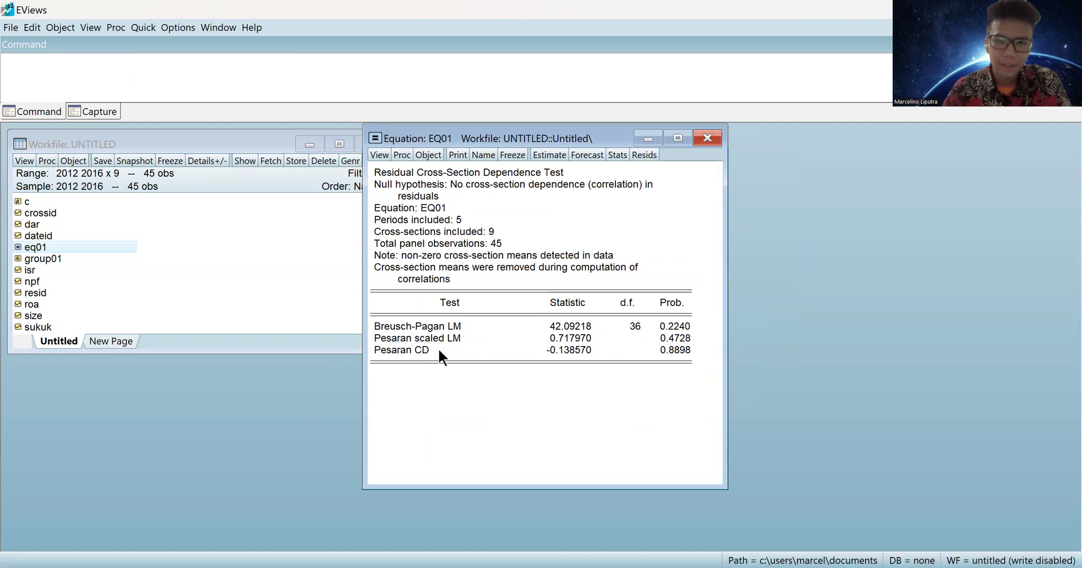
Review the Breusch-Pagan LM 0.2240, Pesaran scaled LM 0.4728 and Pesaran CD 0.8898 probabilities, then close EQ01.
{"action": "left_click", "coordinate": [430, 329]}
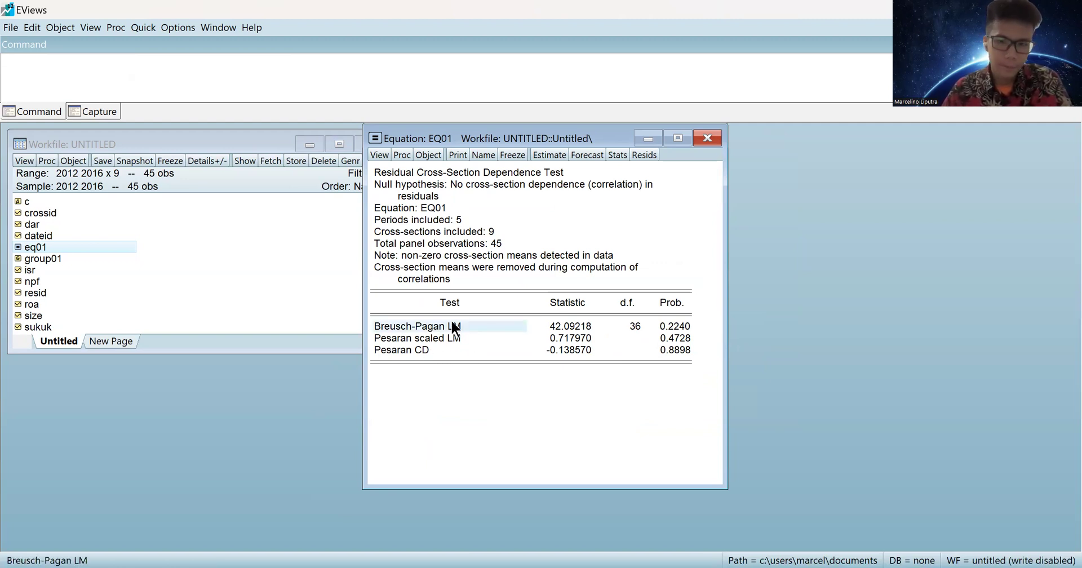
{"action": "left_click", "coordinate": [665, 327]}
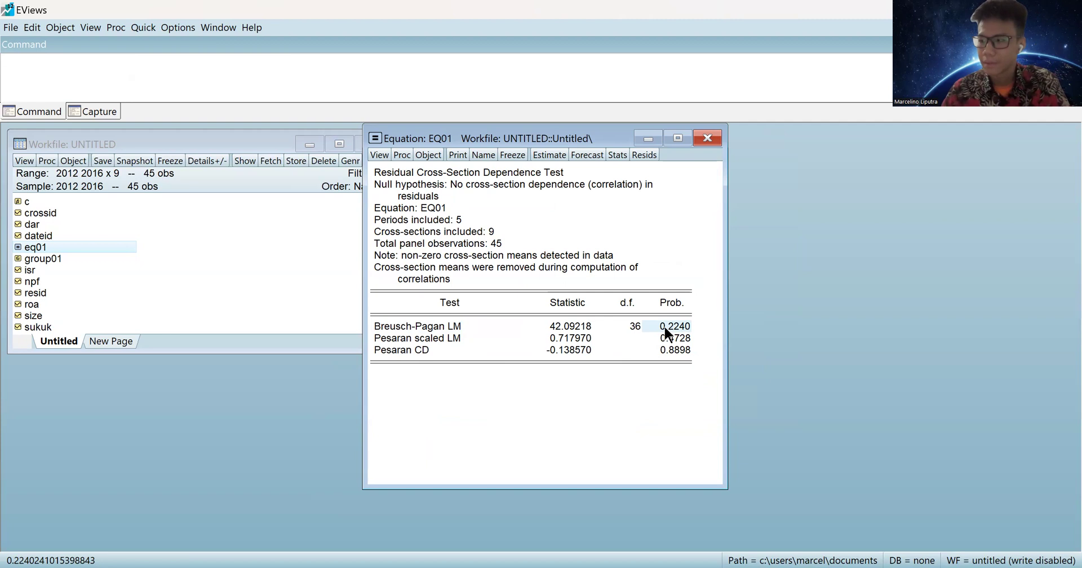
{"action": "left_click", "coordinate": [670, 340]}
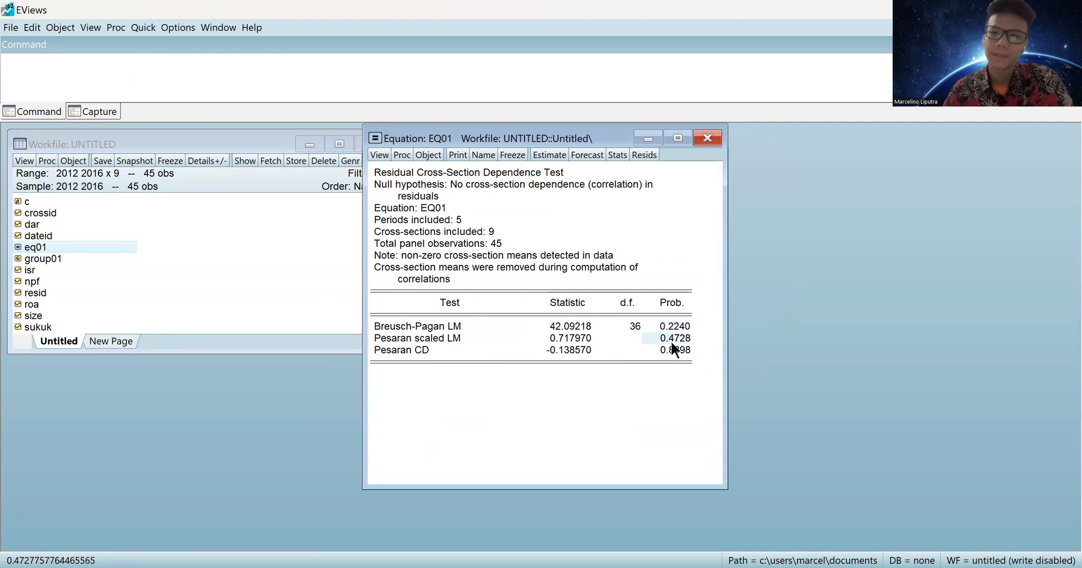
{"action": "left_click", "coordinate": [674, 349]}
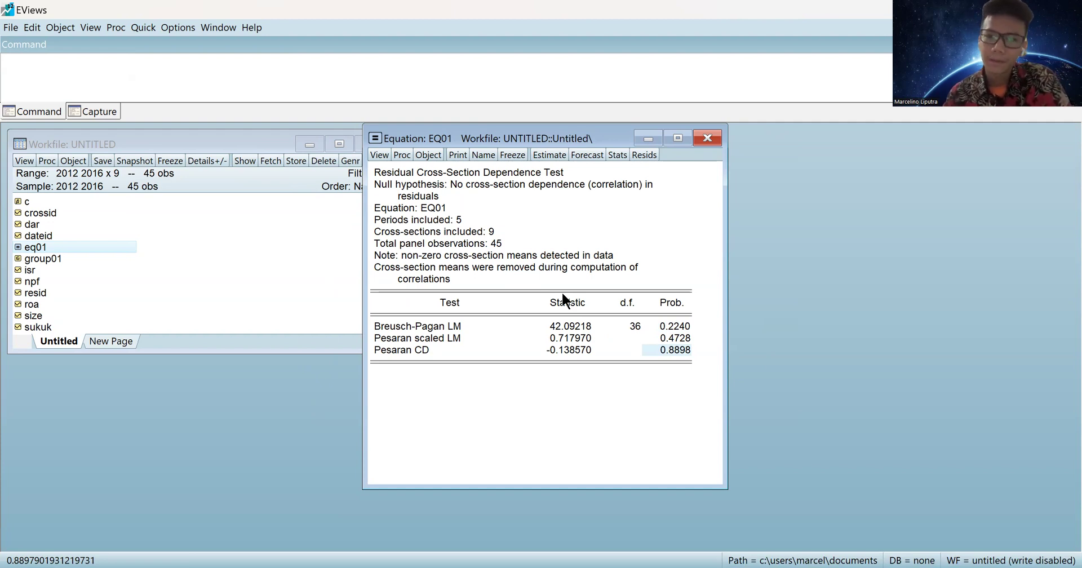
{"action": "left_click", "coordinate": [662, 326]}
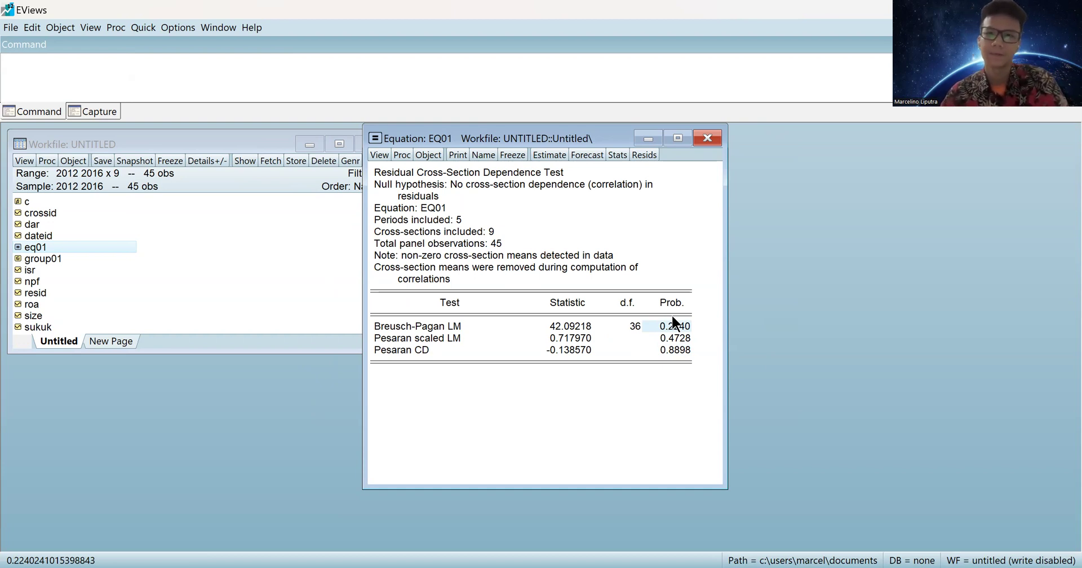
{"action": "left_click", "coordinate": [707, 138]}
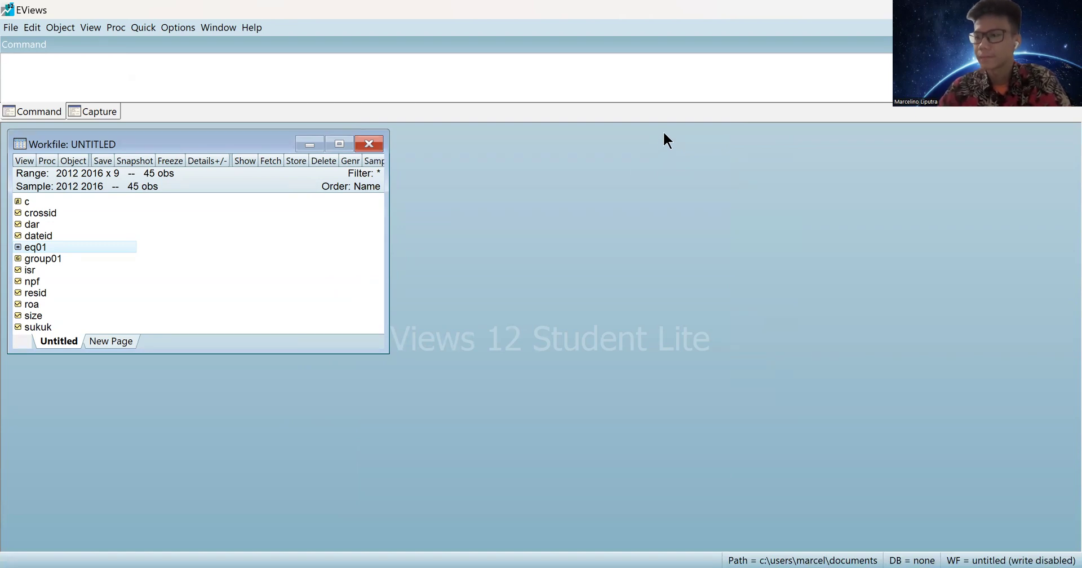
Re-estimate eq01 with Fixed cross-section effects, giving R-squared 0.580008 over 45 observations.
{"action": "double_click", "coordinate": [32, 246]}
{"action": "left_click", "coordinate": [403, 178]}
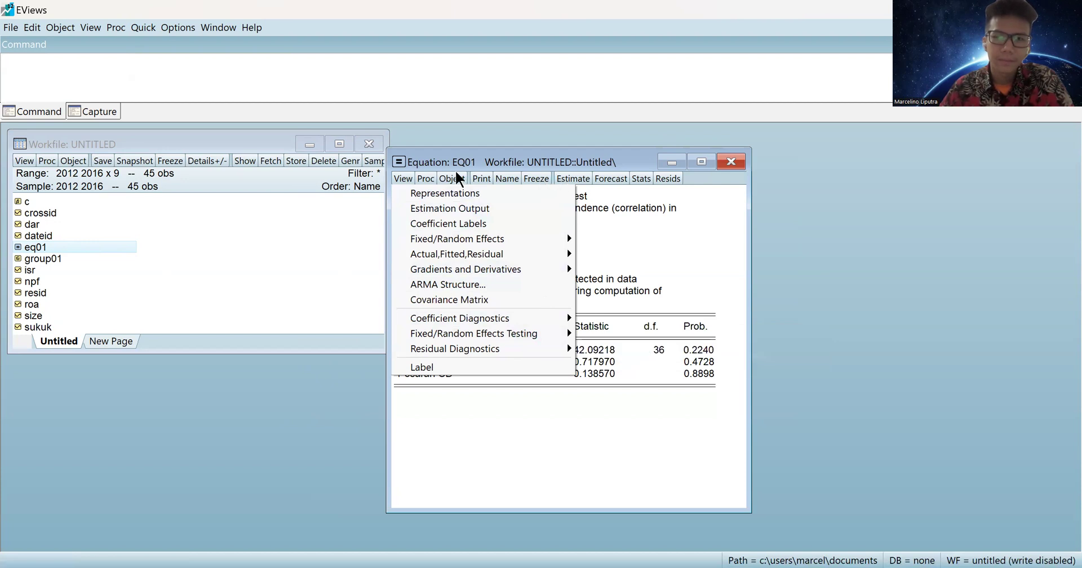
{"action": "left_click", "coordinate": [576, 179]}
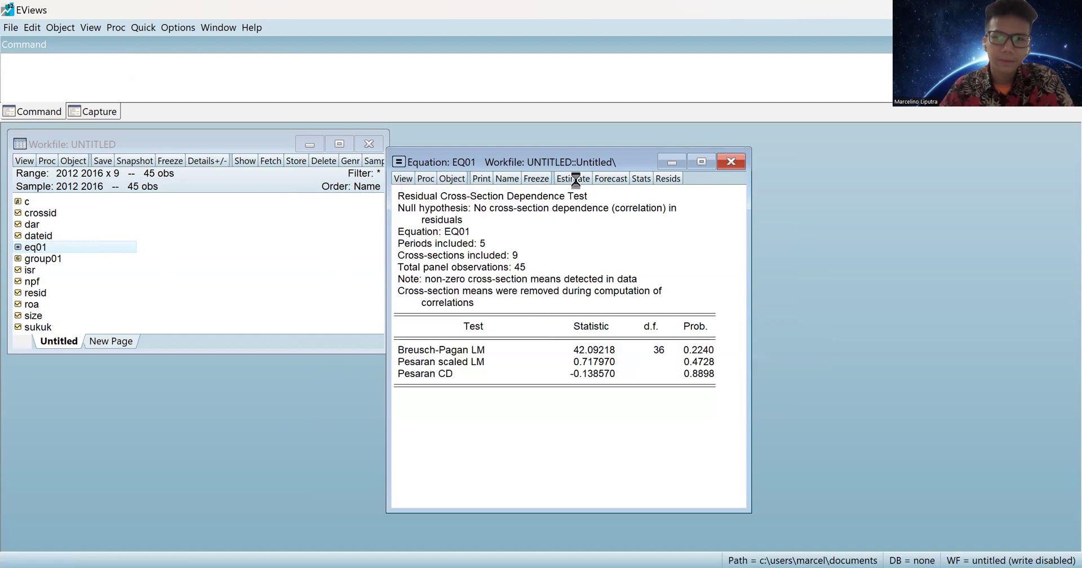
{"action": "left_click", "coordinate": [475, 206]}
{"action": "left_click", "coordinate": [488, 250]}
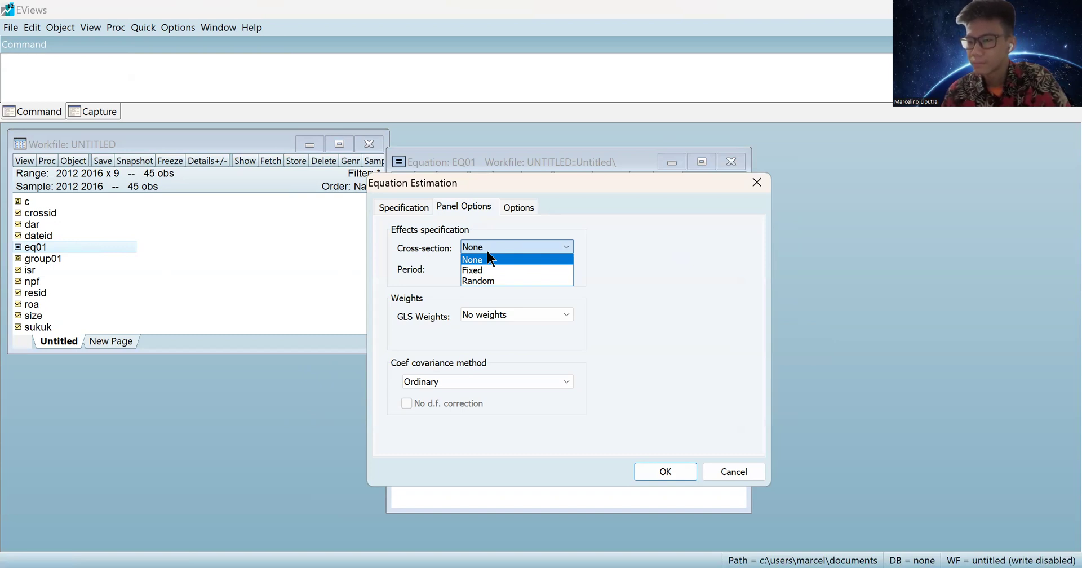
{"action": "left_click", "coordinate": [478, 269]}
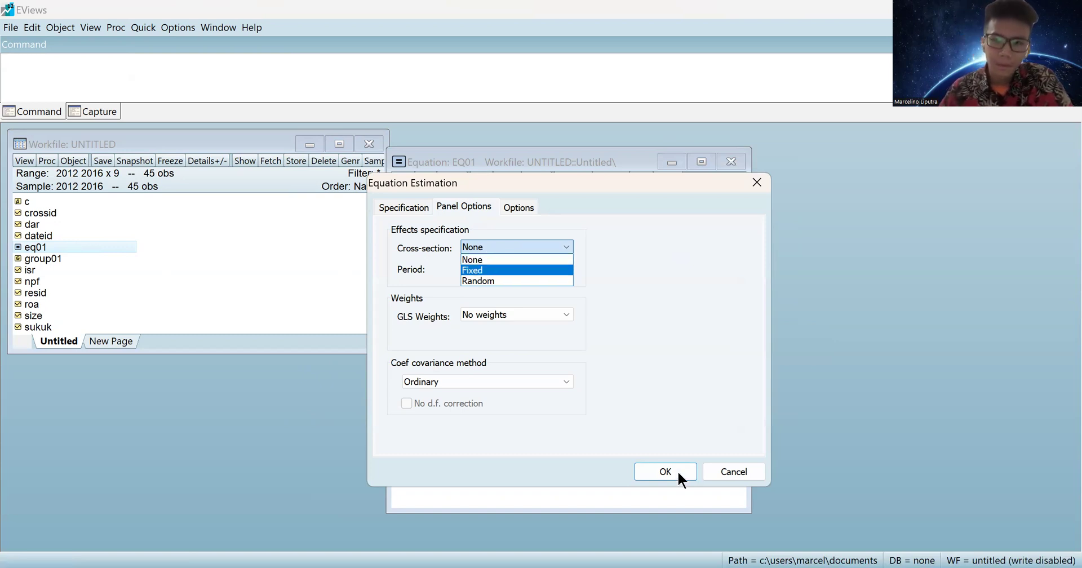
{"action": "left_click", "coordinate": [679, 477]}
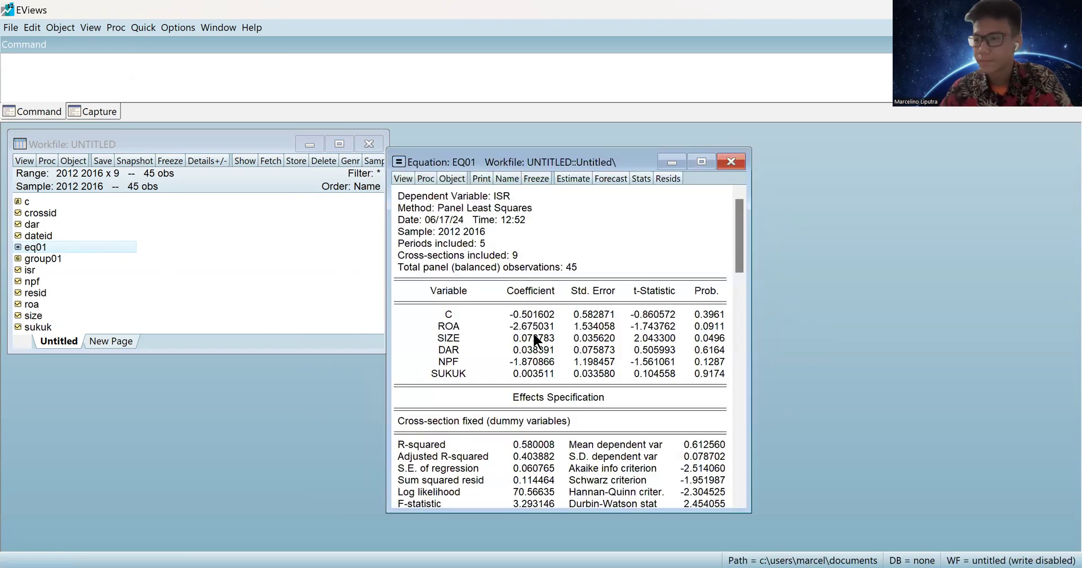
{"action": "scroll", "coordinate": [532, 313], "scroll_direction": "down", "scroll_amount": 1}
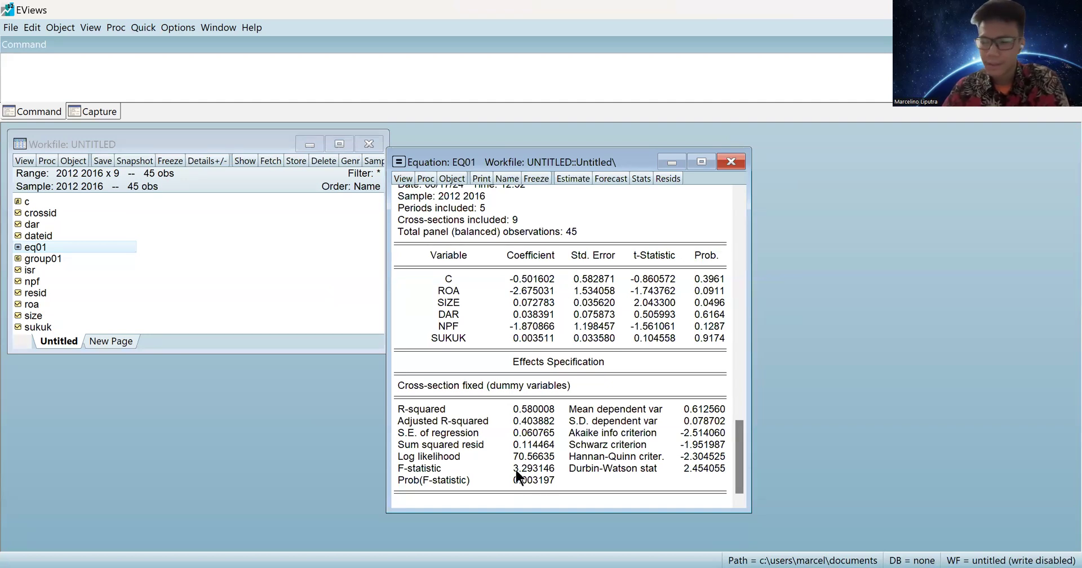
{"action": "left_click", "coordinate": [402, 471]}
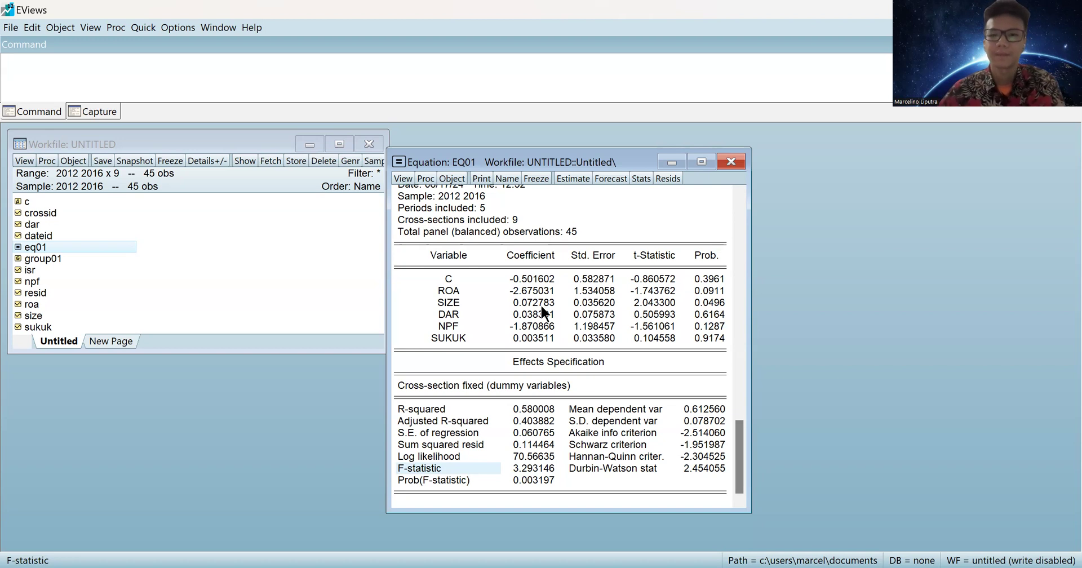
{"action": "left_click_drag", "start_coordinate": [558, 479], "coordinate": [442, 470]}
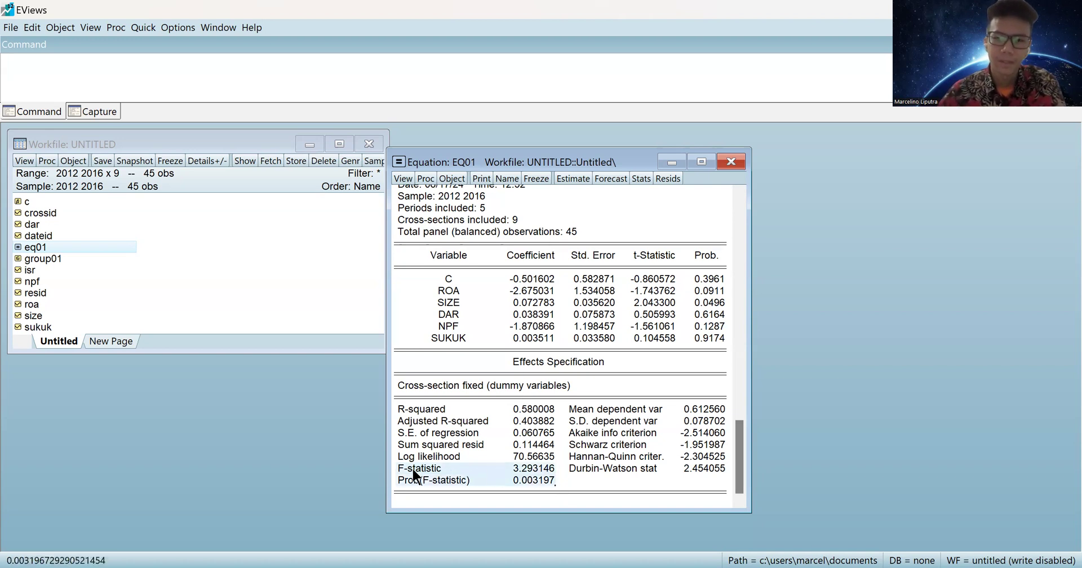
{"action": "left_click", "coordinate": [730, 164]}
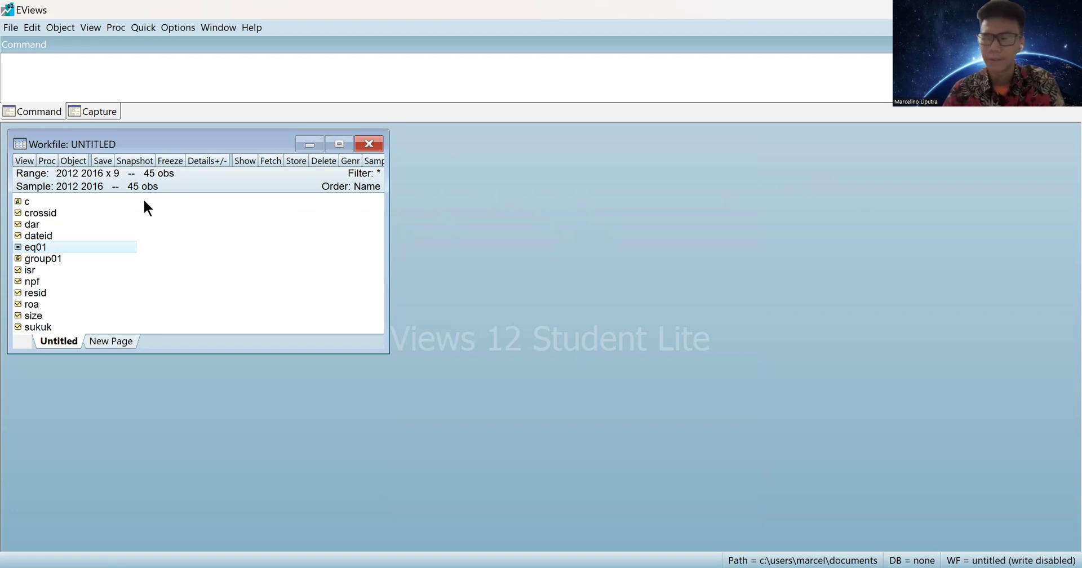
Select the eq01 equation in the workfile list.
{"action": "left_click", "coordinate": [46, 248]}
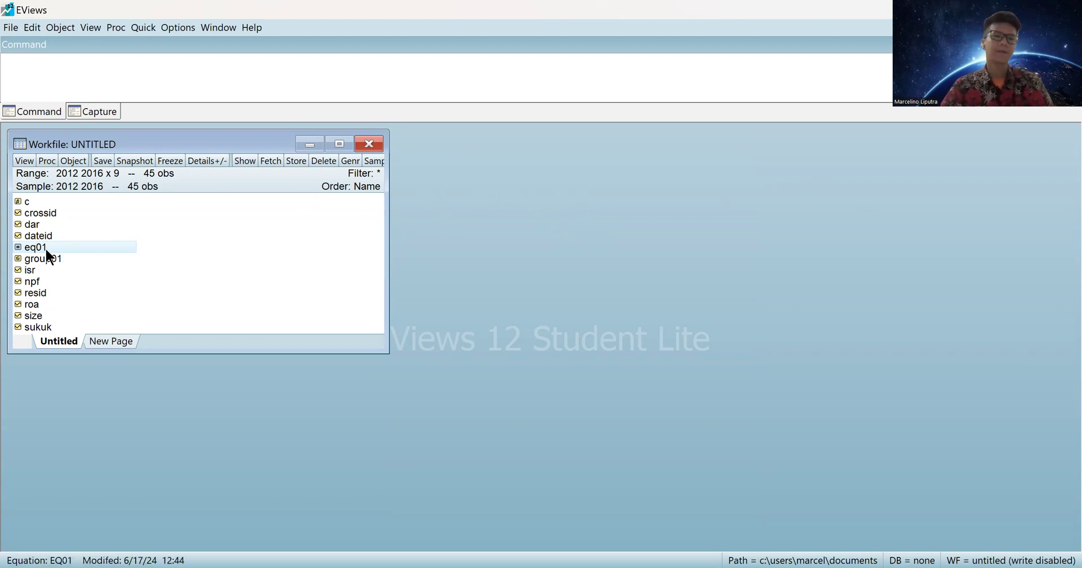
{"action": "double_click", "coordinate": [45, 248]}
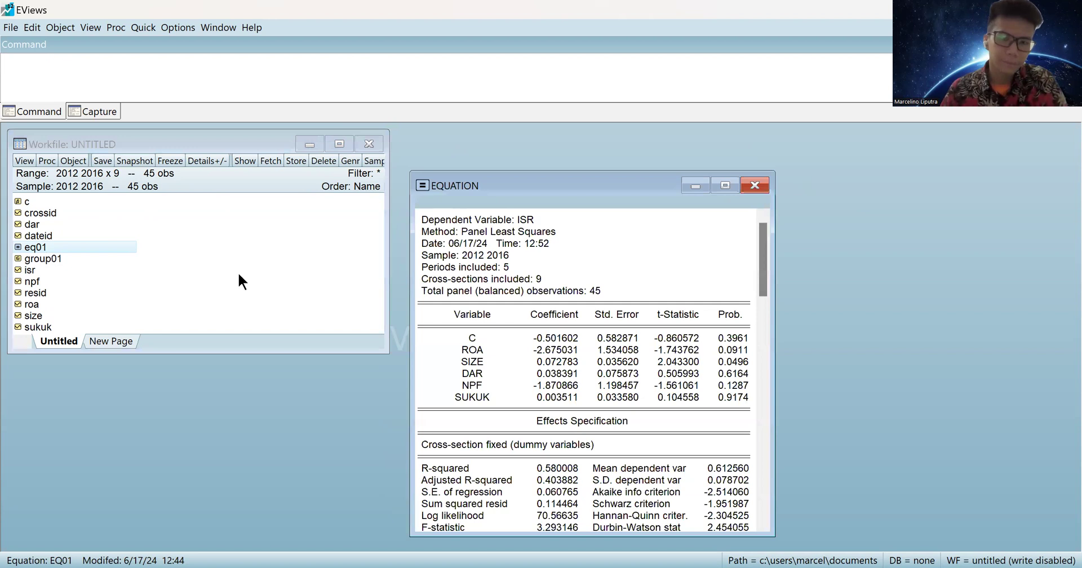
{"action": "scroll", "coordinate": [533, 269], "scroll_direction": "down", "scroll_amount": 1}
{"action": "left_click", "coordinate": [451, 431]}
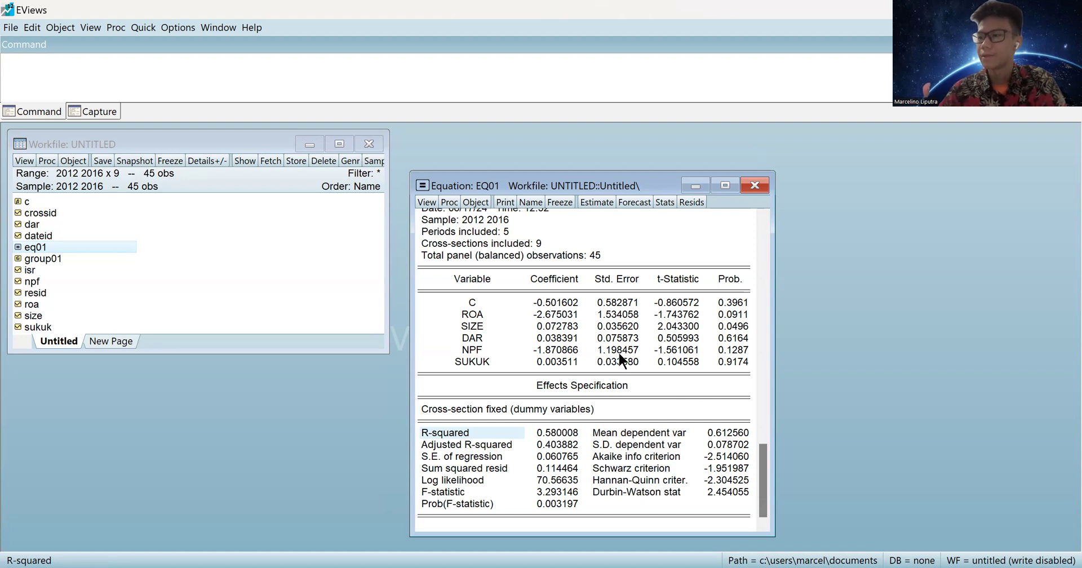
{"action": "left_click", "coordinate": [752, 189]}
{"action": "left_click", "coordinate": [172, 251]}
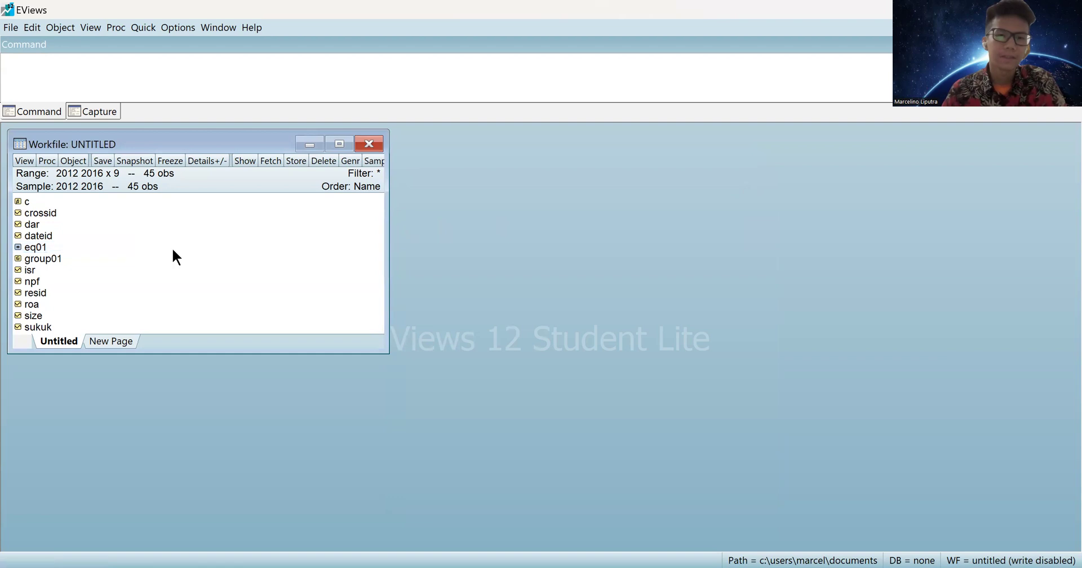
Open eq01's fixed-effects output, showing SIZE coefficient 0.072783 with probability 0.0496.
{"action": "double_click", "coordinate": [42, 247]}
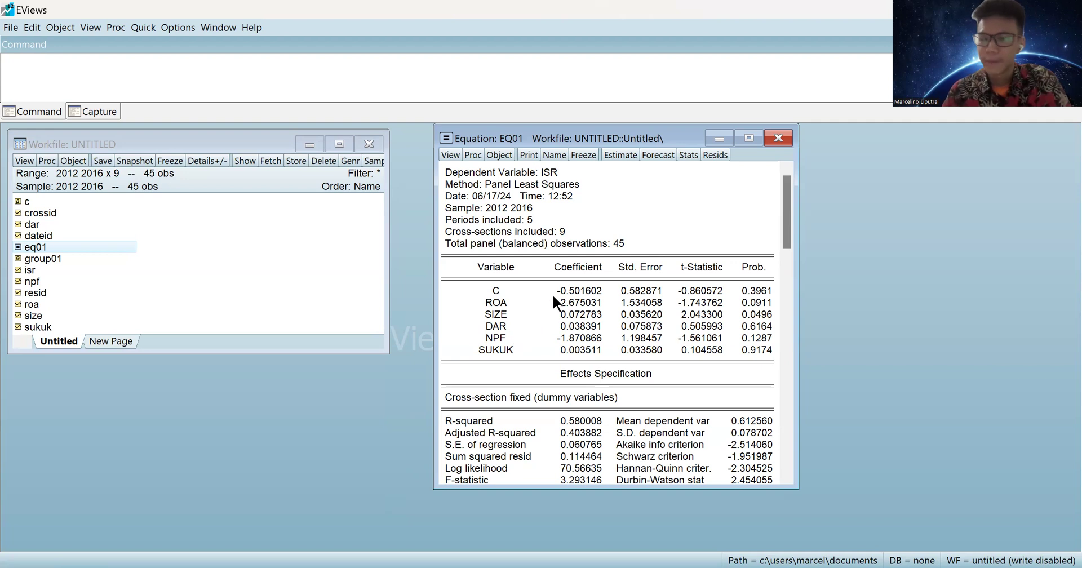
{"action": "left_click", "coordinate": [502, 316]}
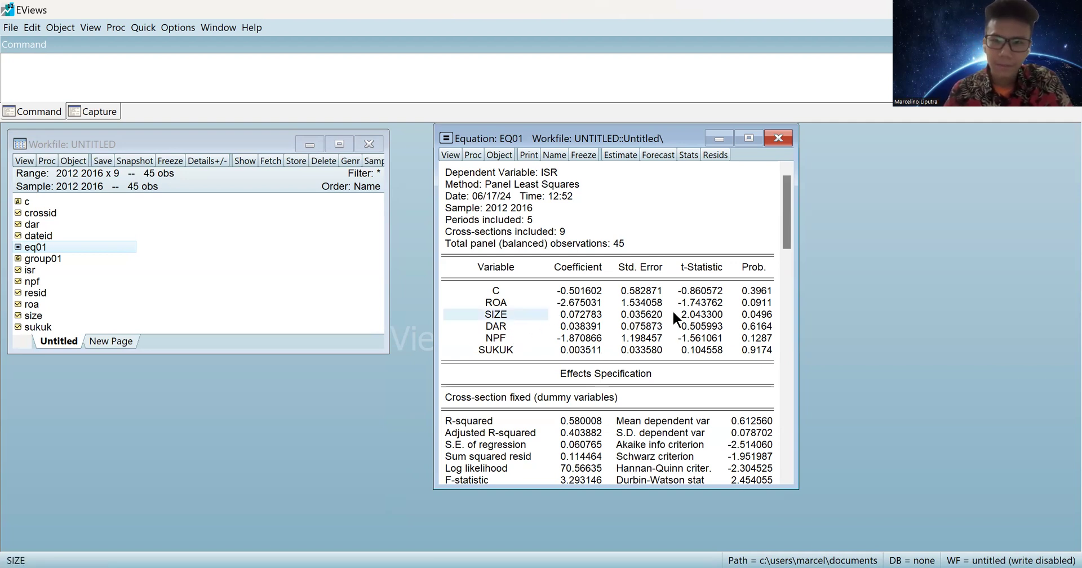
{"action": "left_click", "coordinate": [694, 314]}
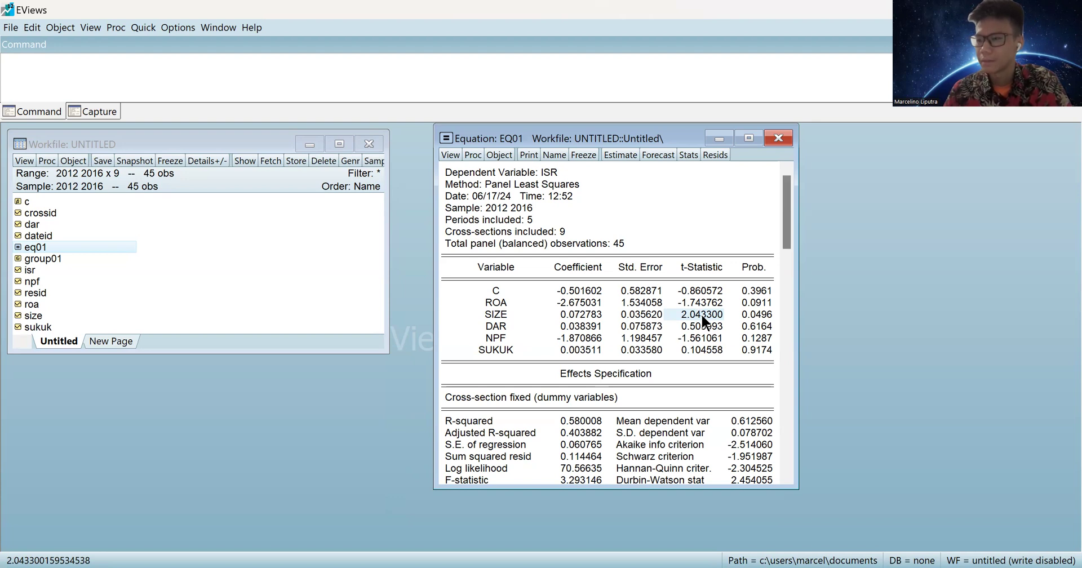
{"action": "left_click", "coordinate": [744, 314]}
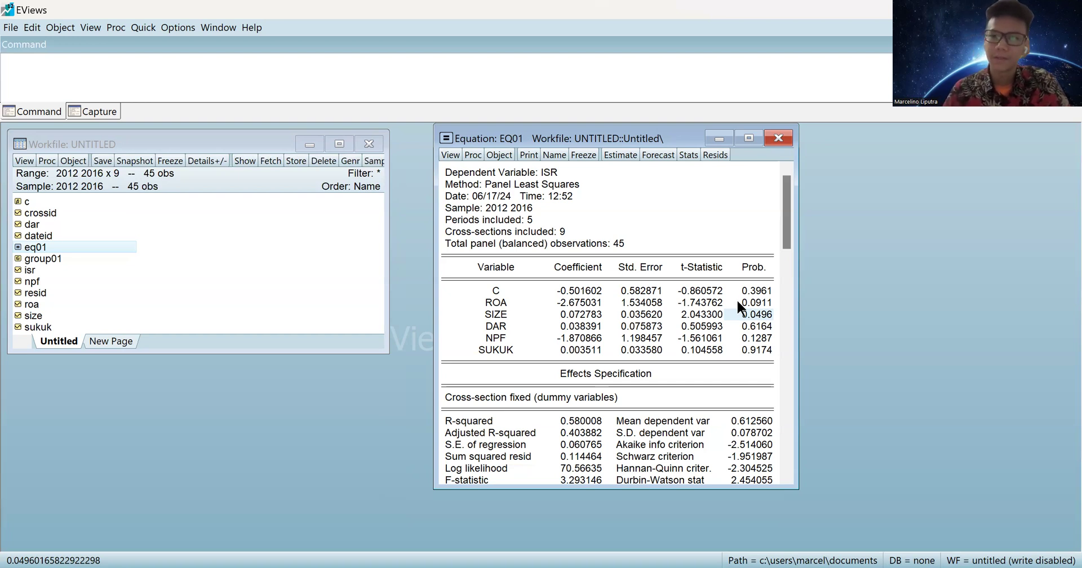
{"action": "scroll", "coordinate": [736, 301], "scroll_direction": "down", "scroll_amount": 3}
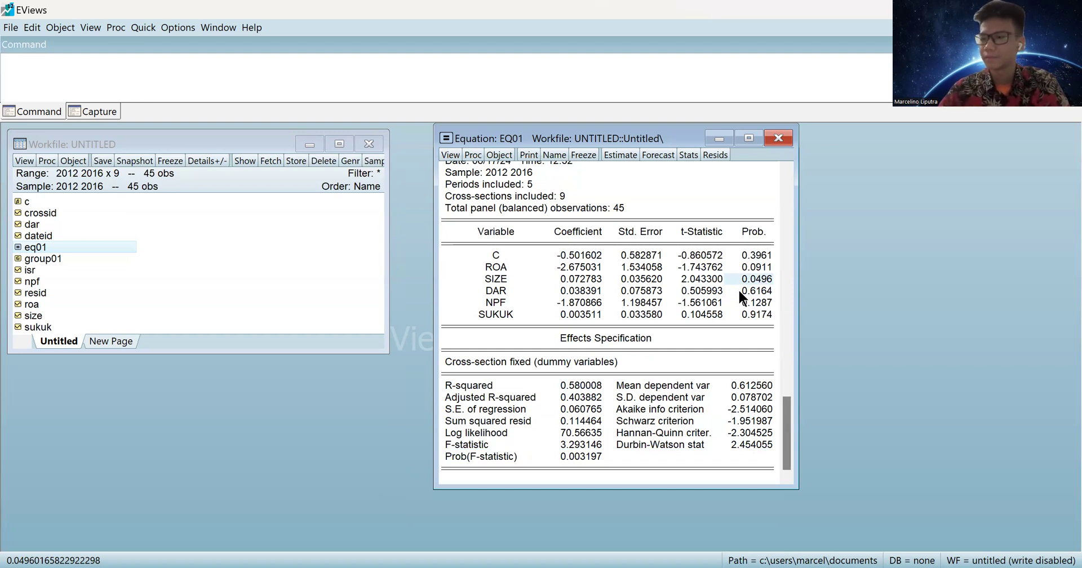
{"action": "left_click", "coordinate": [565, 73]}
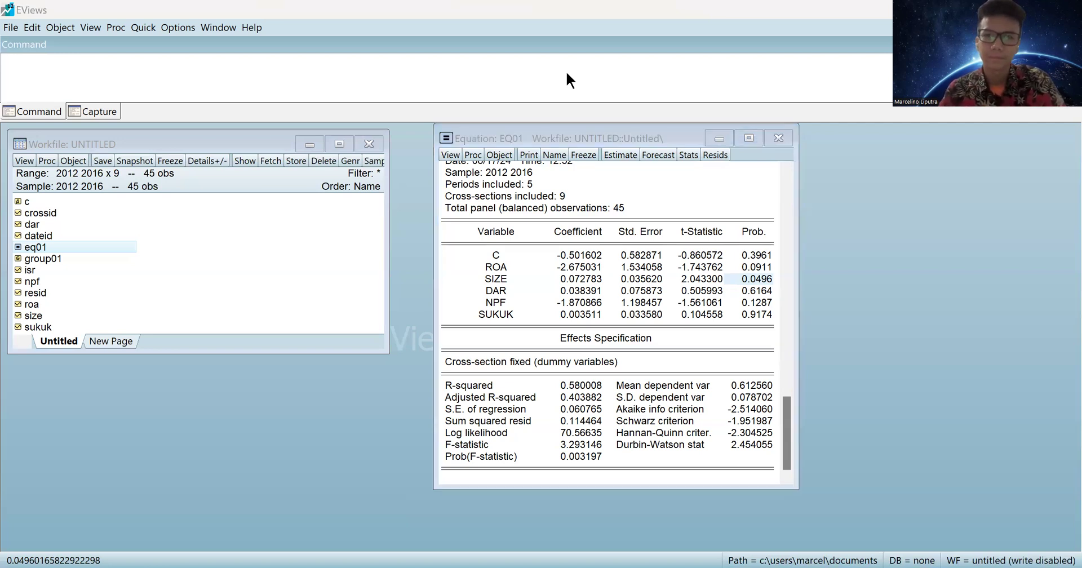